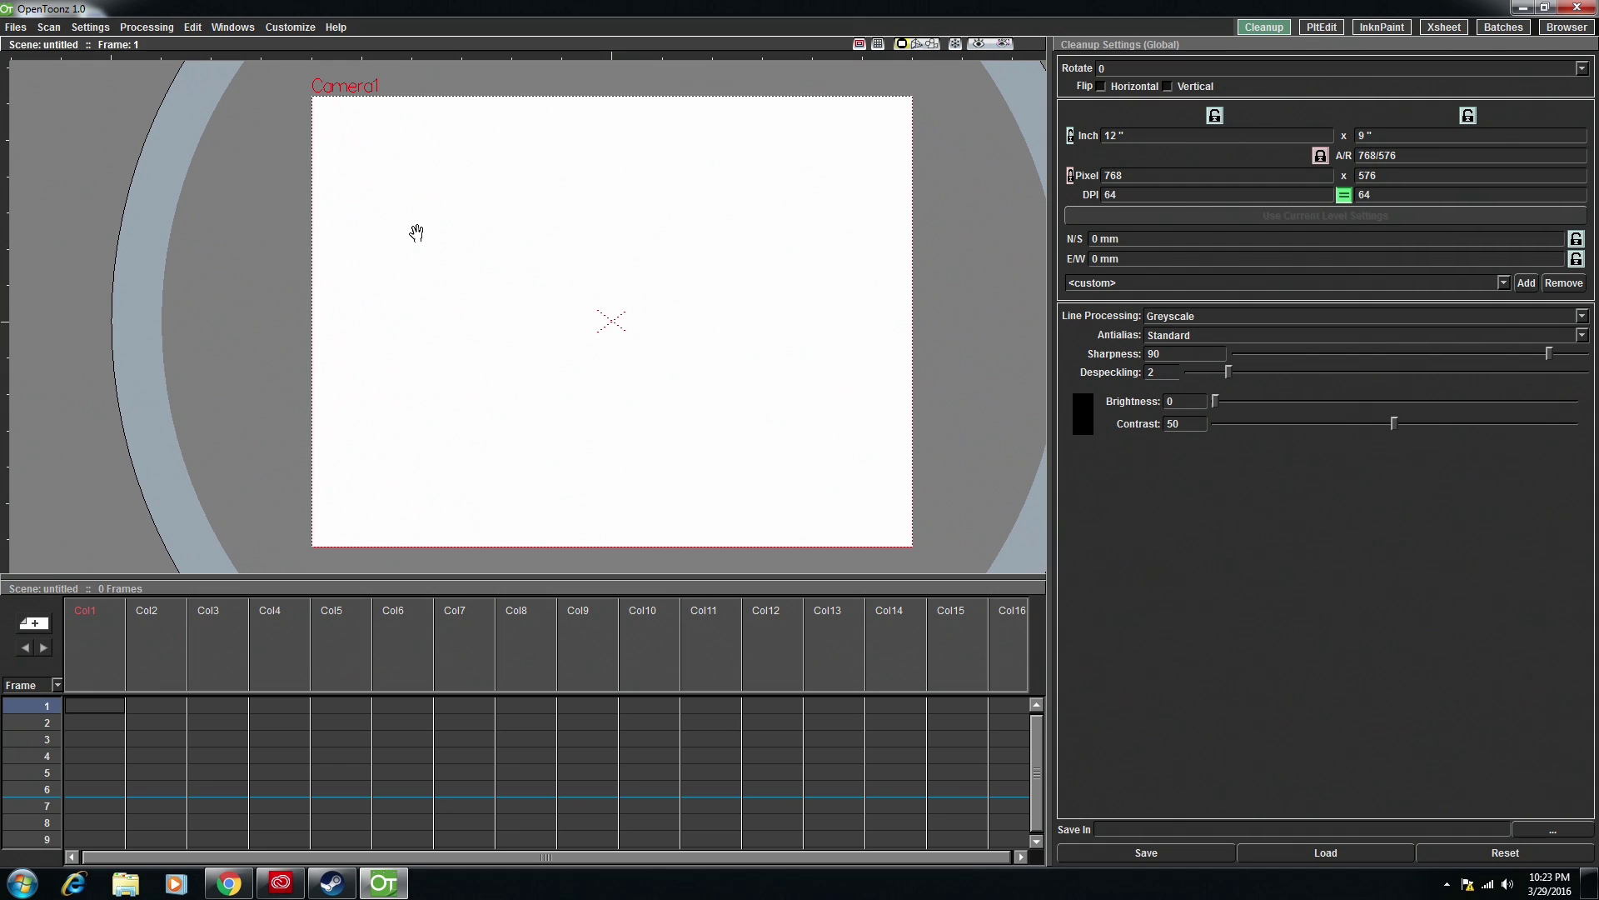
drag(692, 230, 647, 209)
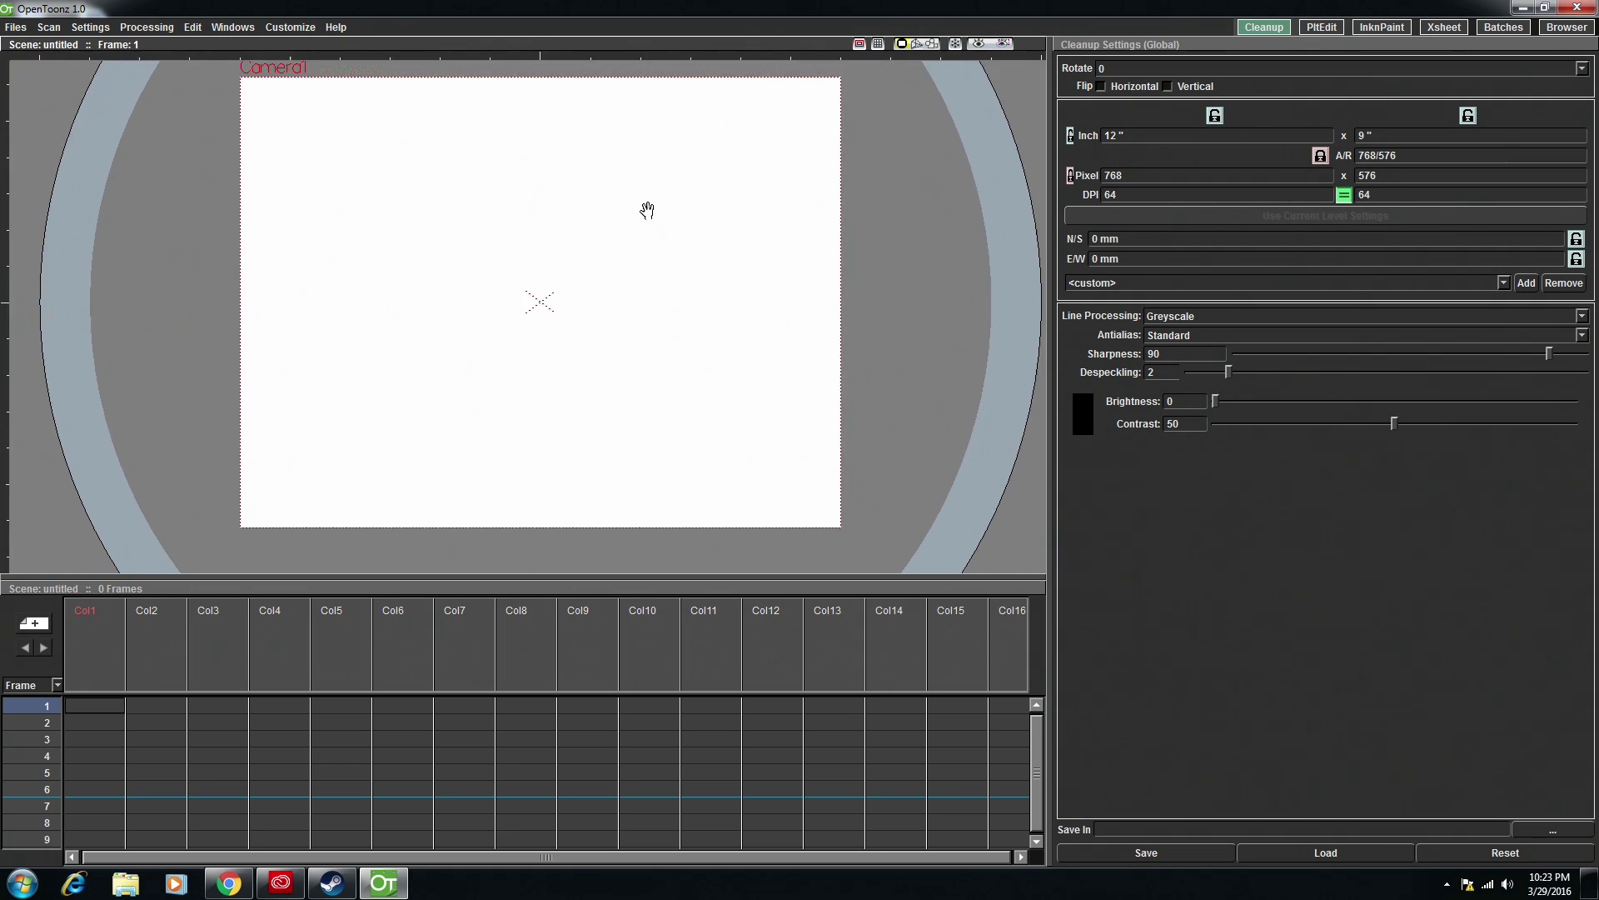
scroll(525, 308, down, 1)
scroll(553, 303, up, 1)
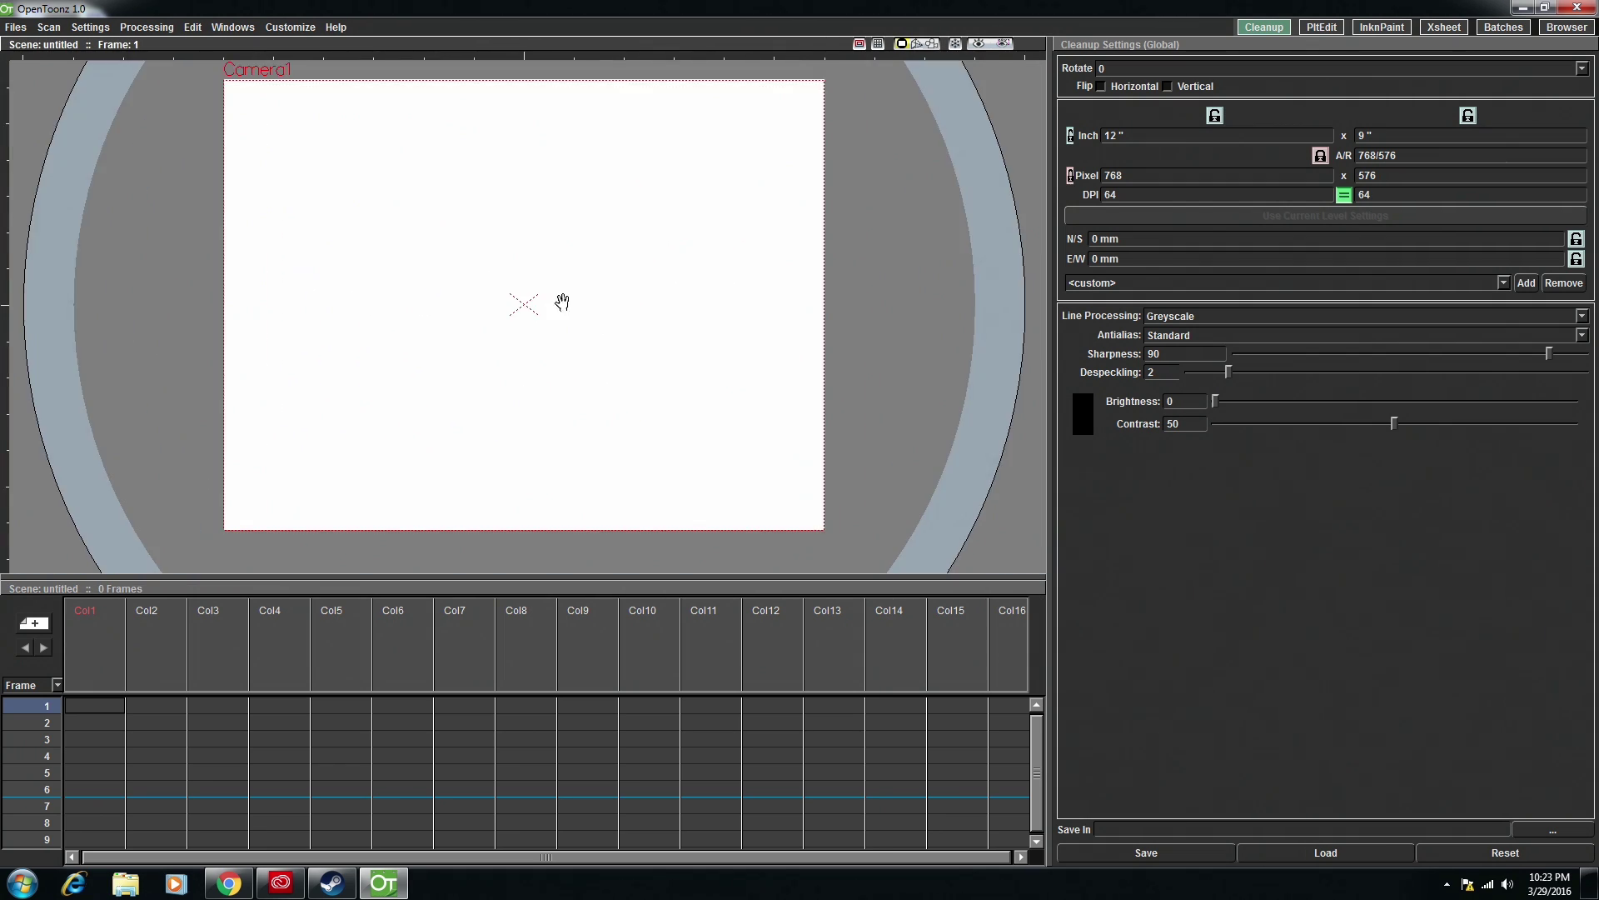
drag(672, 289, 620, 289)
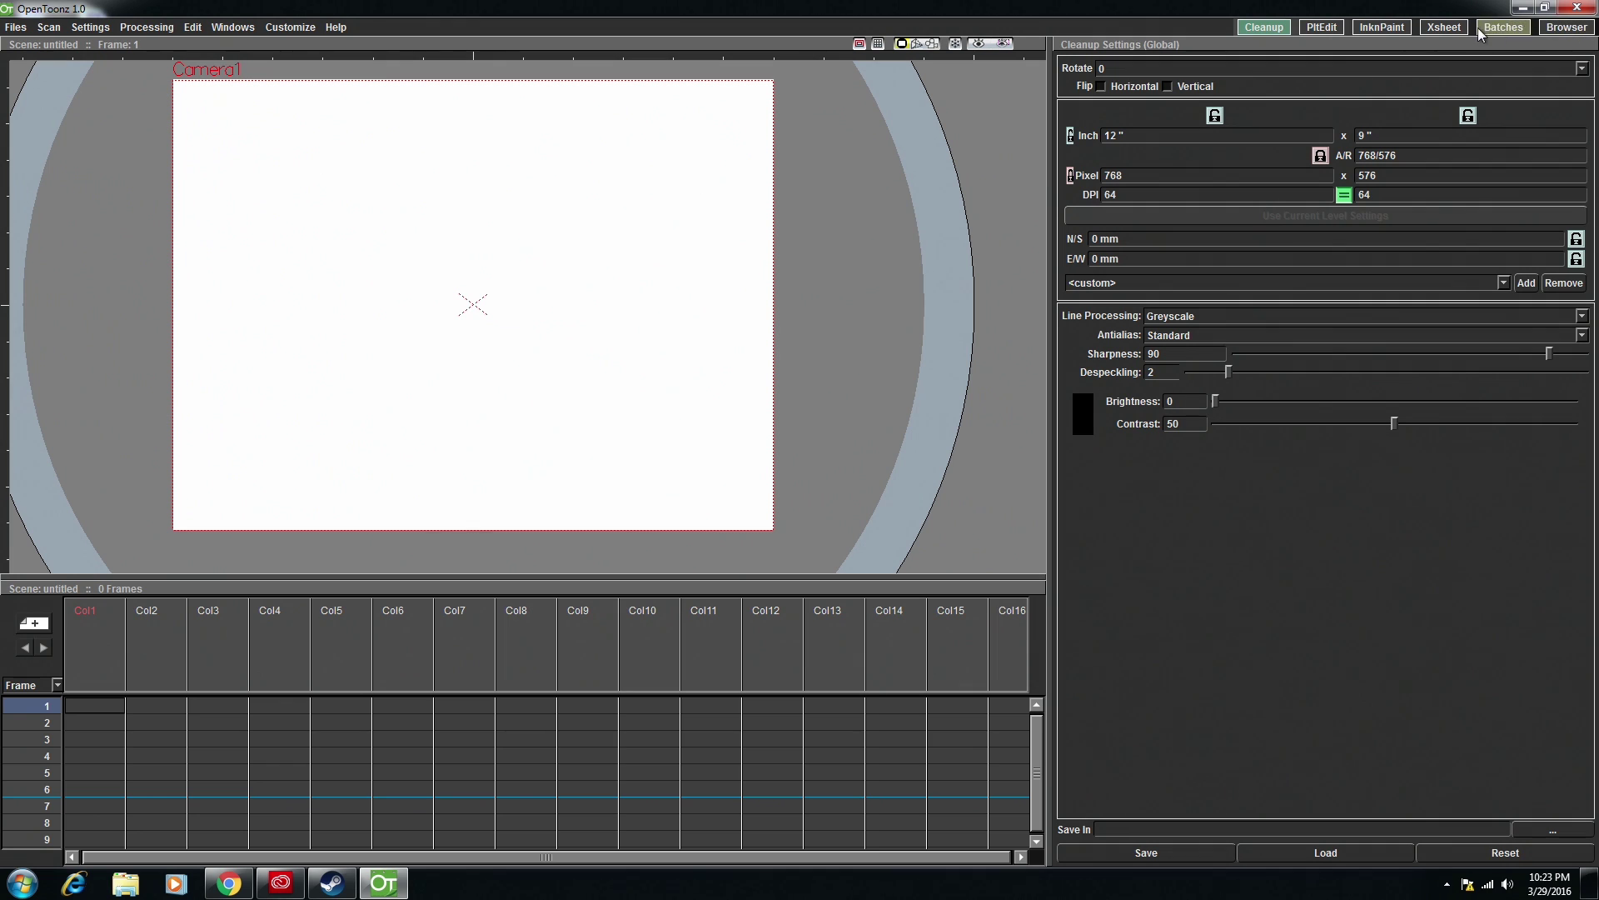
- Look through the PltEdit, Cleanup, Xsheet, Batches and Browser rooms, and settle on the InknPaint room
click(1317, 28)
click(1264, 26)
click(1379, 25)
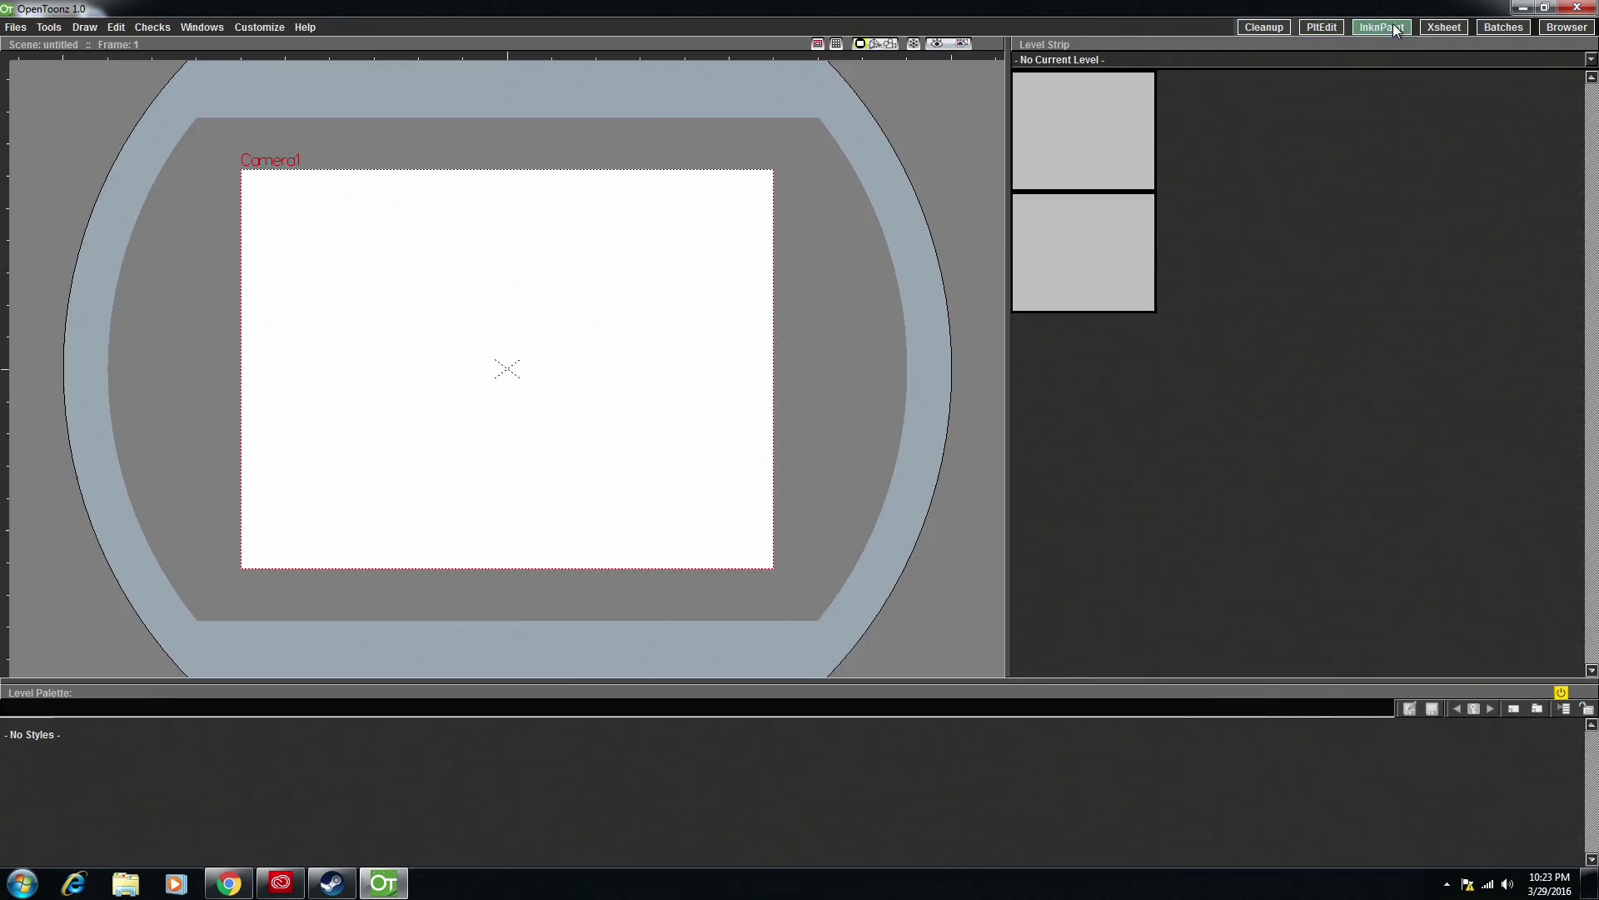
click(1444, 27)
click(1503, 26)
click(1566, 26)
click(1370, 28)
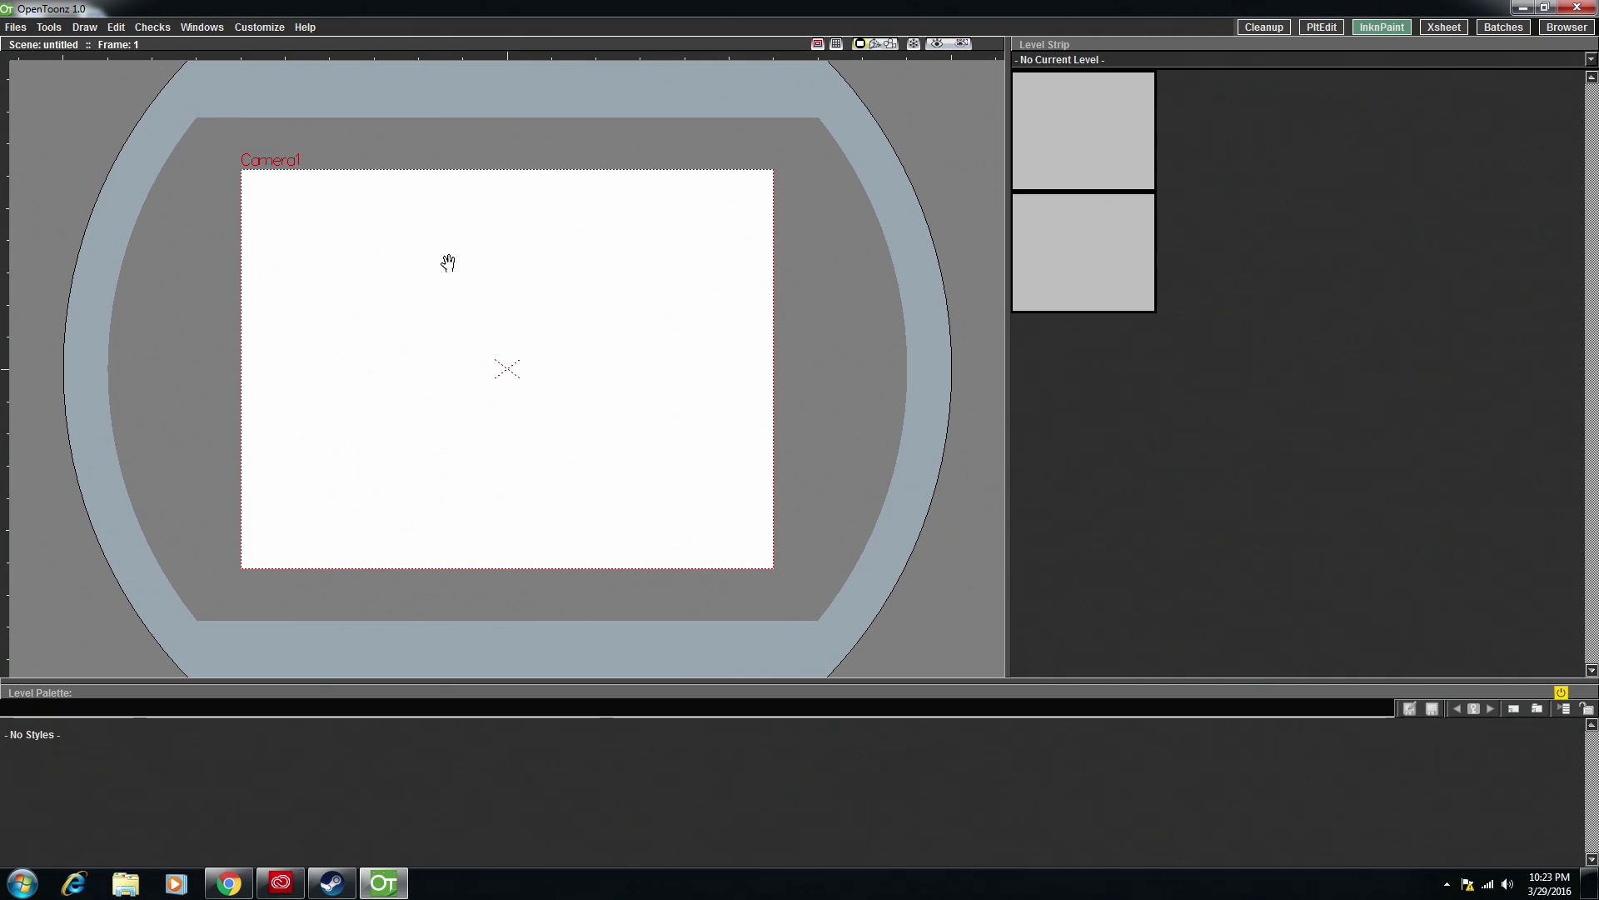
- Widen the viewer by narrowing the level strip, and show the viewer's toolbar and tool options bar
drag(1007, 296, 1425, 317)
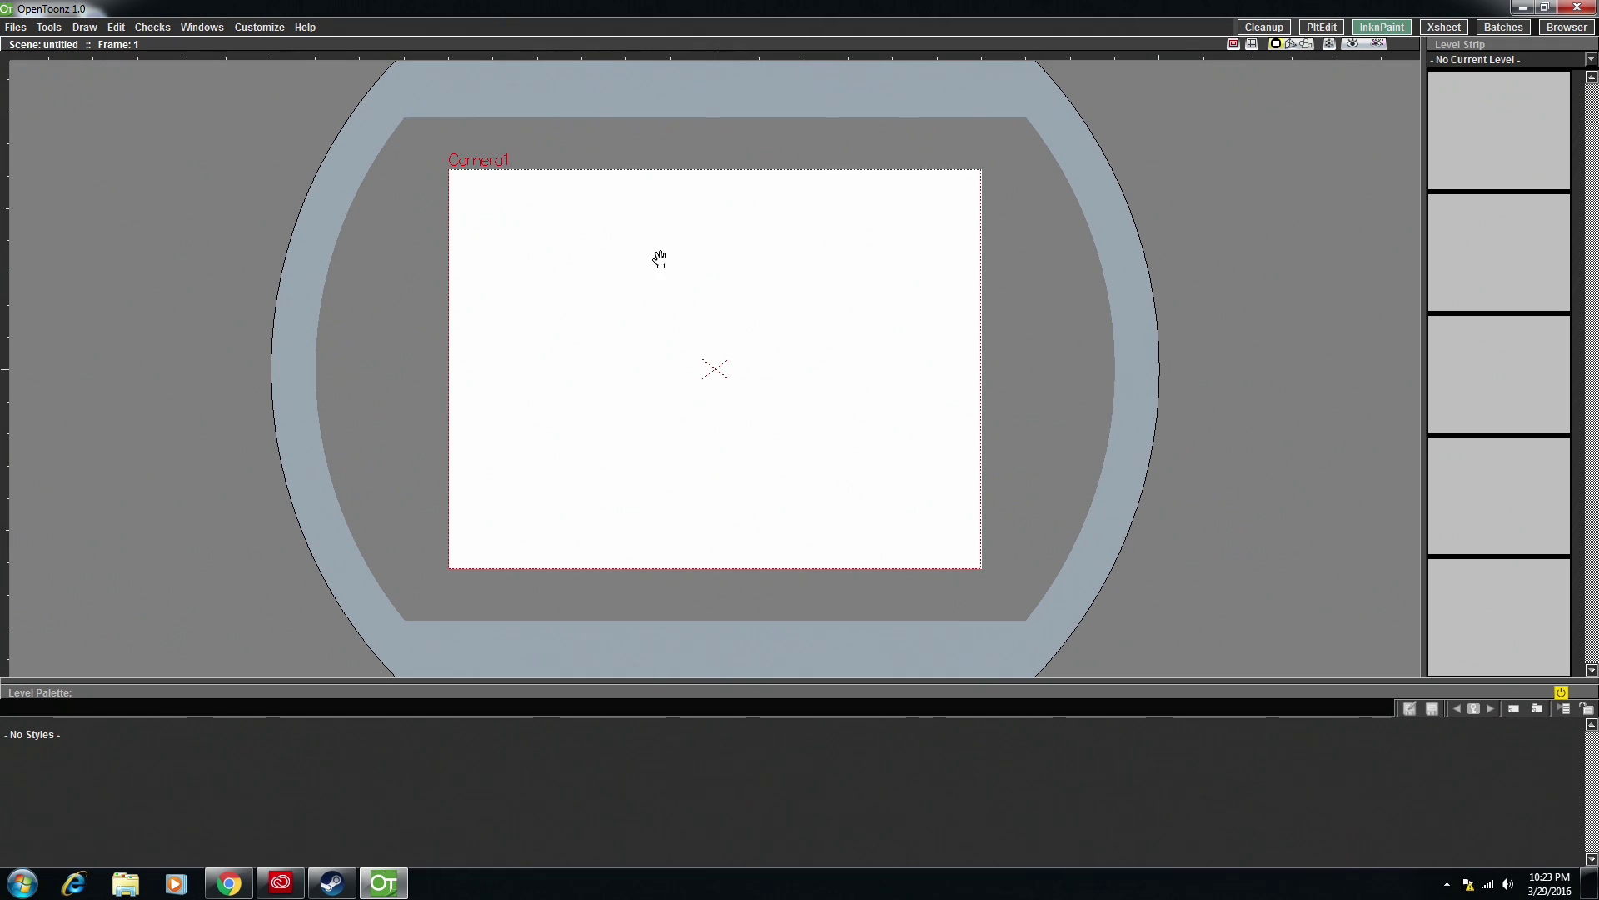
right_click(536, 258)
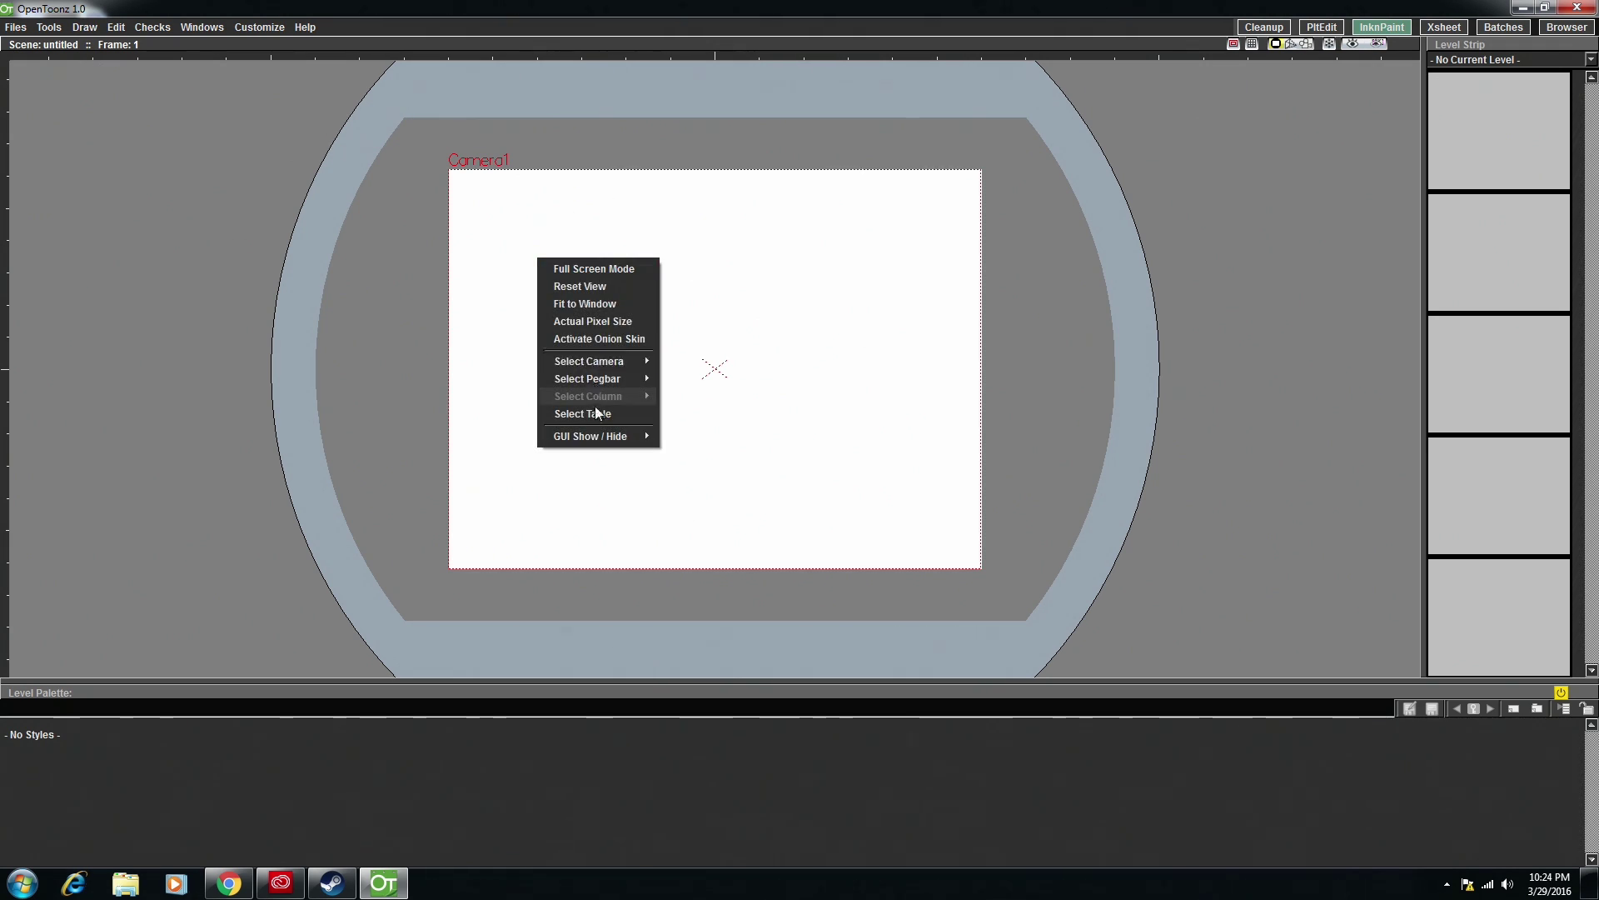
mouse_move(605, 436)
click(690, 437)
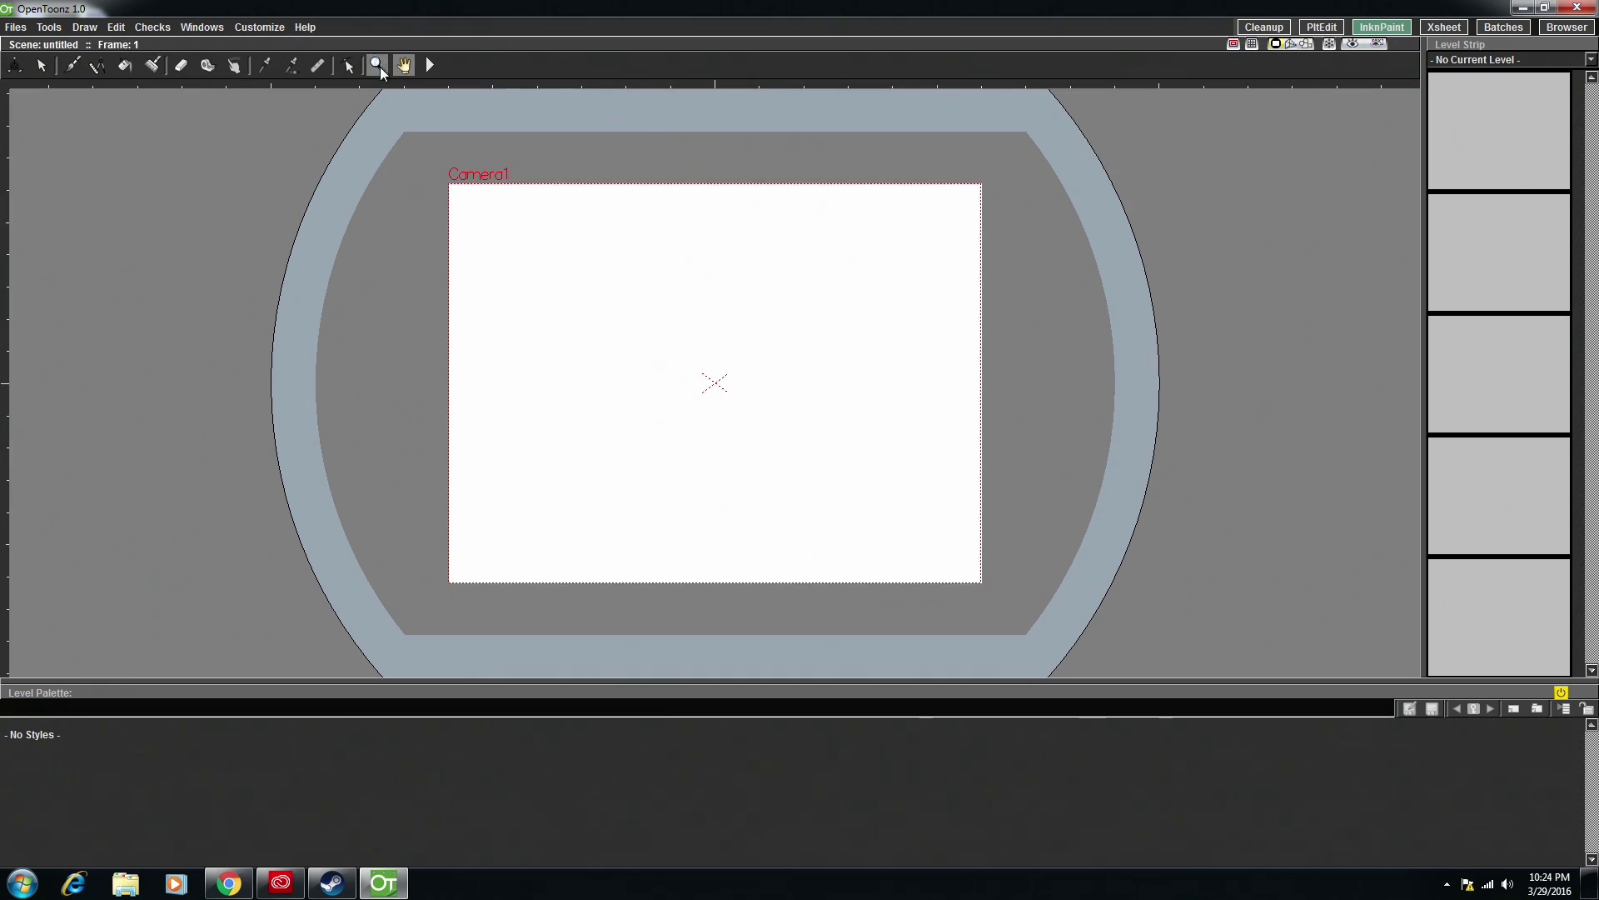
right_click(848, 247)
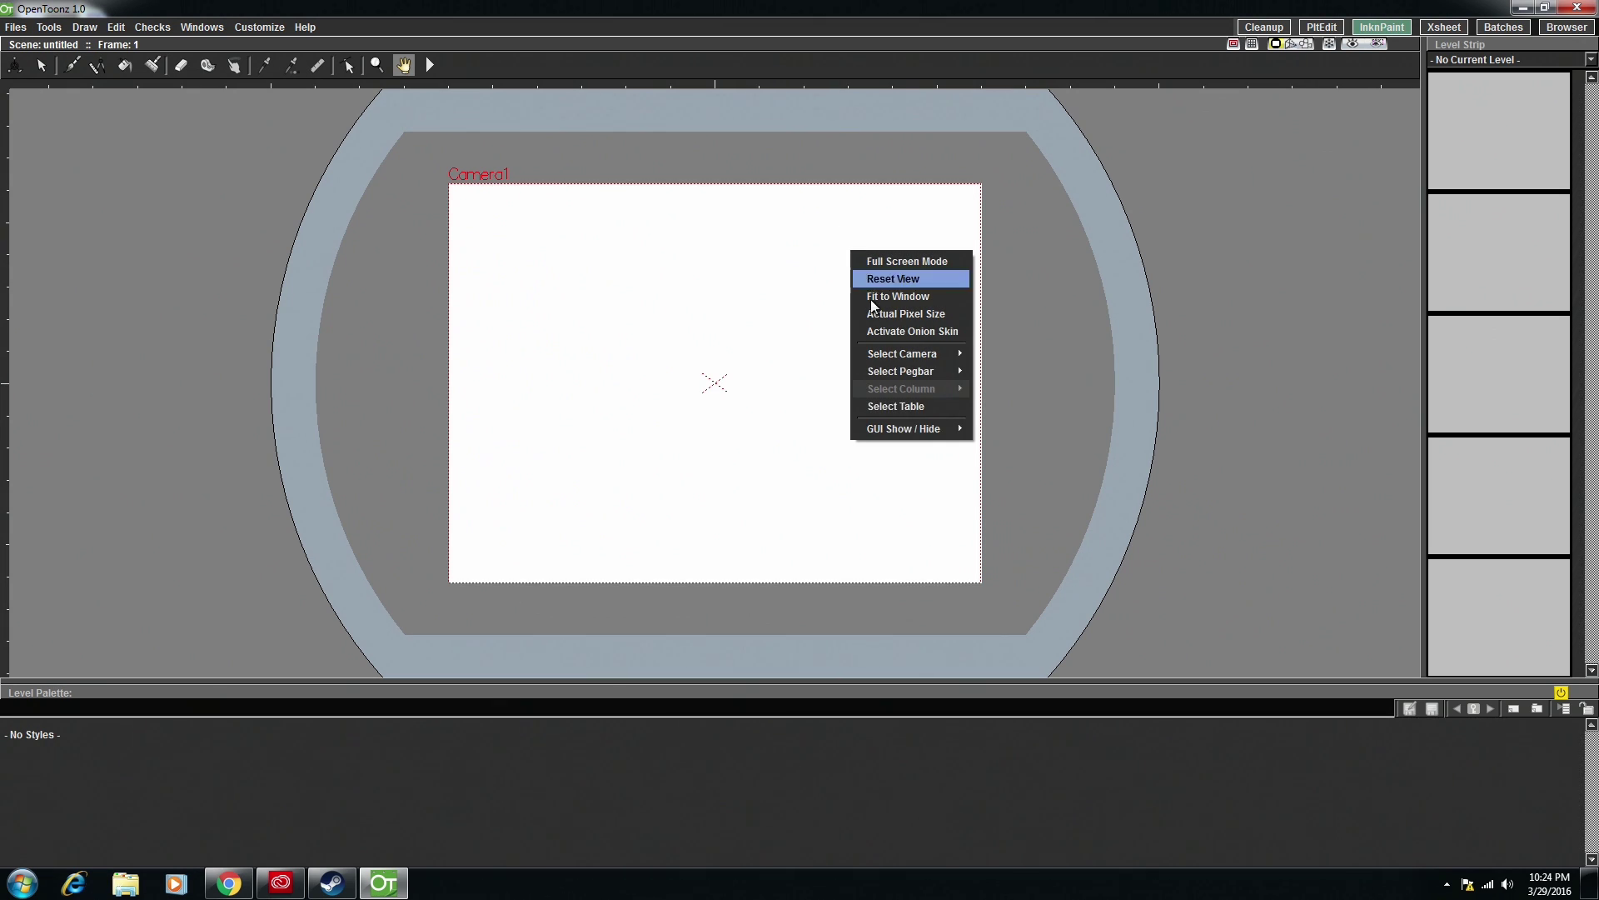
mouse_move(922, 436)
click(1042, 448)
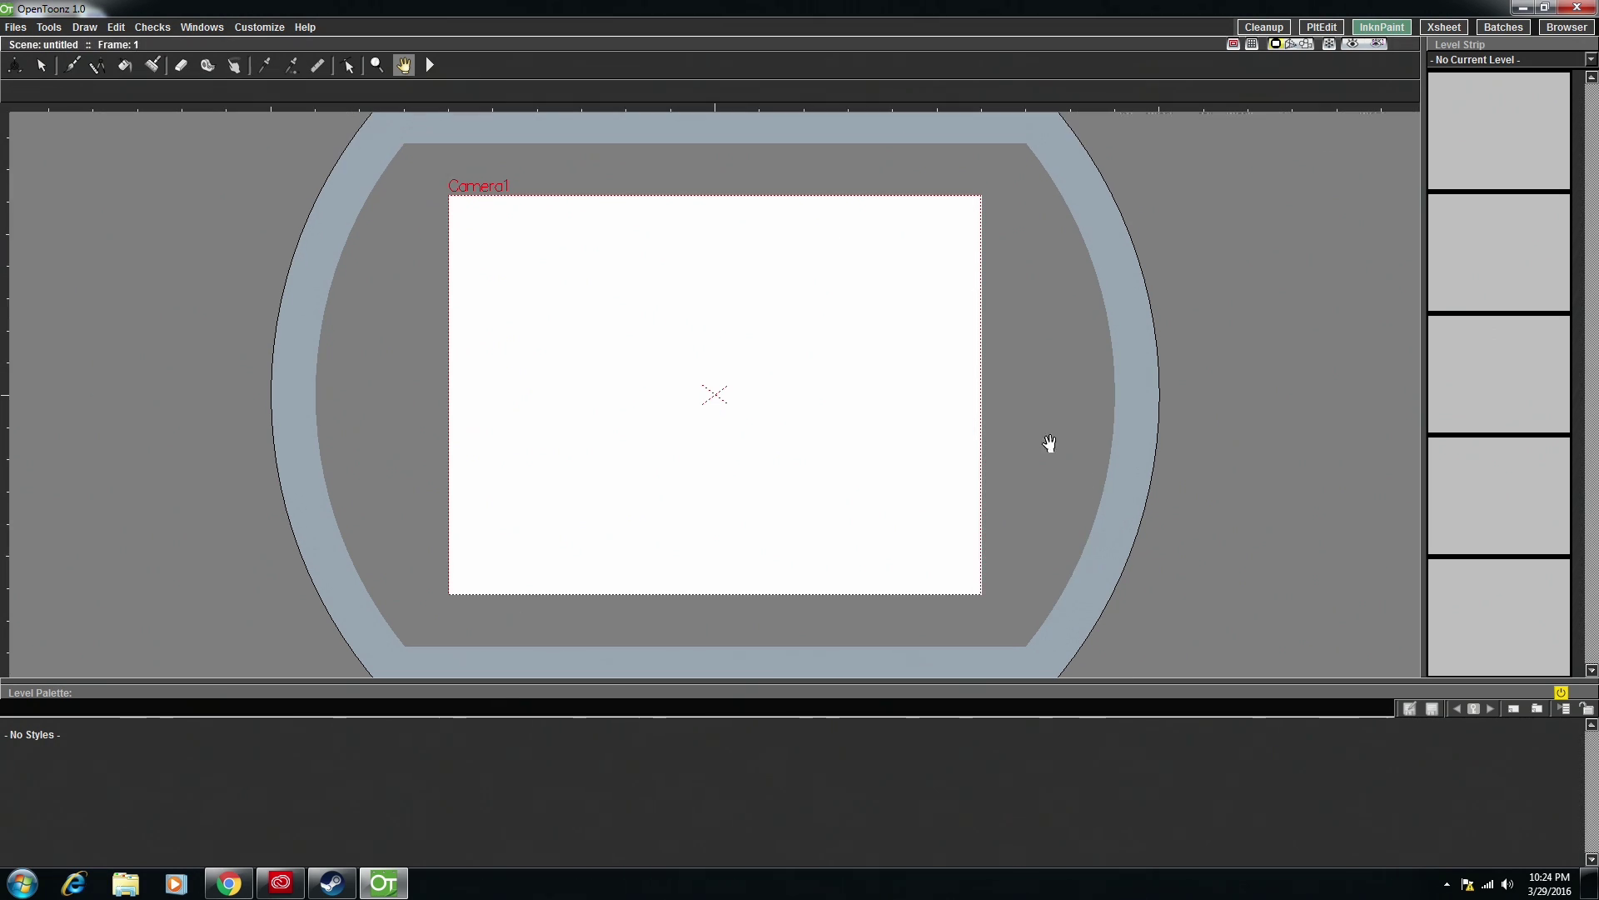
- Draw a wavy freehand stroke across the canvas centre on frame 1 with a brush size of about 6.3 minimum and 26.2 maximum
click(73, 66)
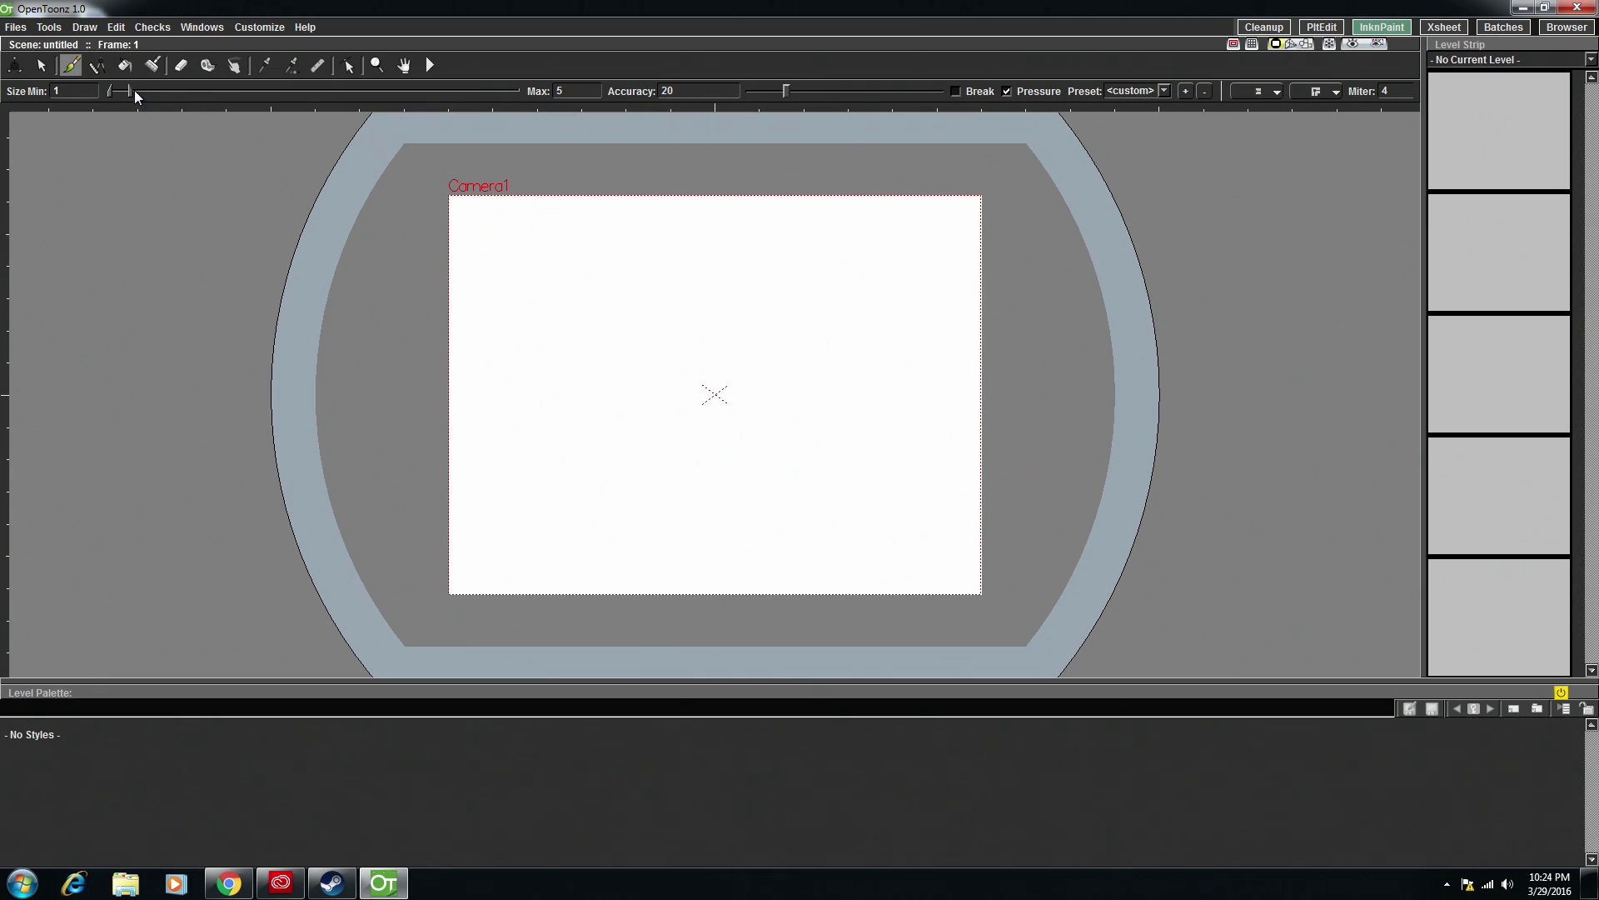
mouse_move(131, 94)
mouse_down()
mouse_move(222, 99)
mouse_move(132, 100)
mouse_up()
click(1007, 92)
drag(660, 314, 858, 402)
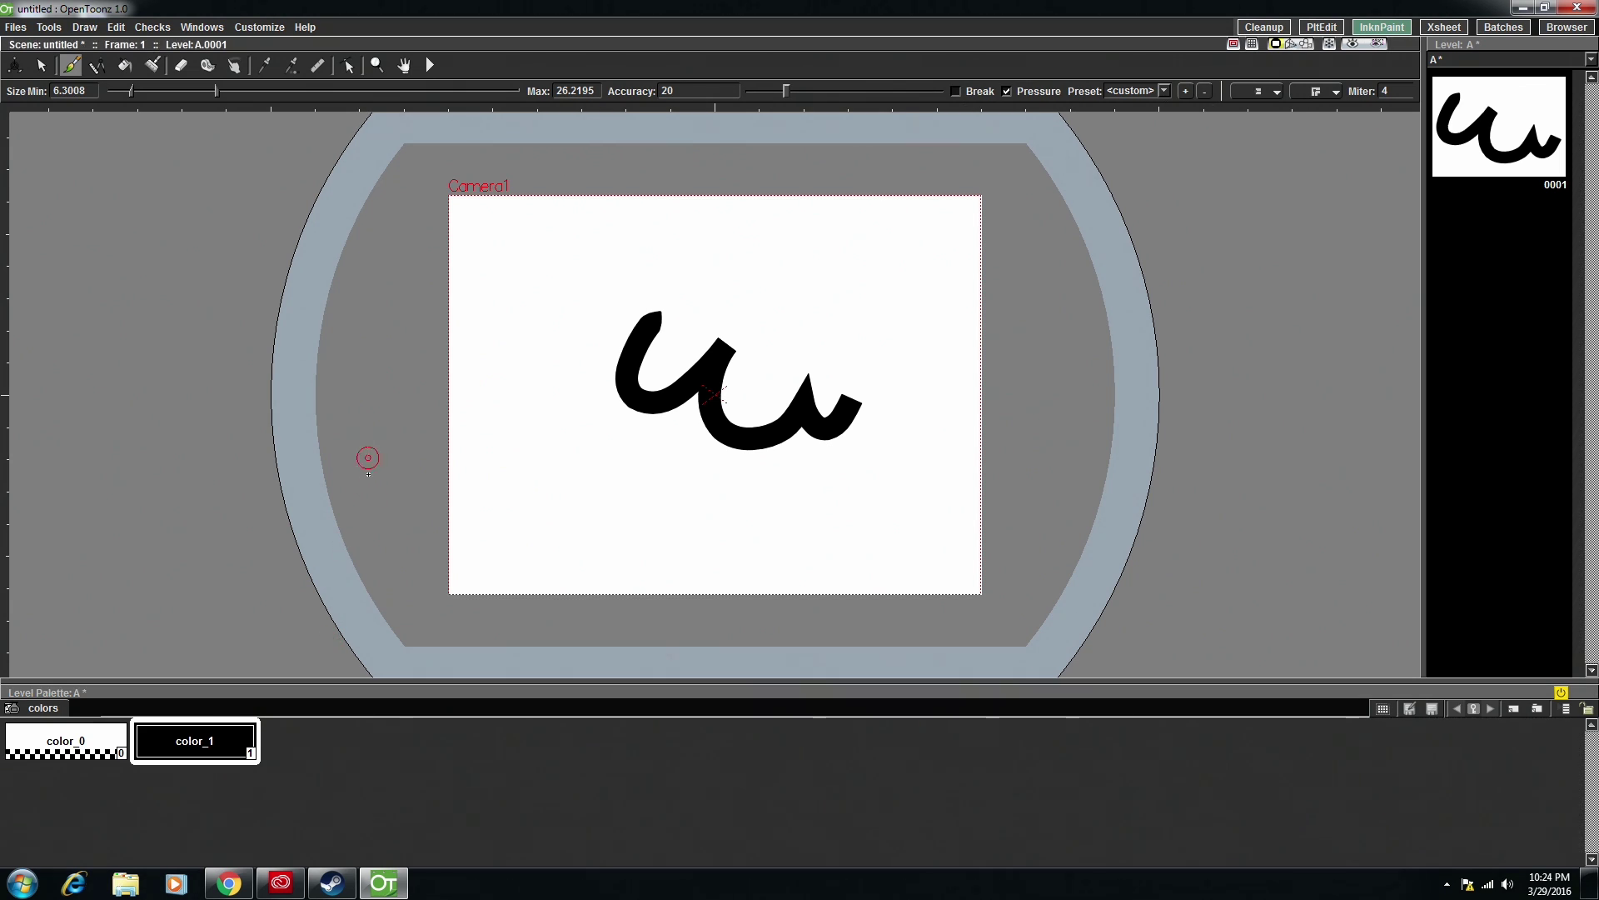
- Recolour the palette style color_1 to pure red (R 255, G 0, B 0) in the Style Editor and apply it
click(65, 745)
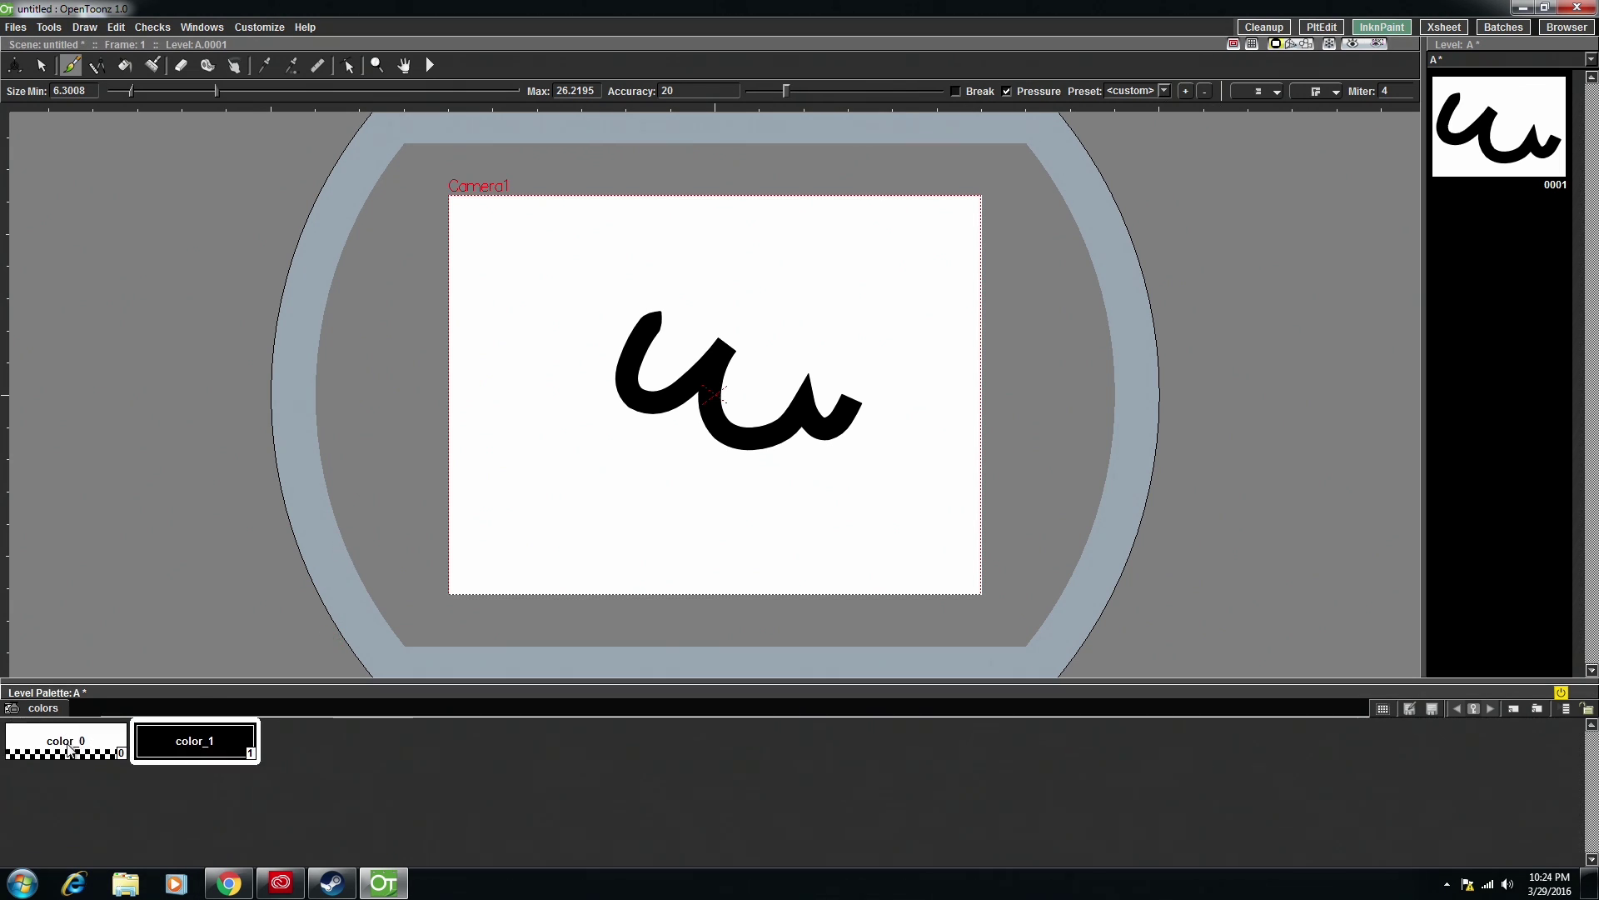
click(193, 750)
right_click(203, 749)
double_click(167, 750)
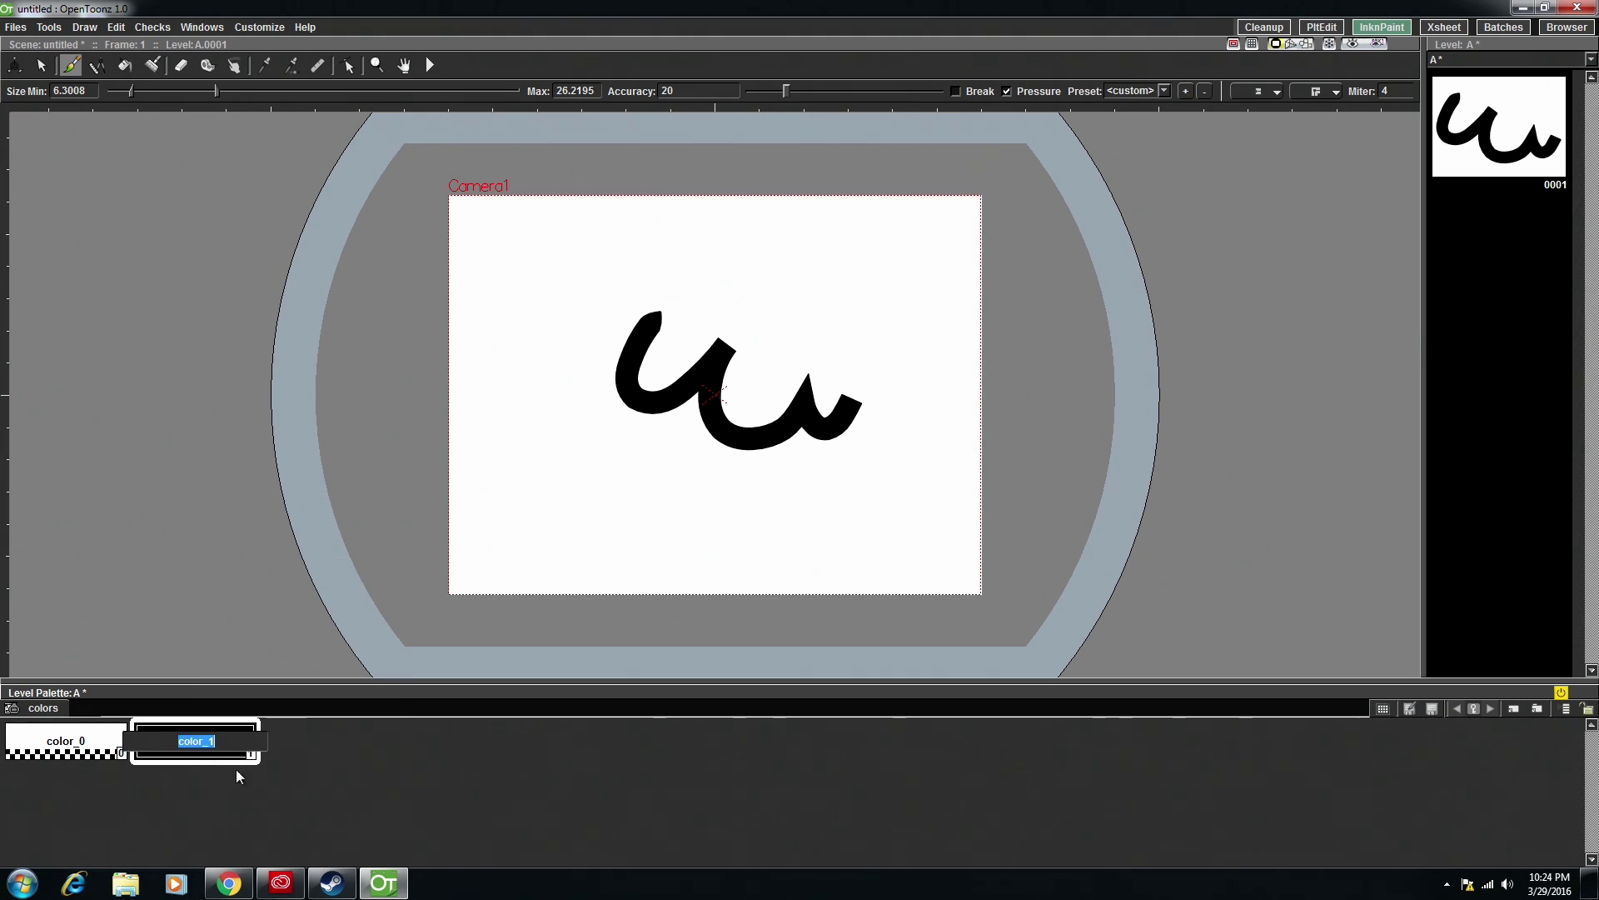
key(Return)
right_click(204, 744)
click(197, 740)
right_click(201, 734)
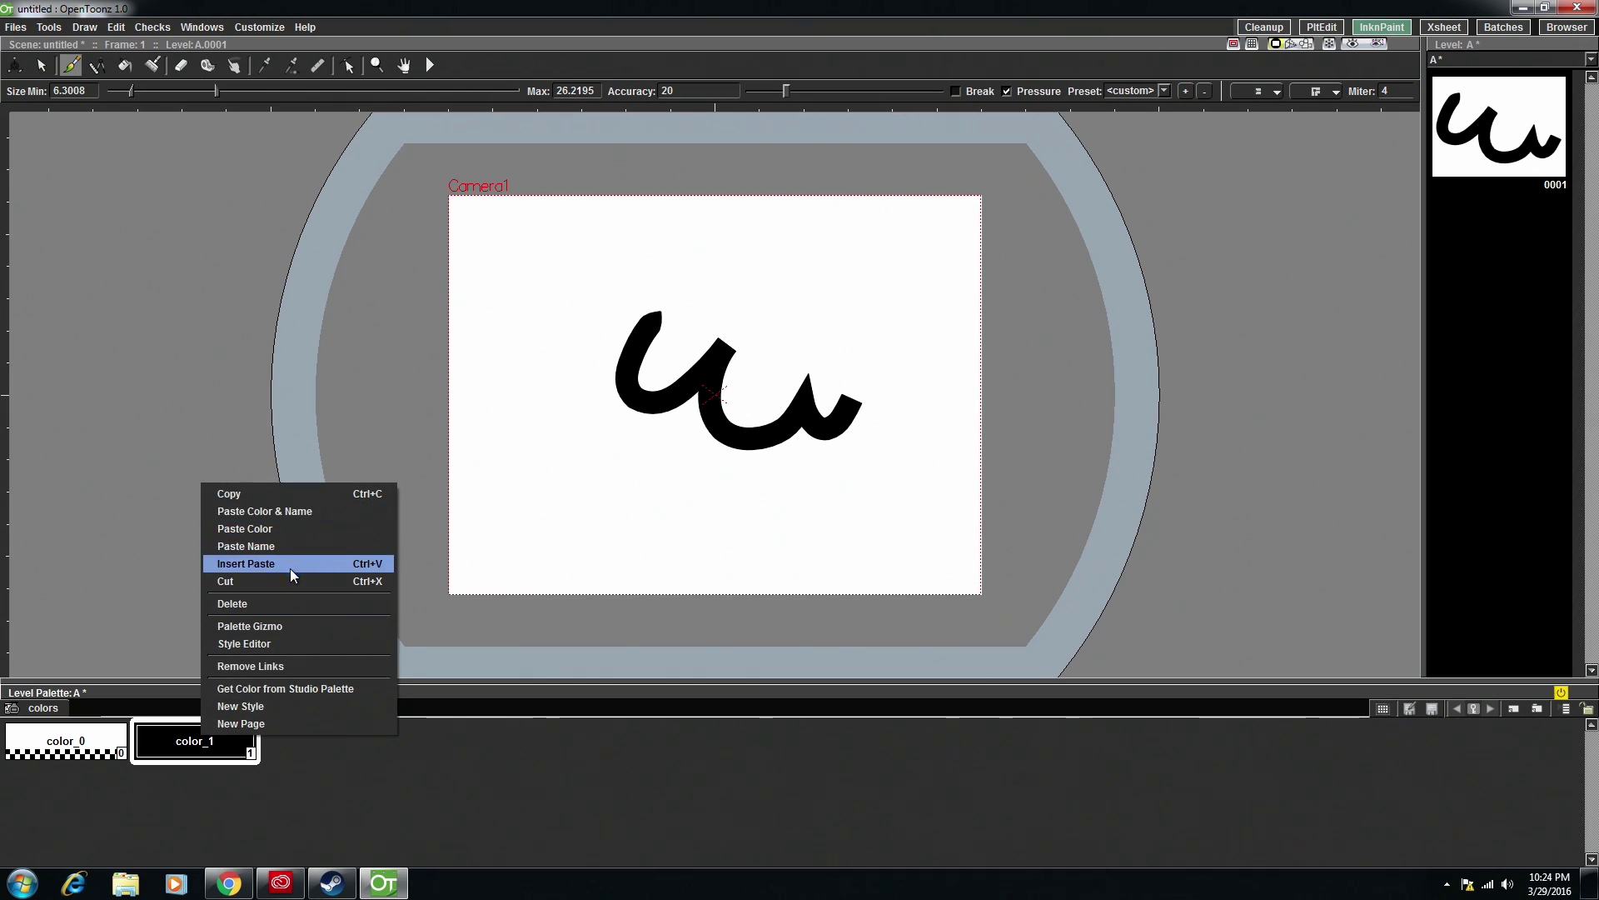
click(245, 643)
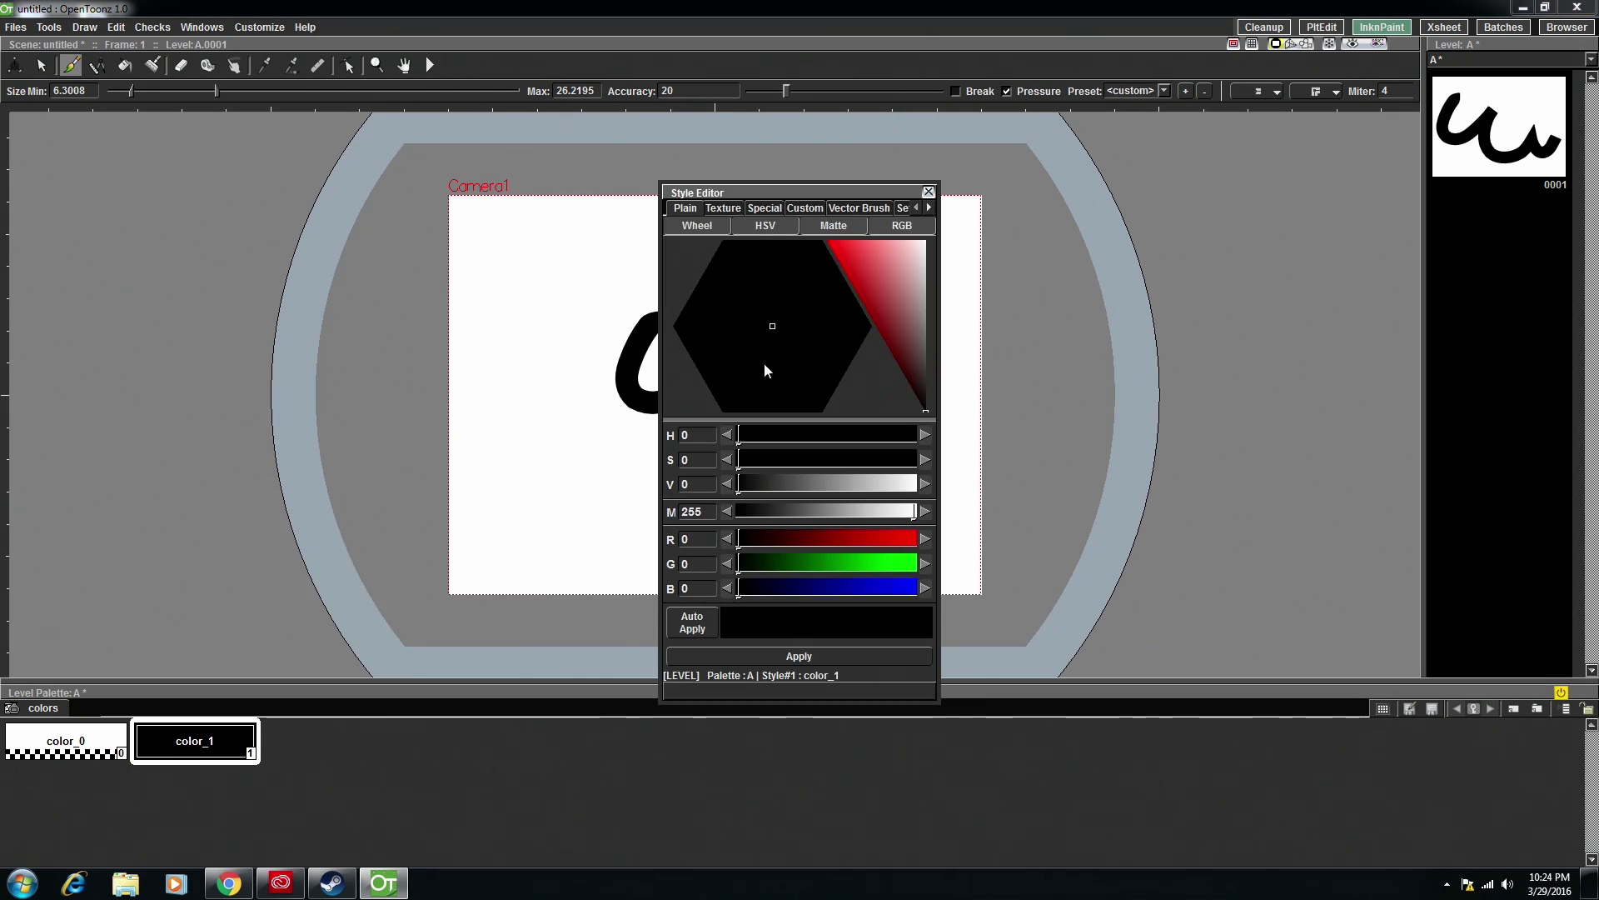
click(833, 248)
drag(833, 247, 829, 241)
click(783, 656)
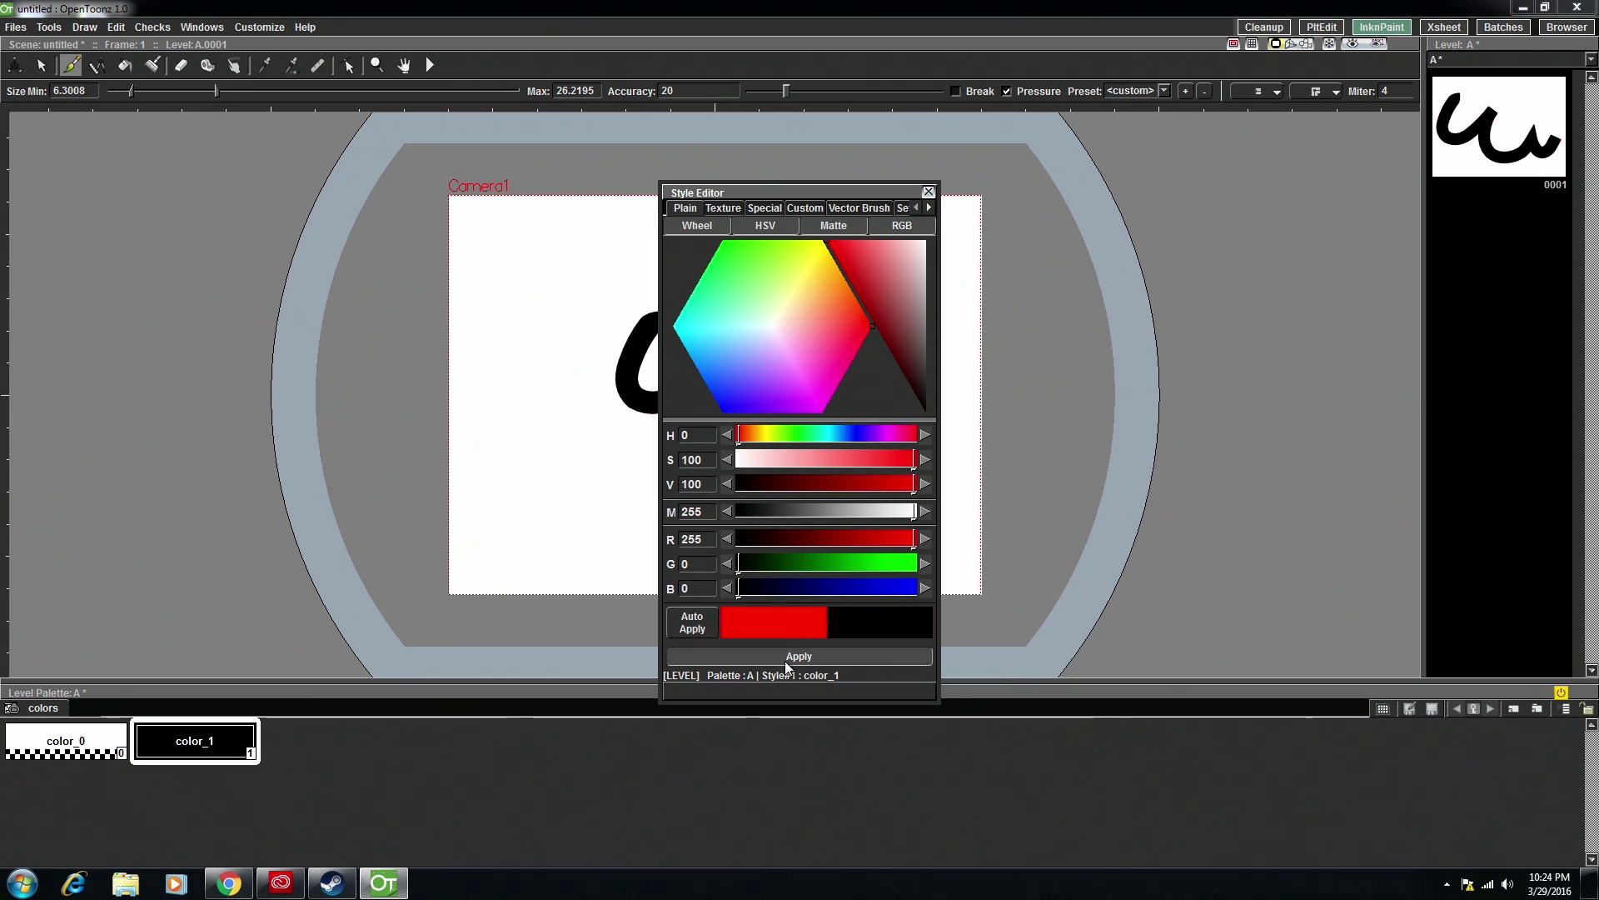
drag(745, 197, 1200, 192)
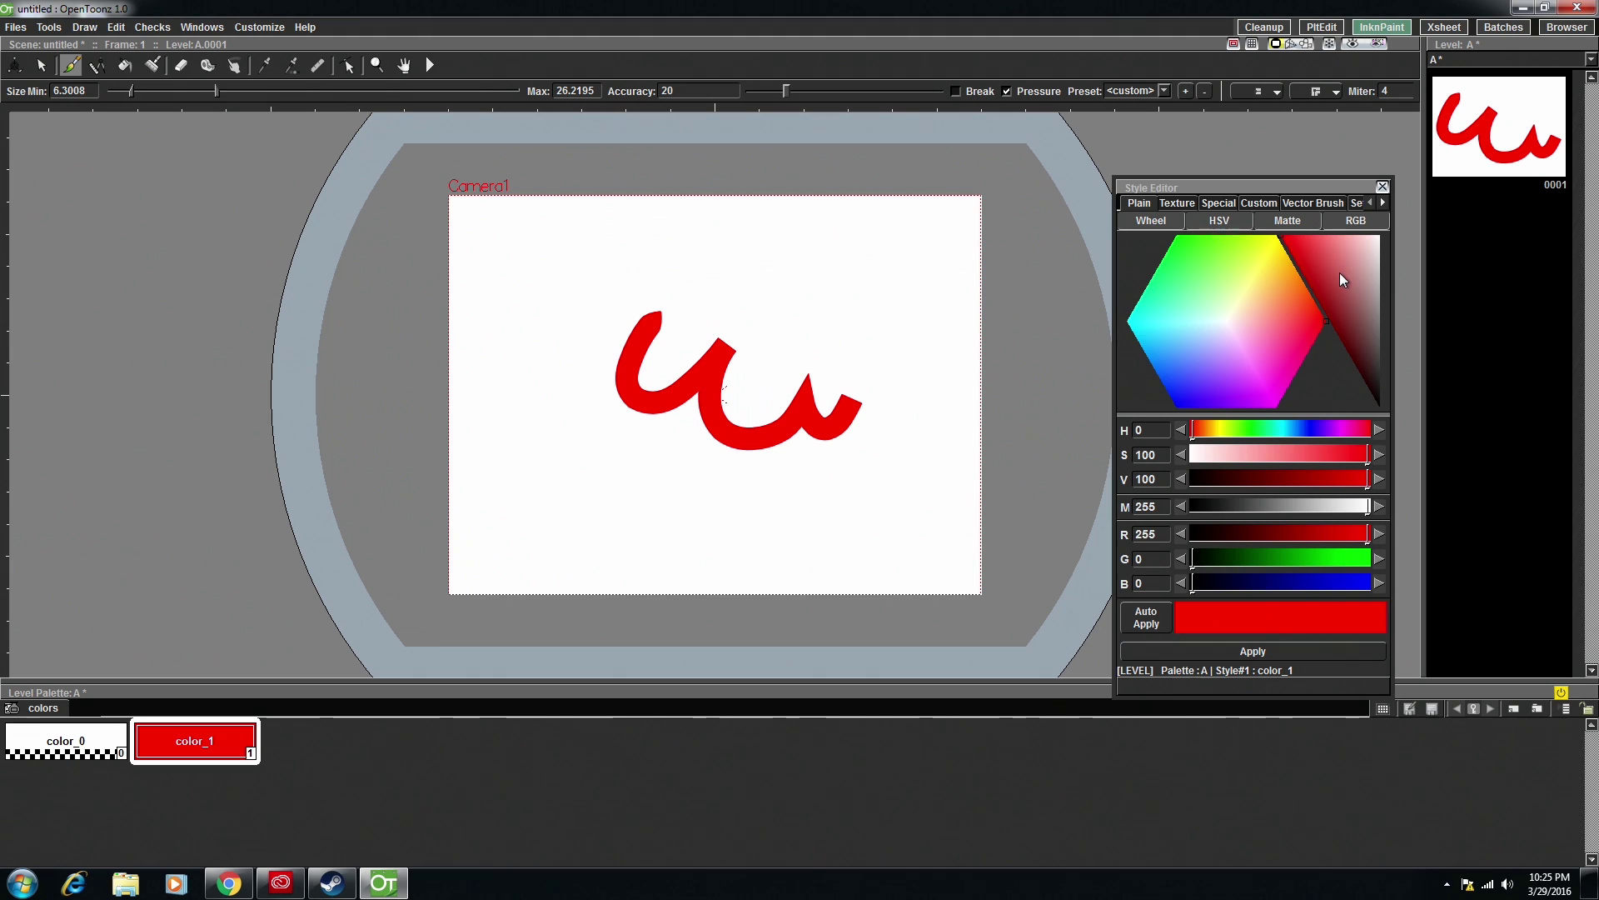
- Set color_1 to black (R 0, G 0, B 0), apply the colour and close the Style Editor
click(1377, 405)
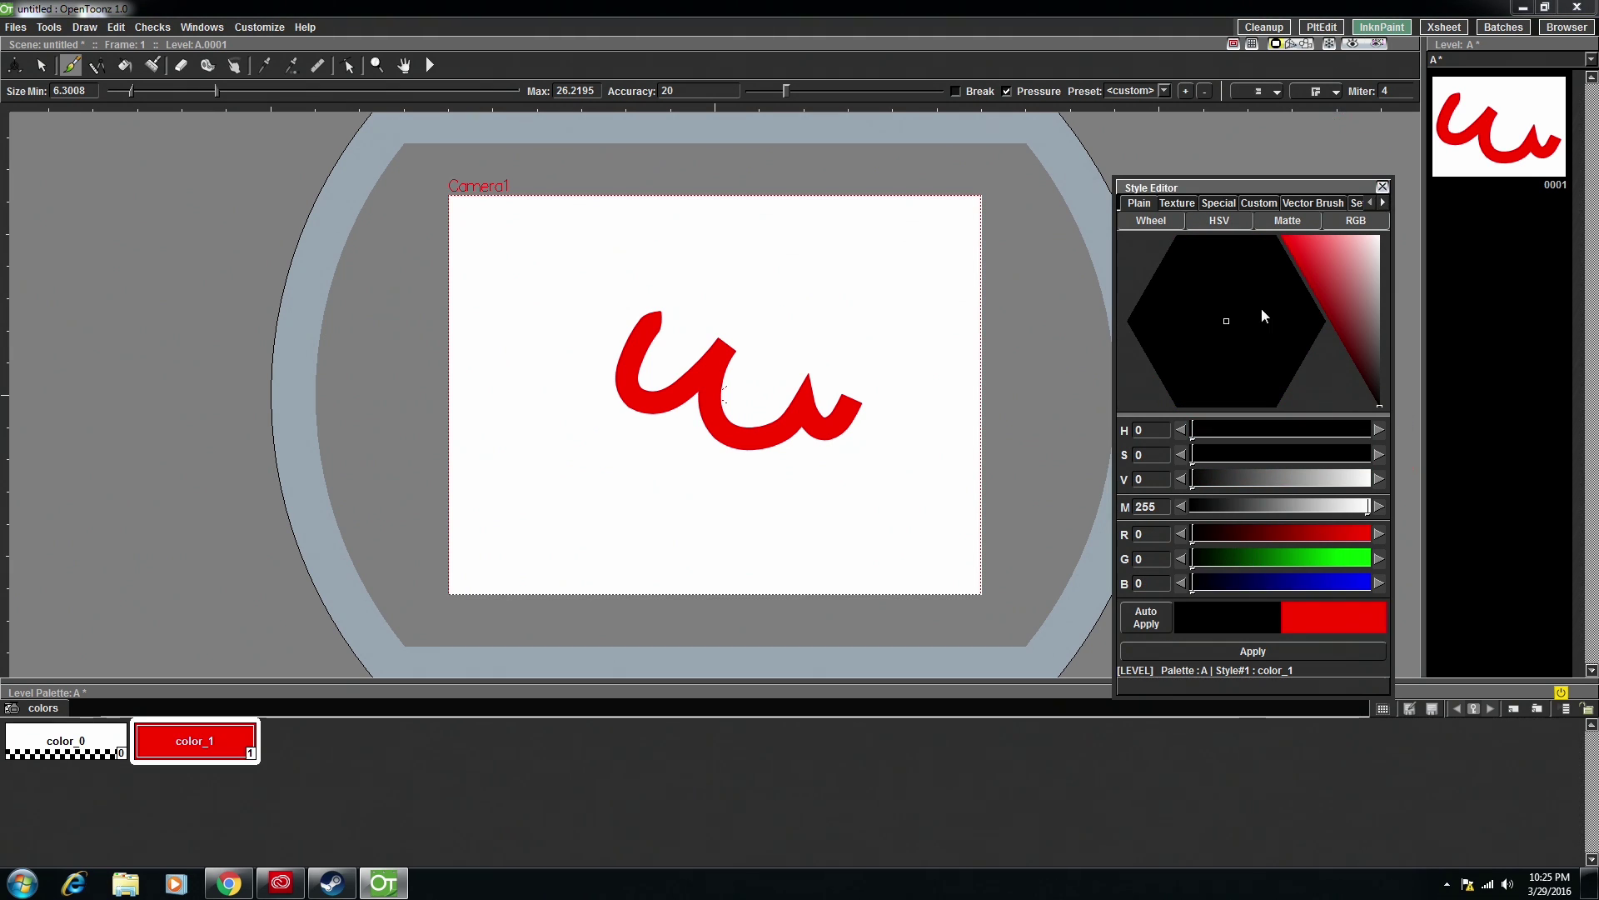
click(1383, 187)
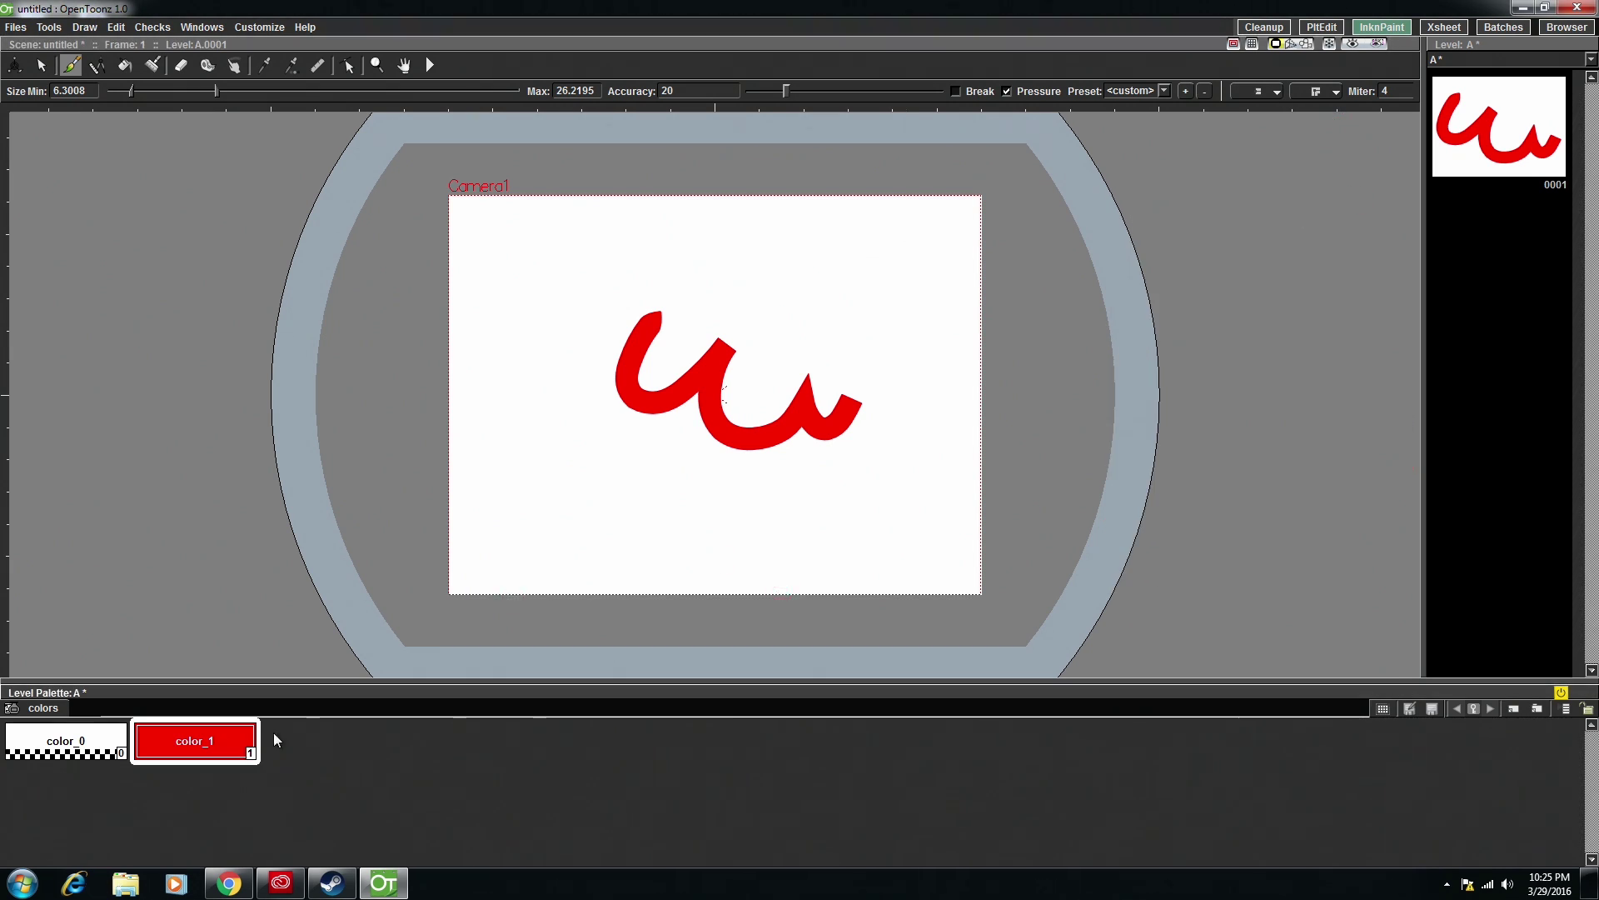
right_click(207, 742)
click(304, 653)
drag(1377, 321, 1380, 406)
click(1253, 652)
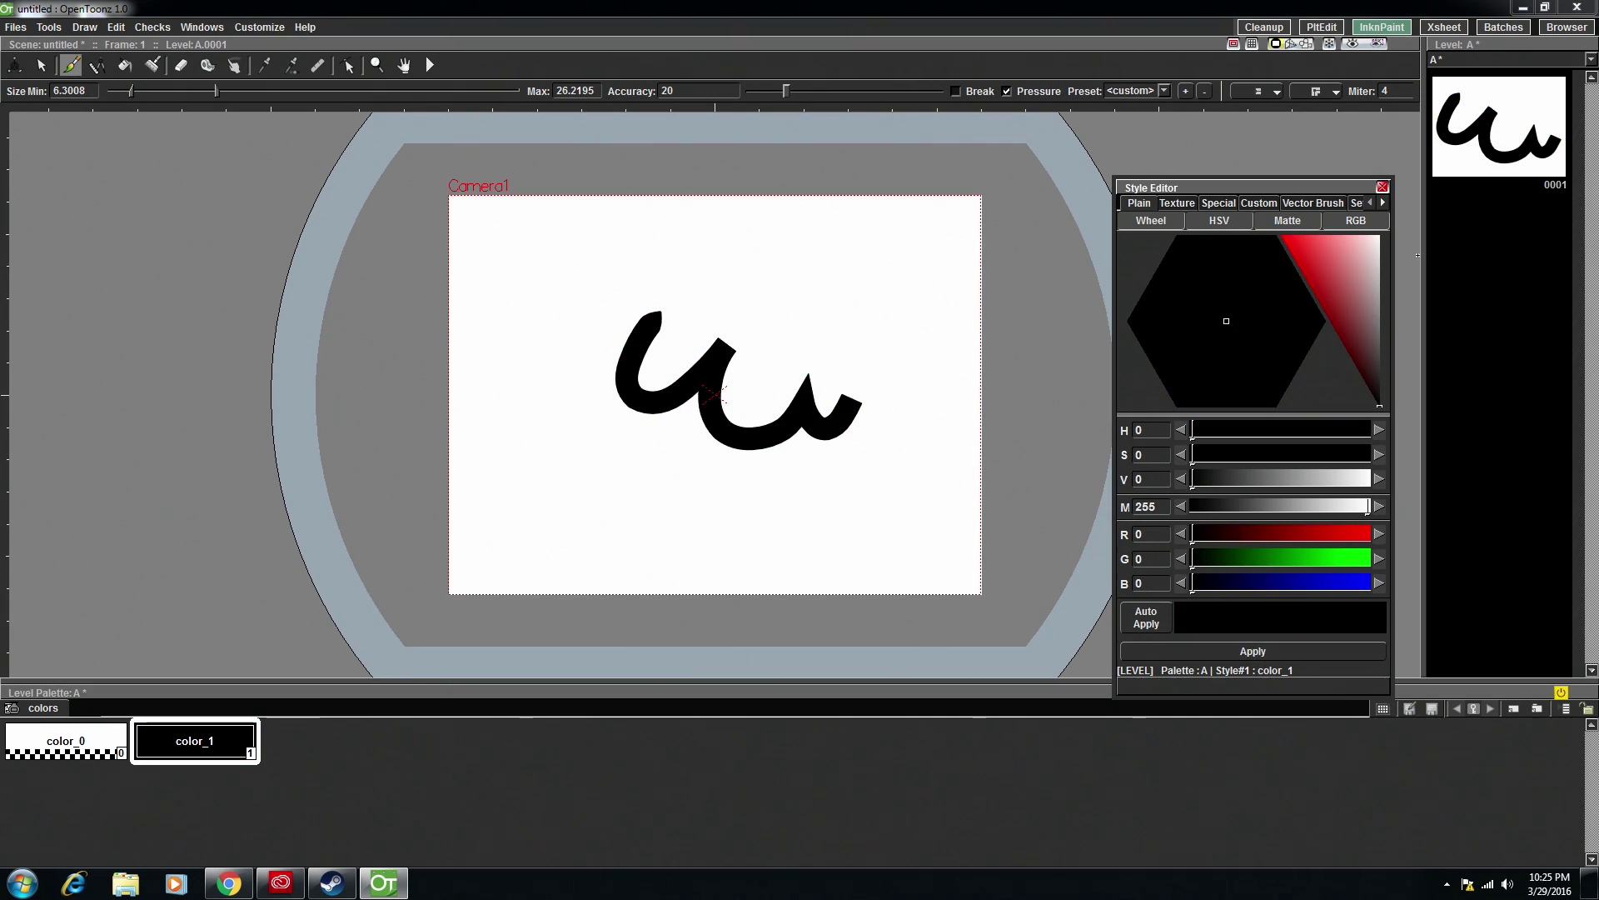
click(1382, 186)
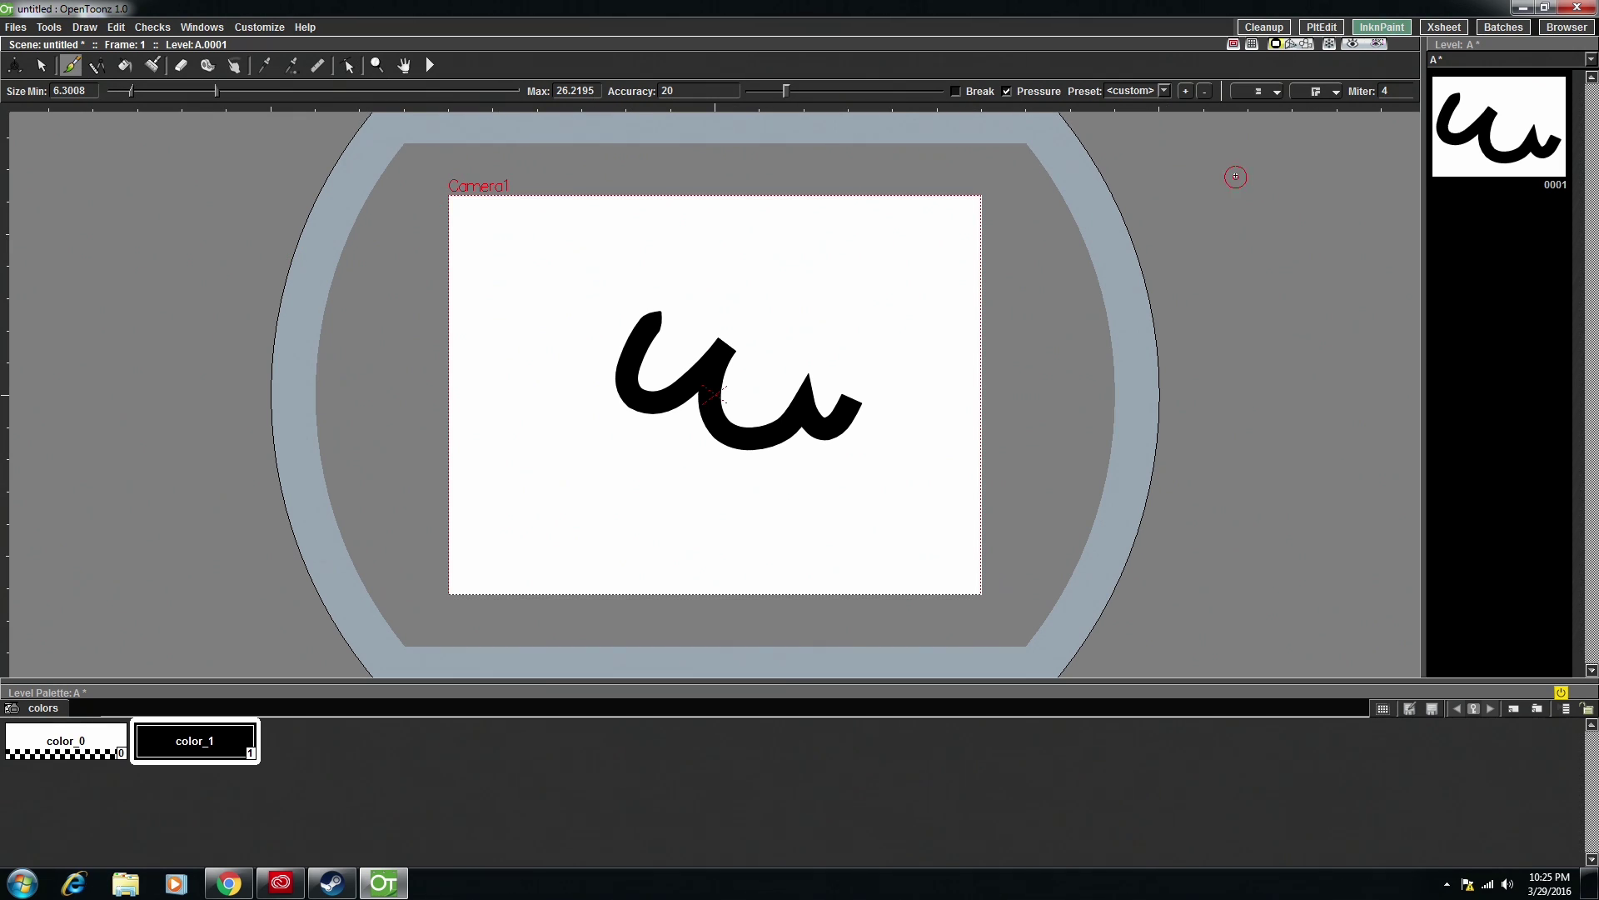
- Add an Xsheet panel to the InknPaint room, dock it between the viewer and the level palette, and enlarge it
click(1439, 26)
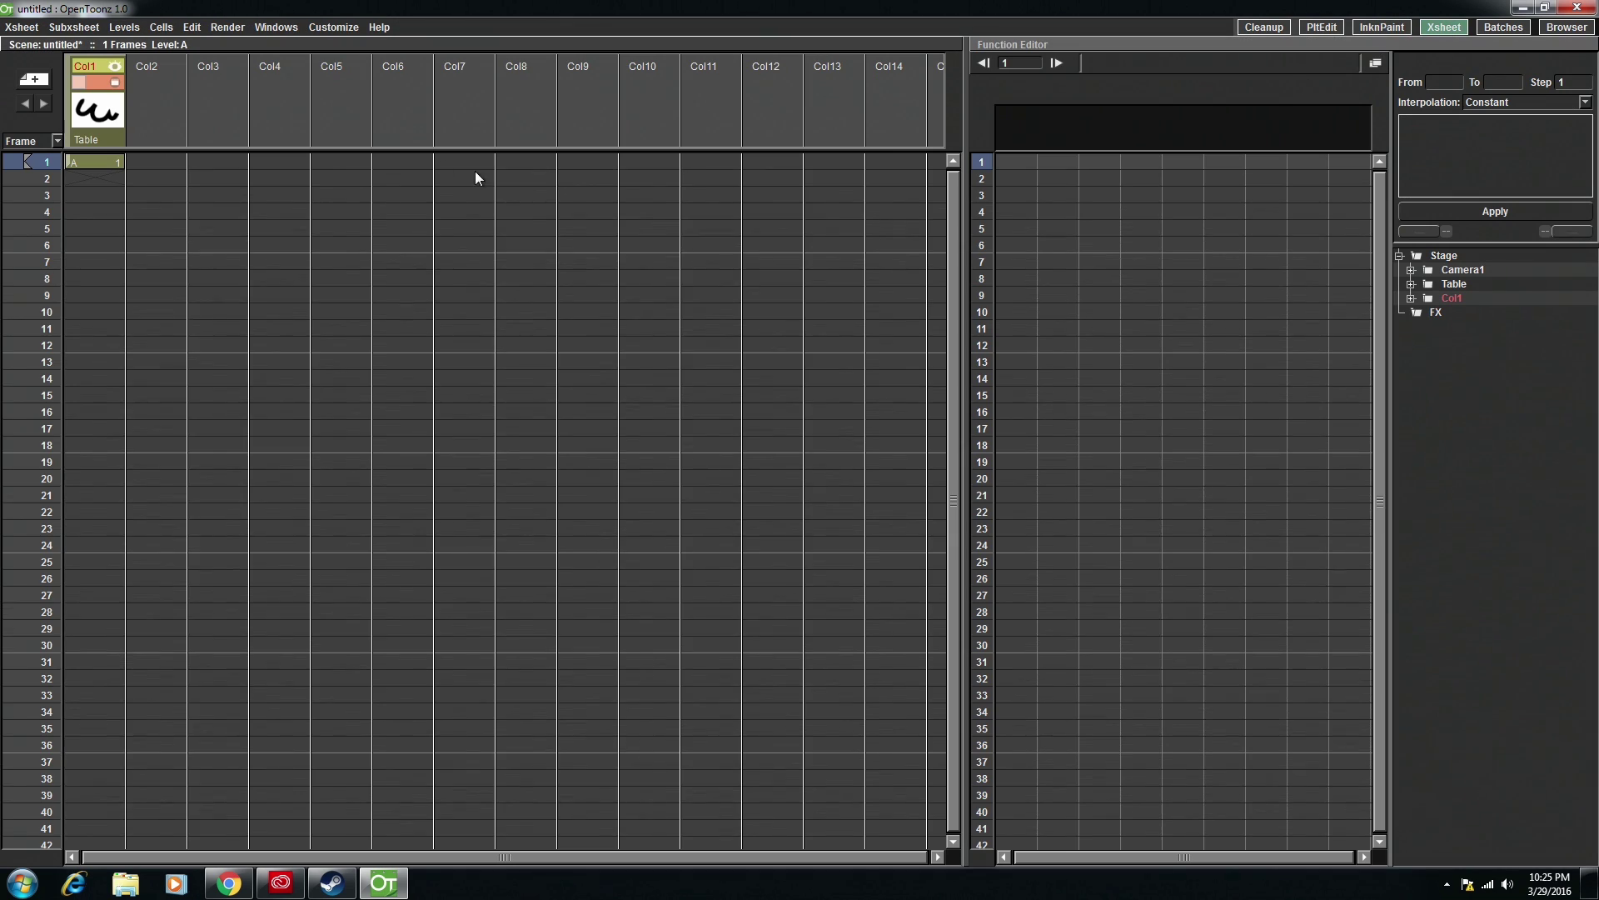
click(1382, 26)
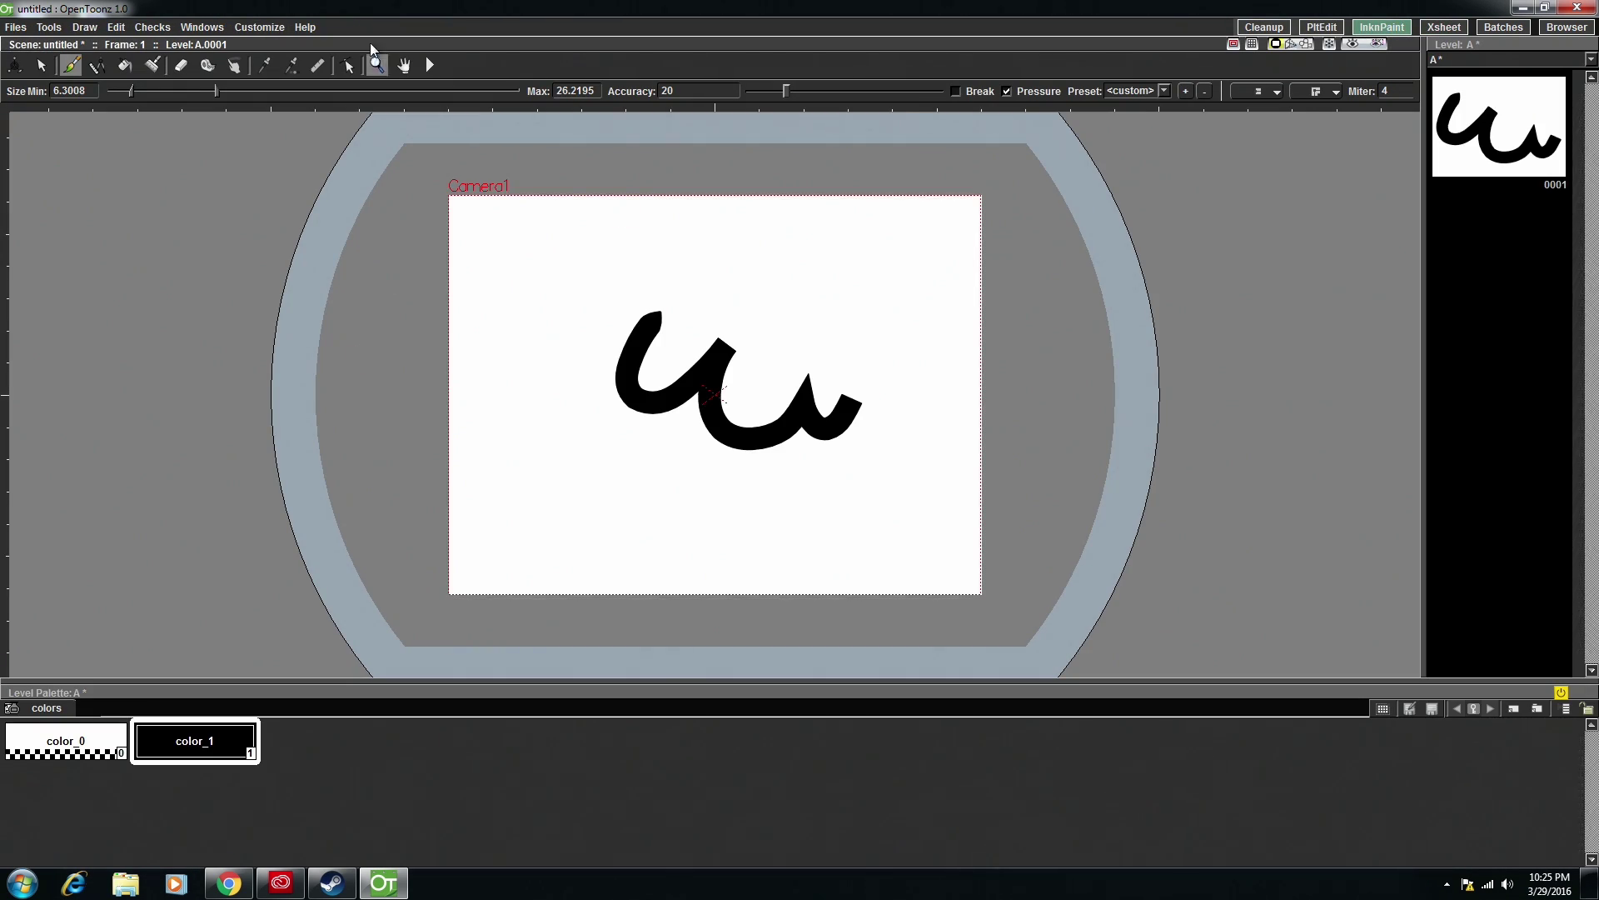
click(201, 28)
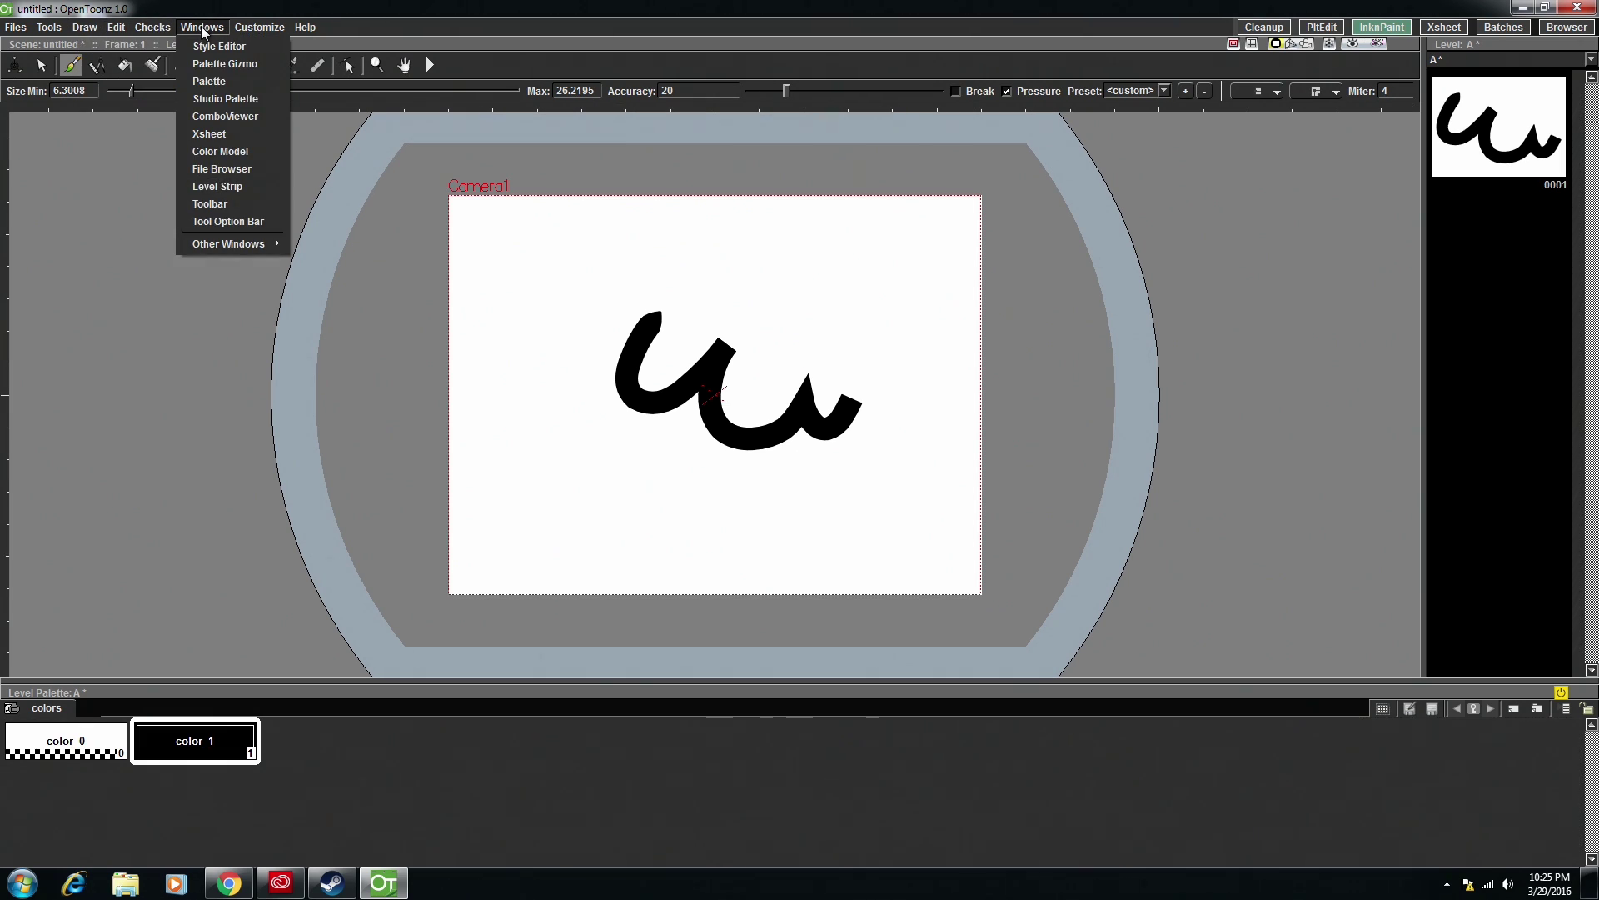
click(209, 134)
drag(807, 329, 476, 685)
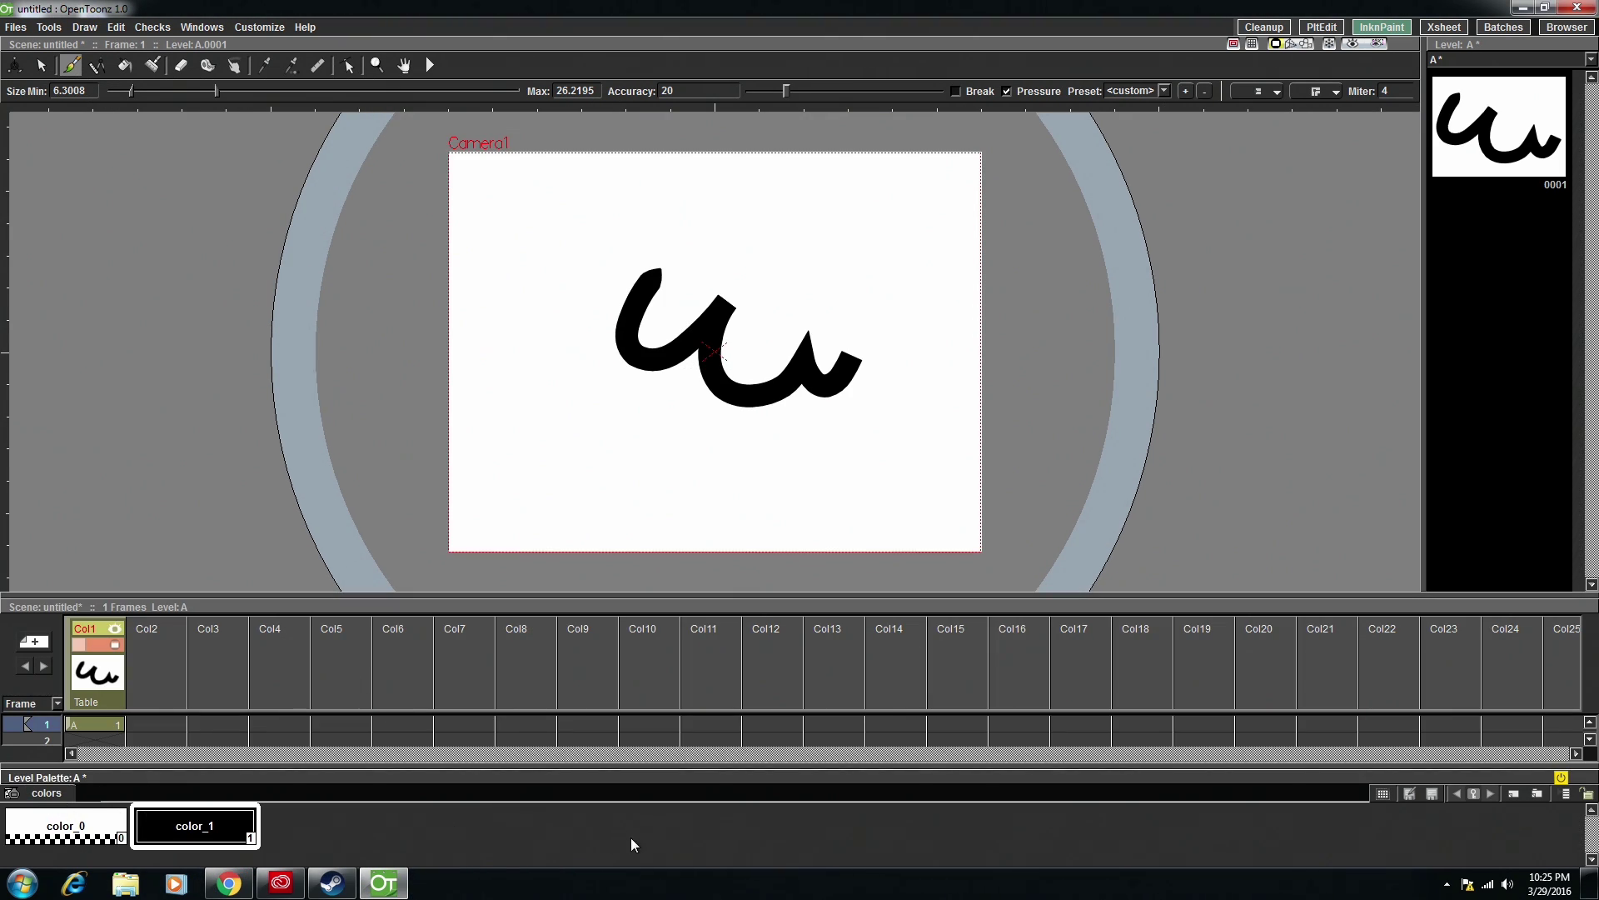
drag(340, 597, 348, 500)
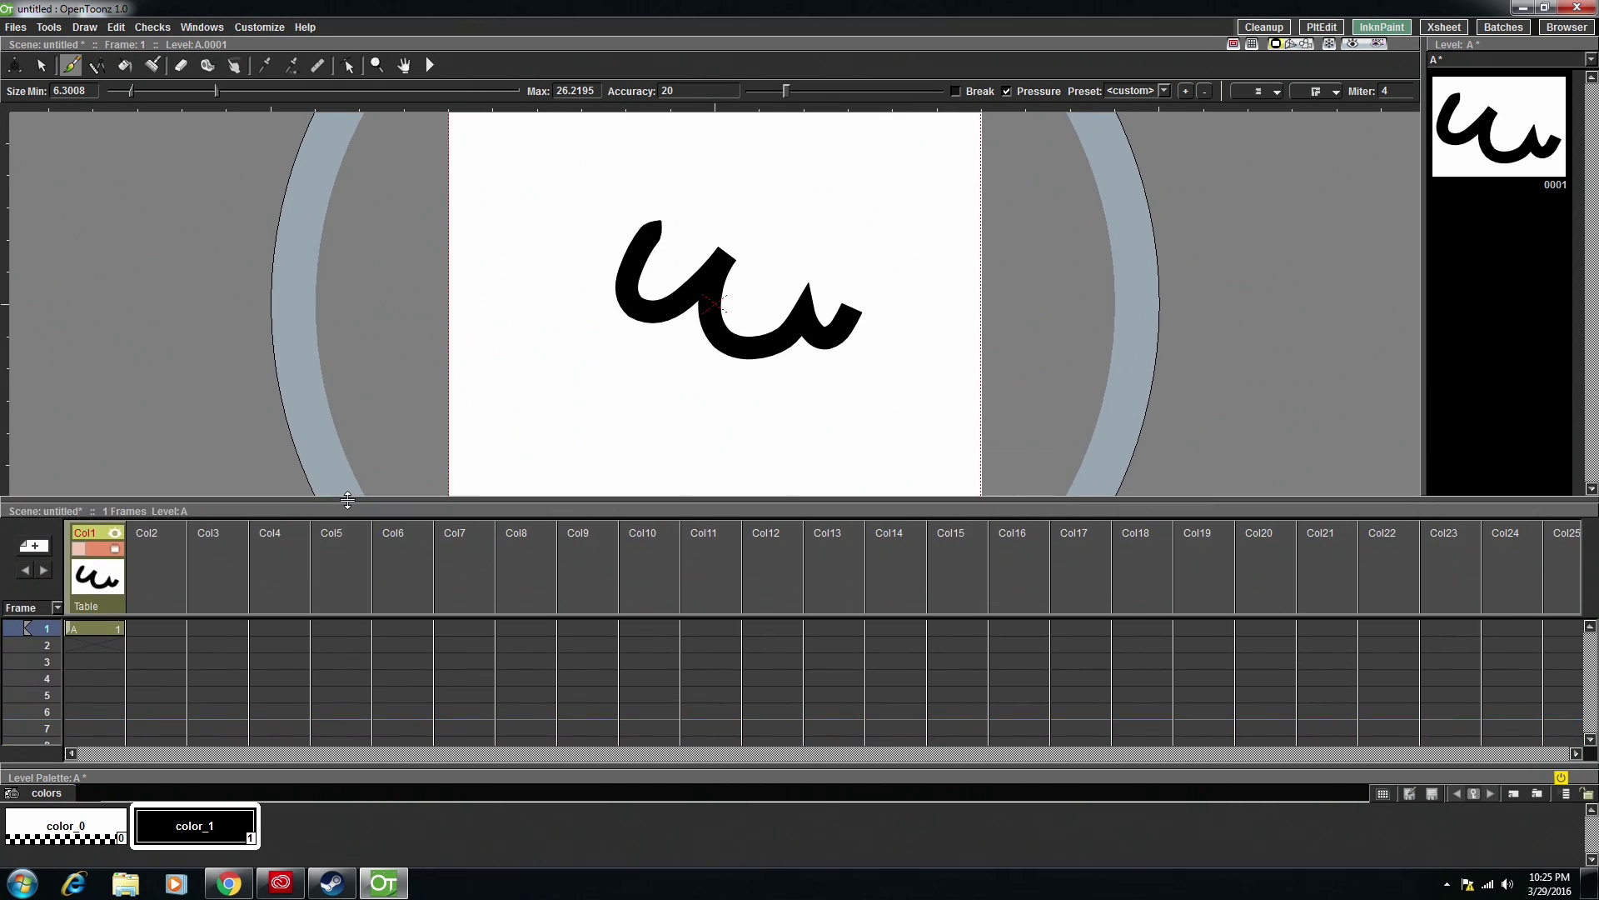
- Draw a second, wider wavy brush stroke on frame 2 of Col1
click(91, 646)
click(93, 629)
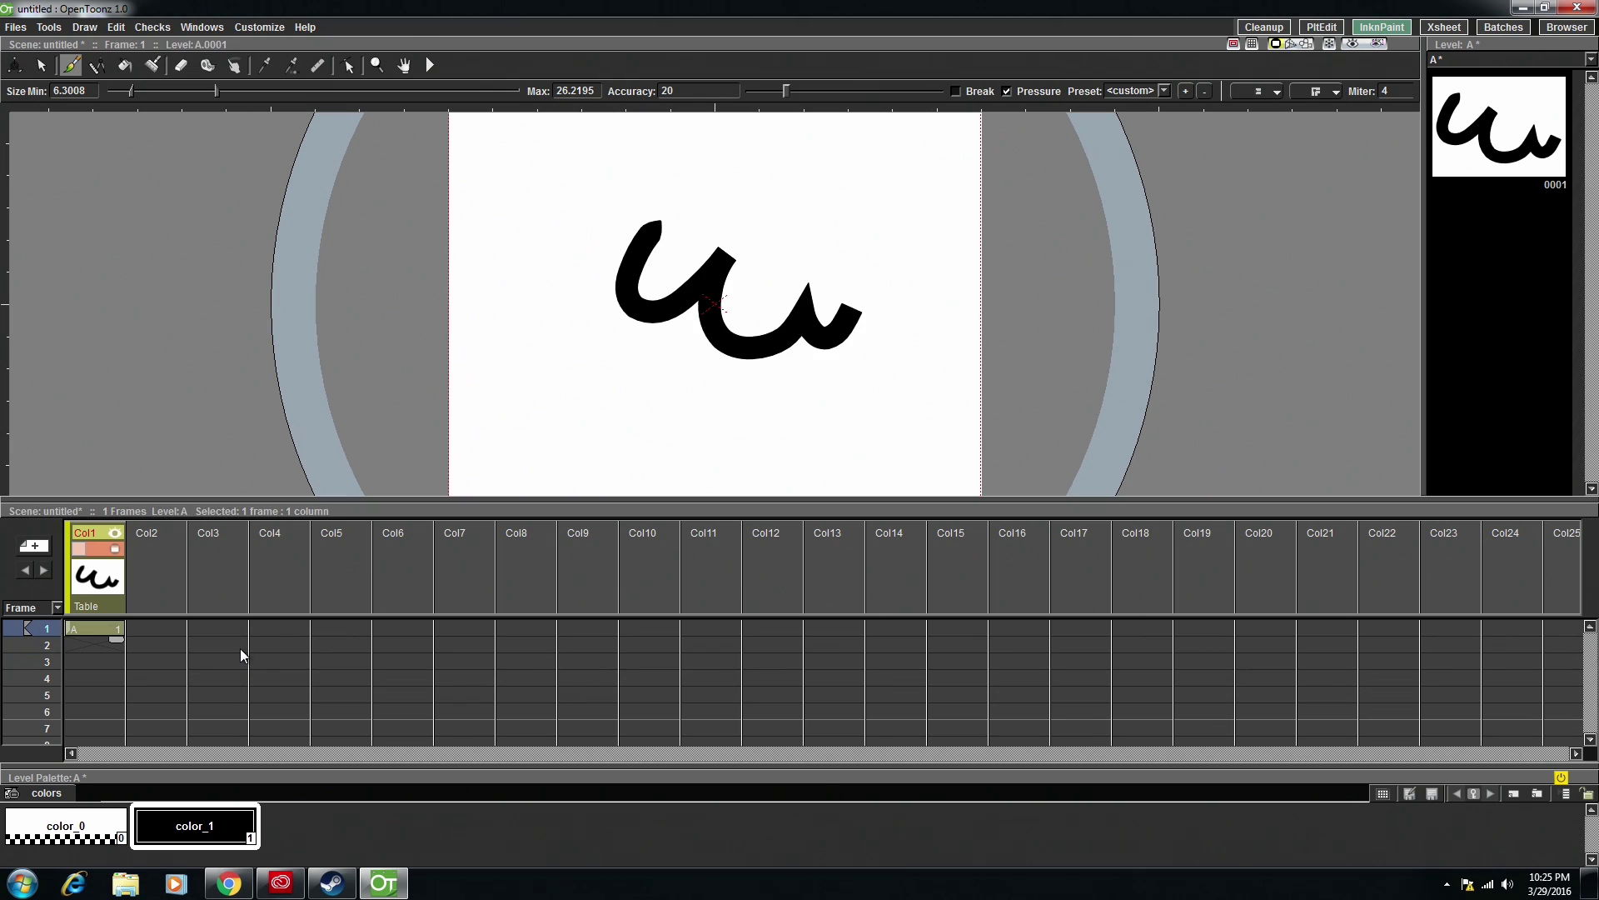
click(239, 677)
key(Up)
key(Up)
key(Up)
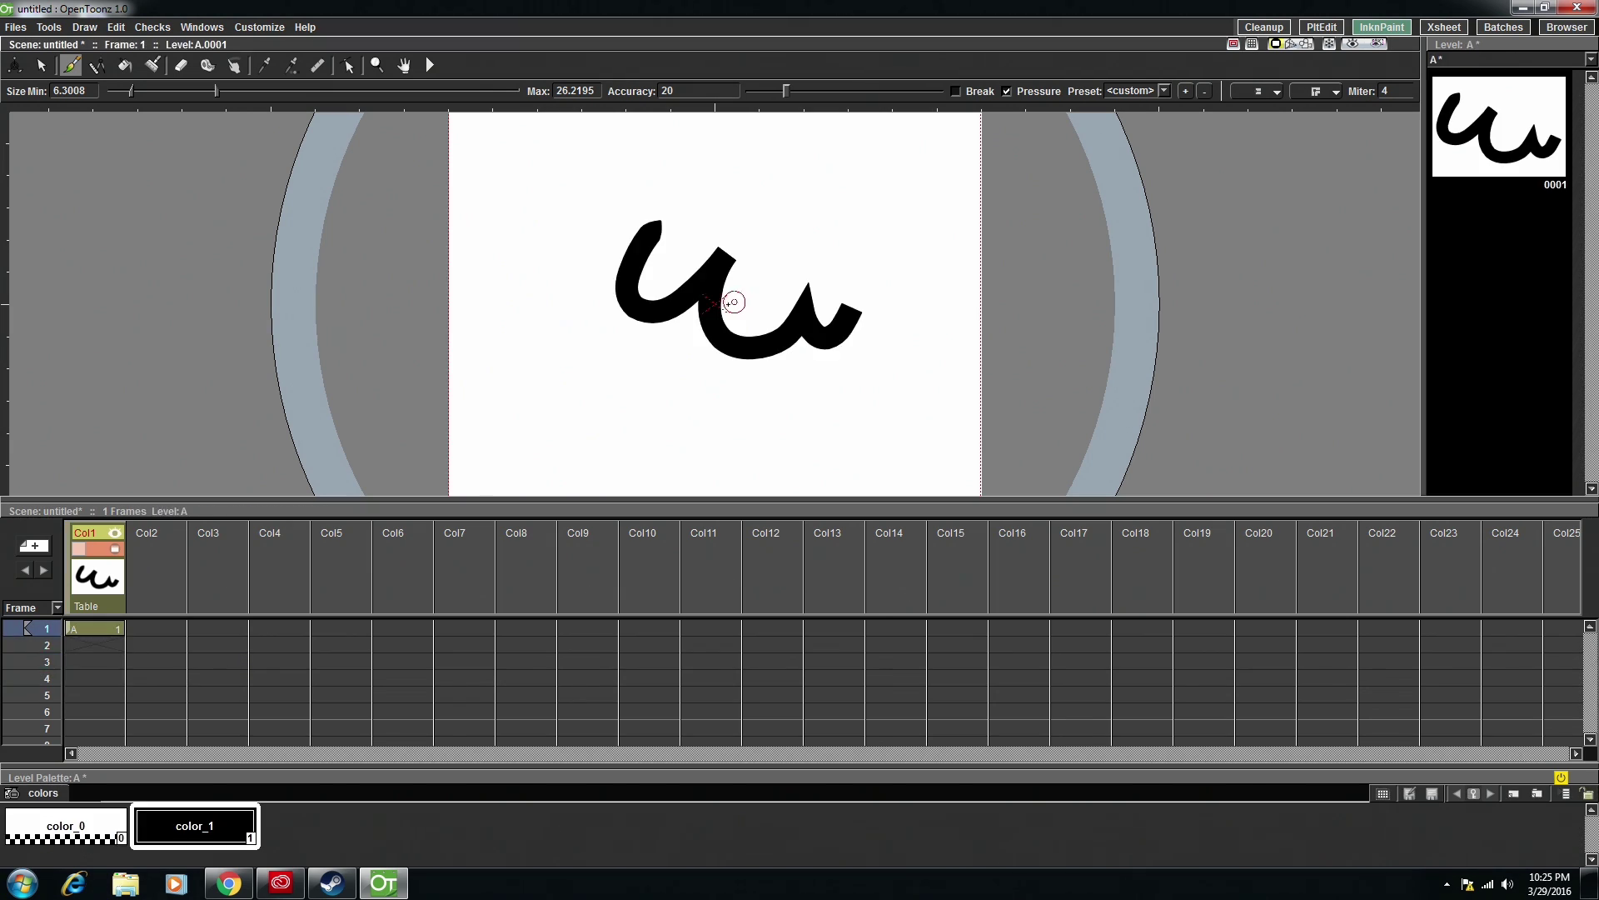
key(Down)
key(Up)
key(Down)
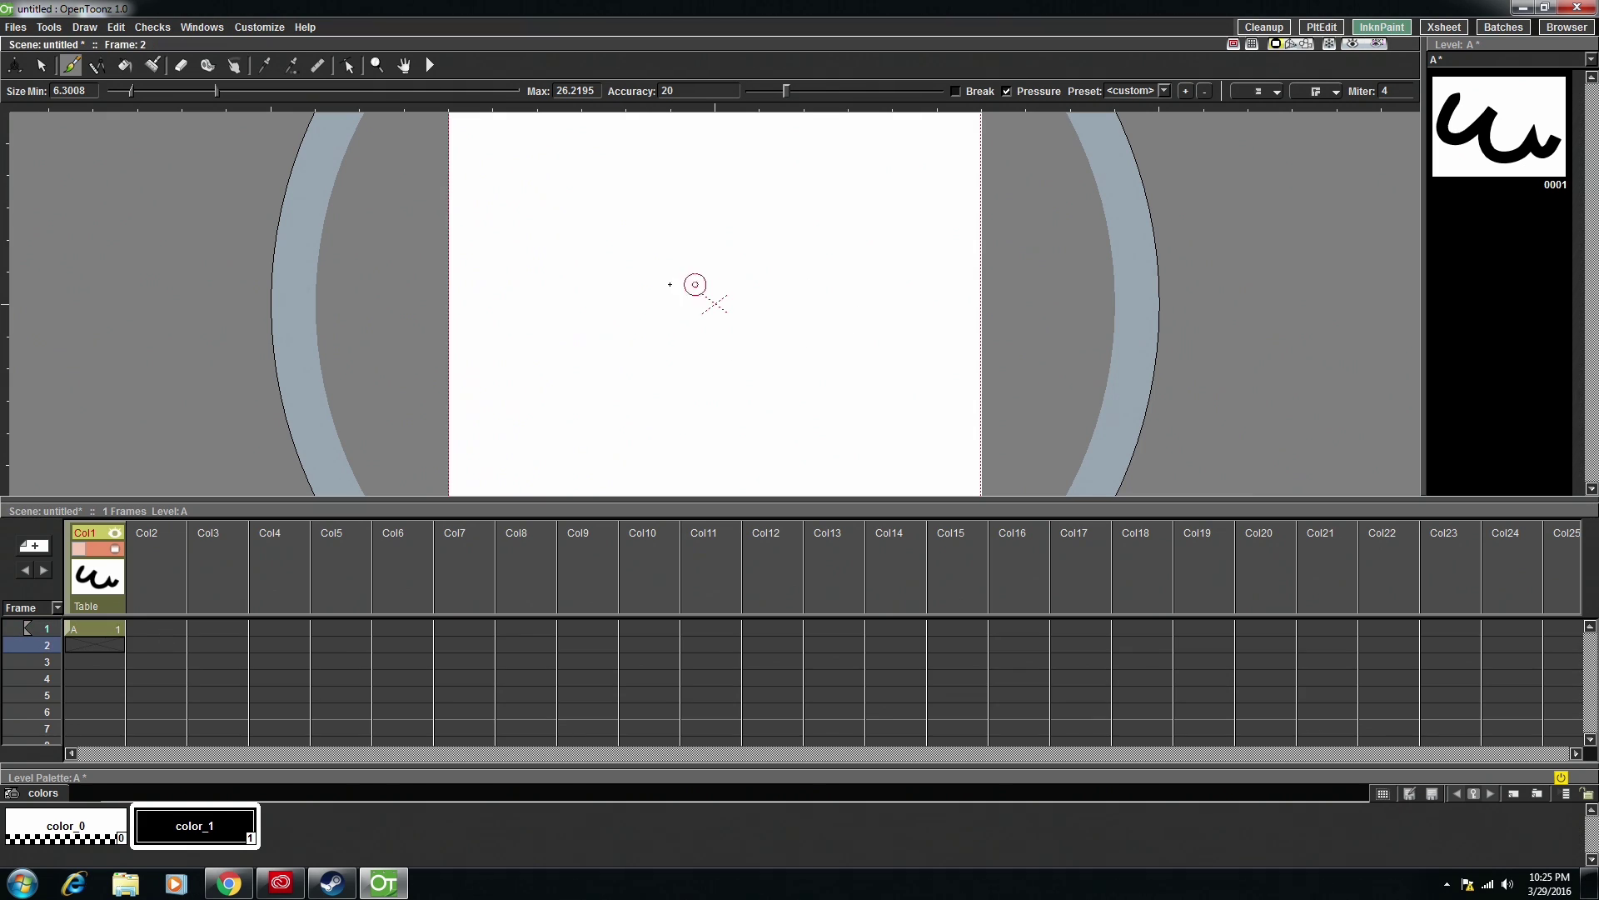
mouse_move(622, 242)
mouse_down()
mouse_move(676, 362)
mouse_move(723, 350)
mouse_move(785, 394)
mouse_move(916, 337)
mouse_up()
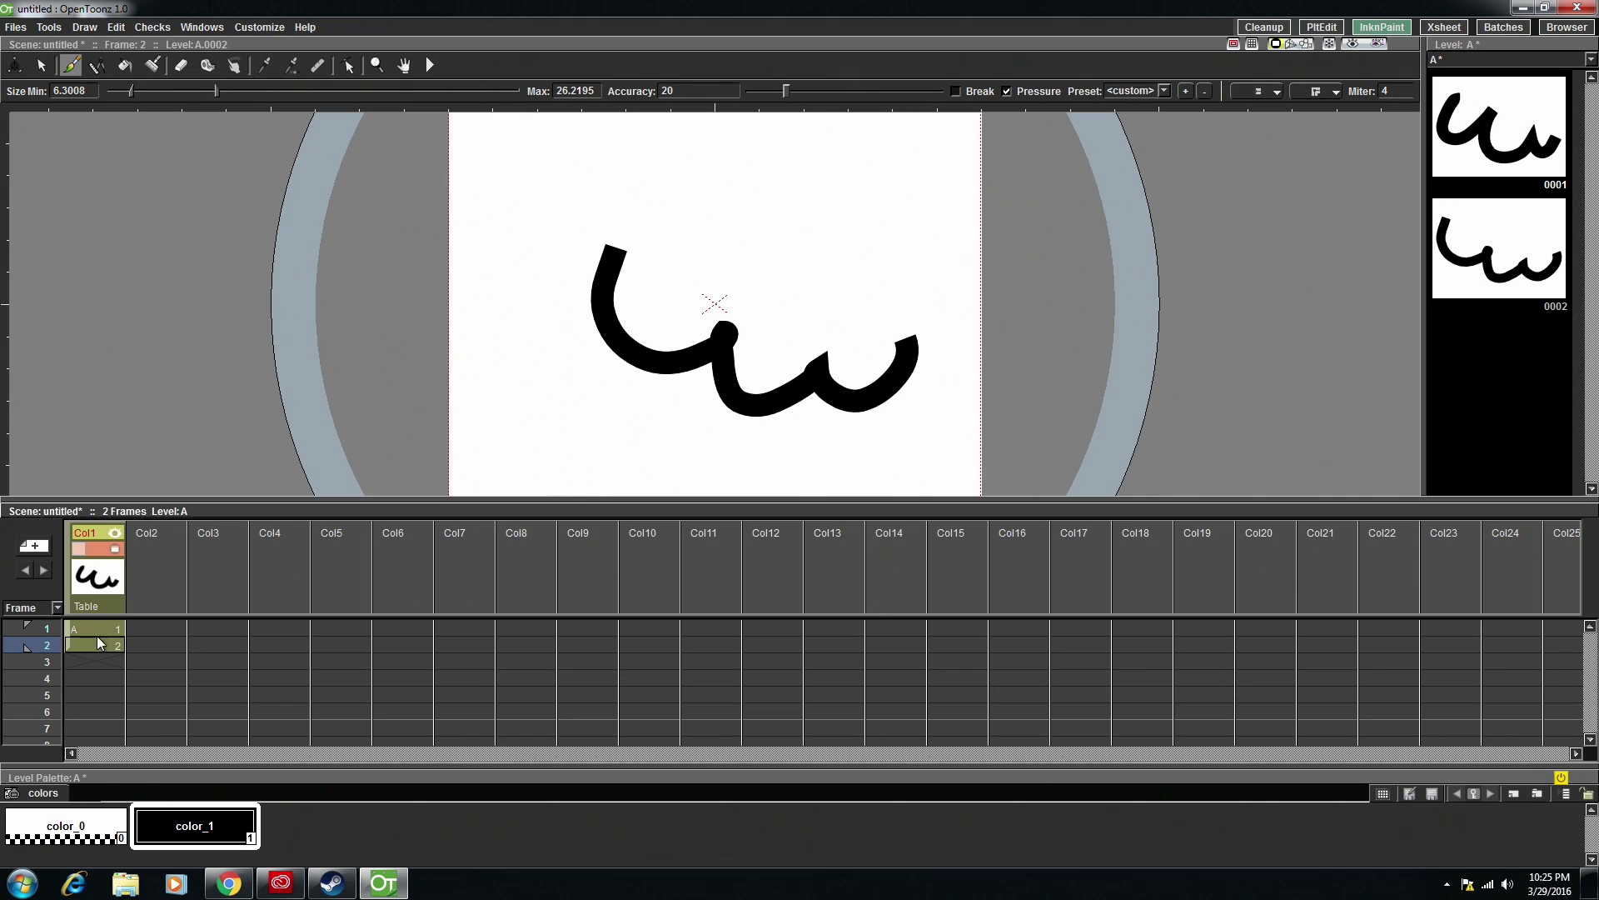
- Flip back and forth between frames 1 and 2 to compare the two drawings
key(p)
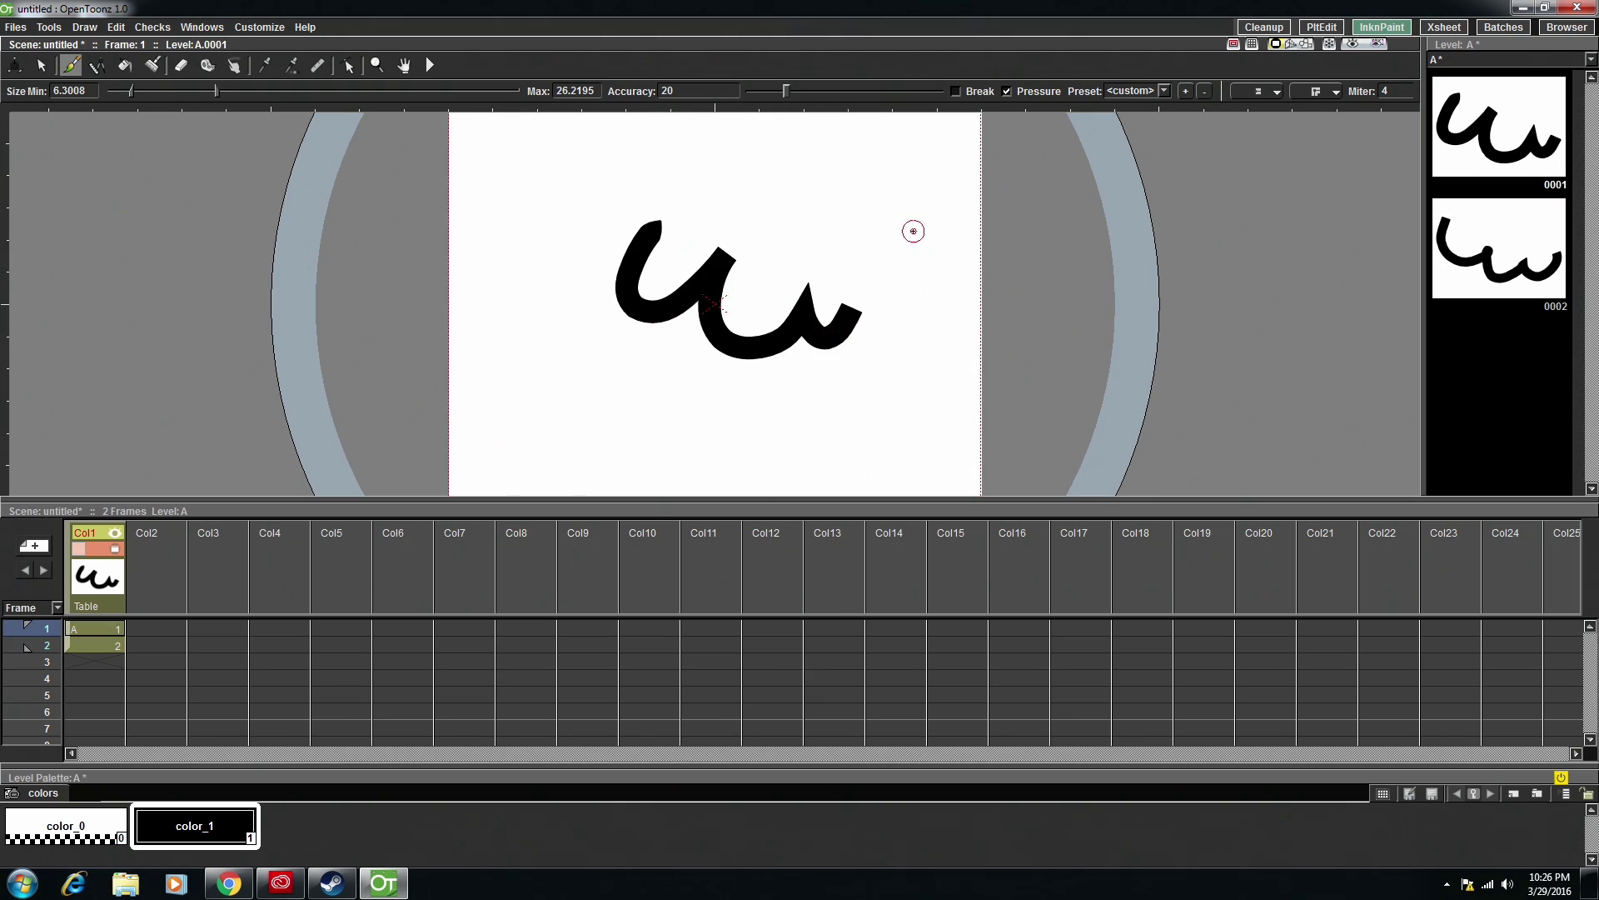
key(period)
key(comma)
key(period)
key(comma)
key(period)
key(comma)
key(period)
key(comma)
key(period)
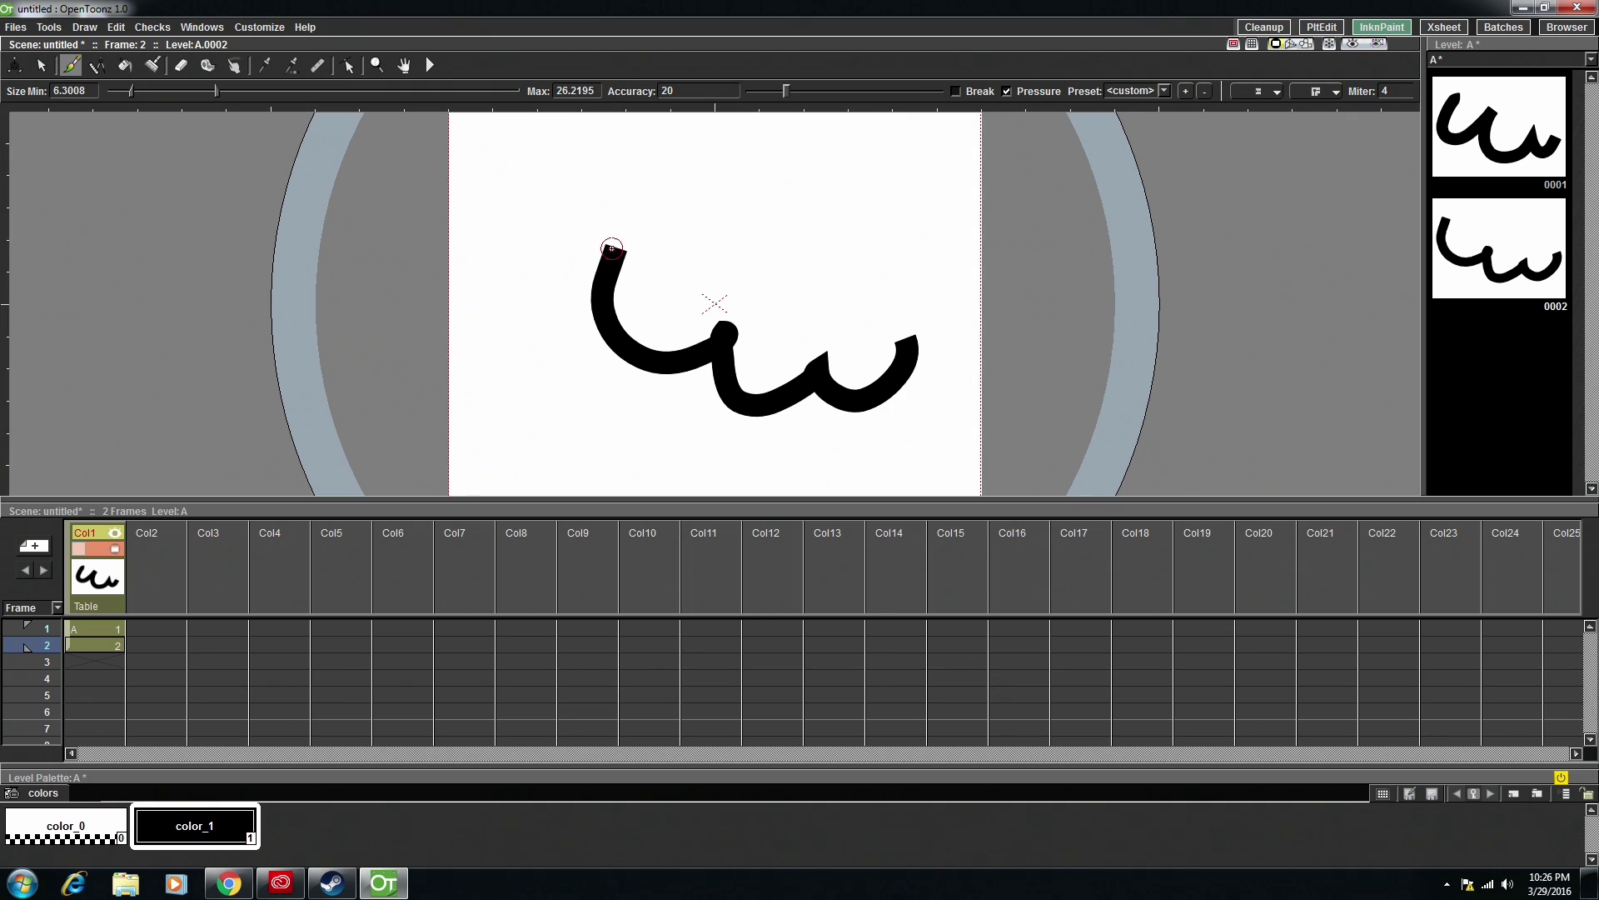
key(comma)
key(period)
key(comma)
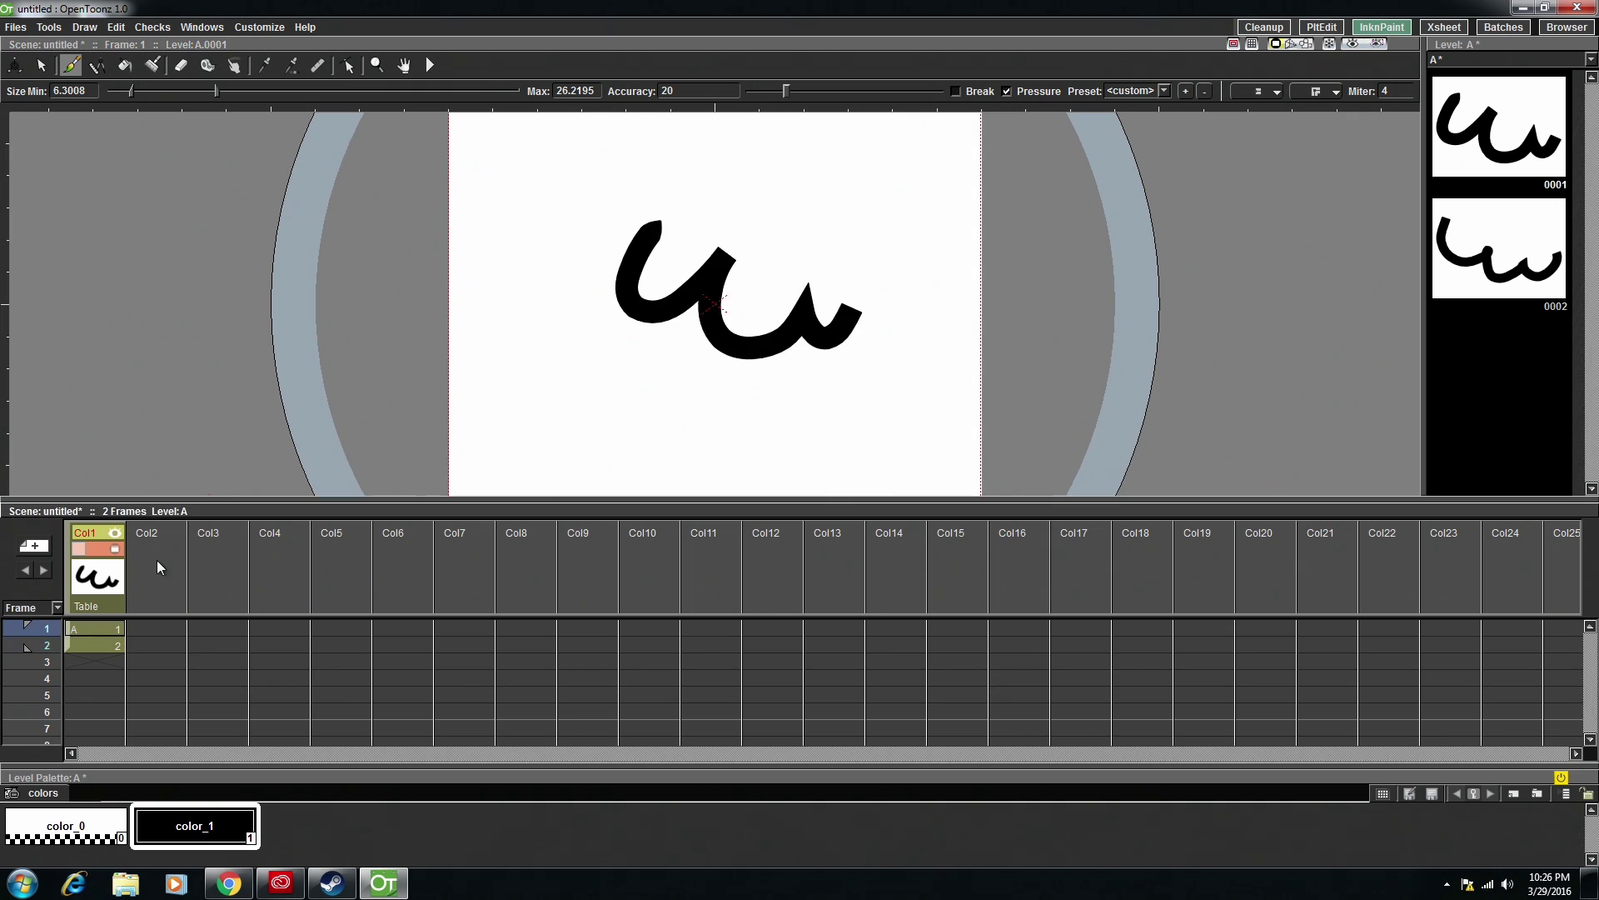
key(period)
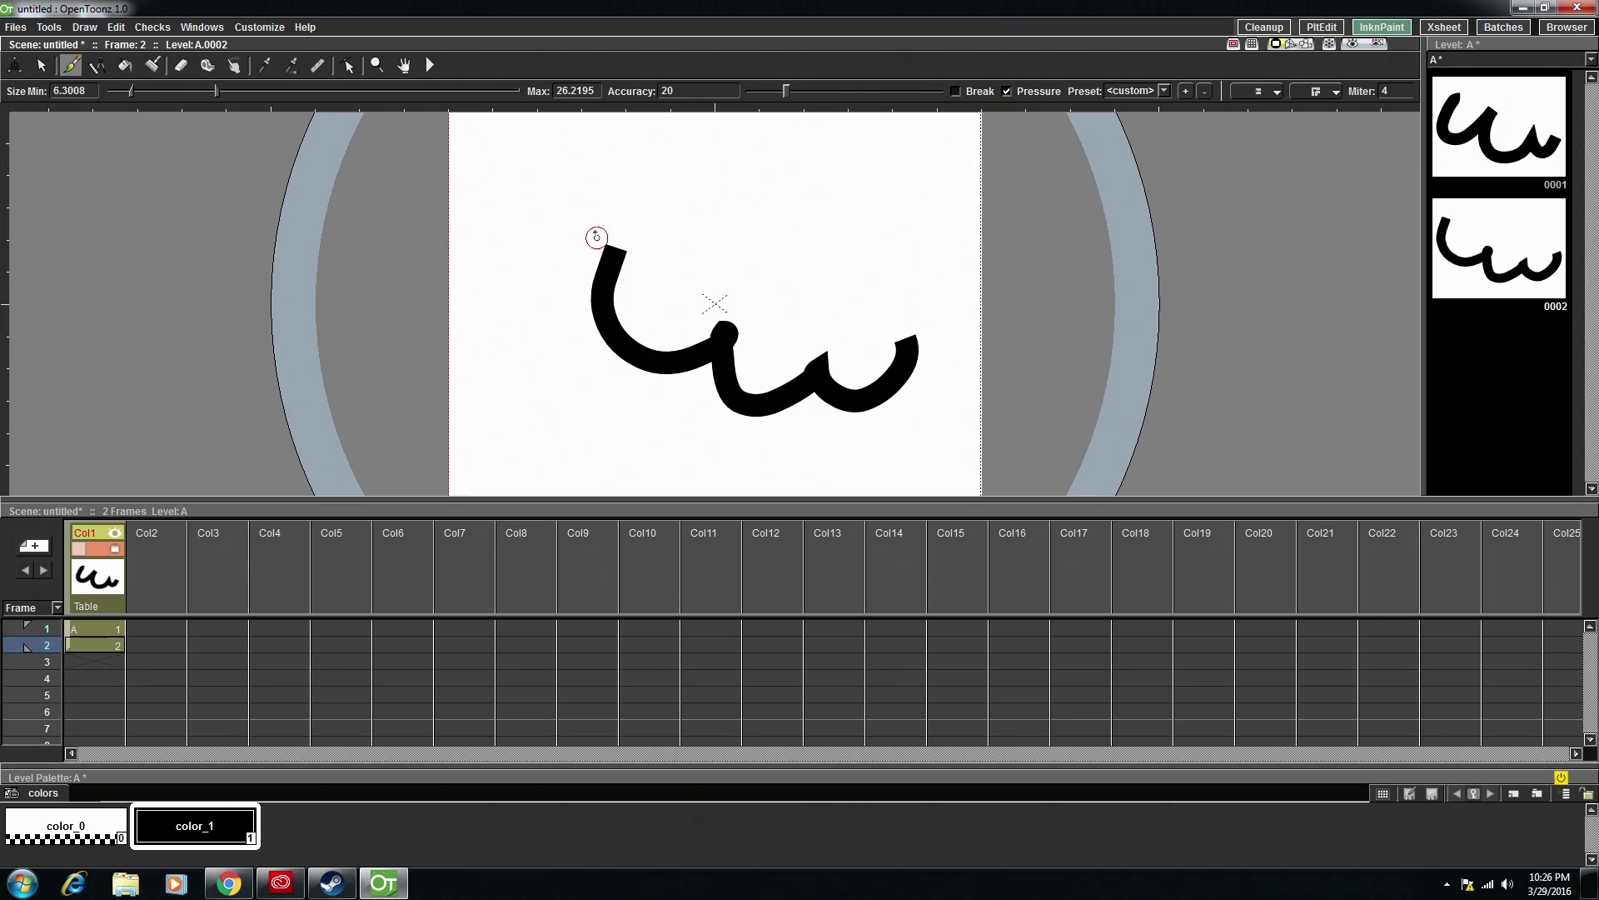
- Open the shortcut configuration and review the shortcuts assigned to the Fill and Edit commands
click(262, 30)
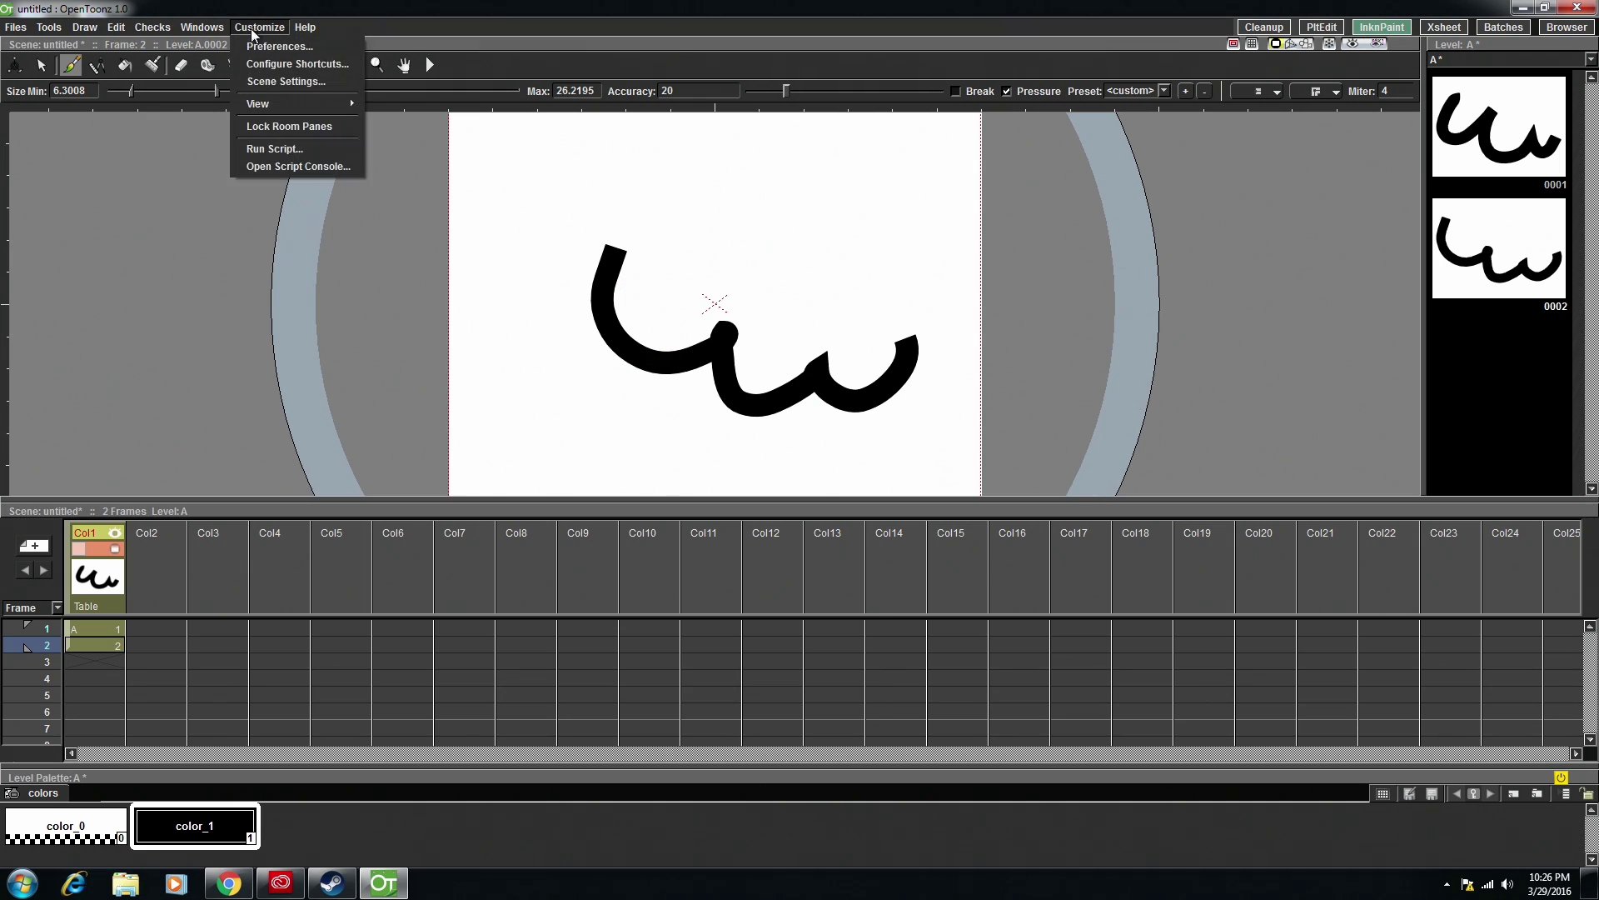
click(245, 25)
click(246, 24)
click(265, 63)
click(700, 358)
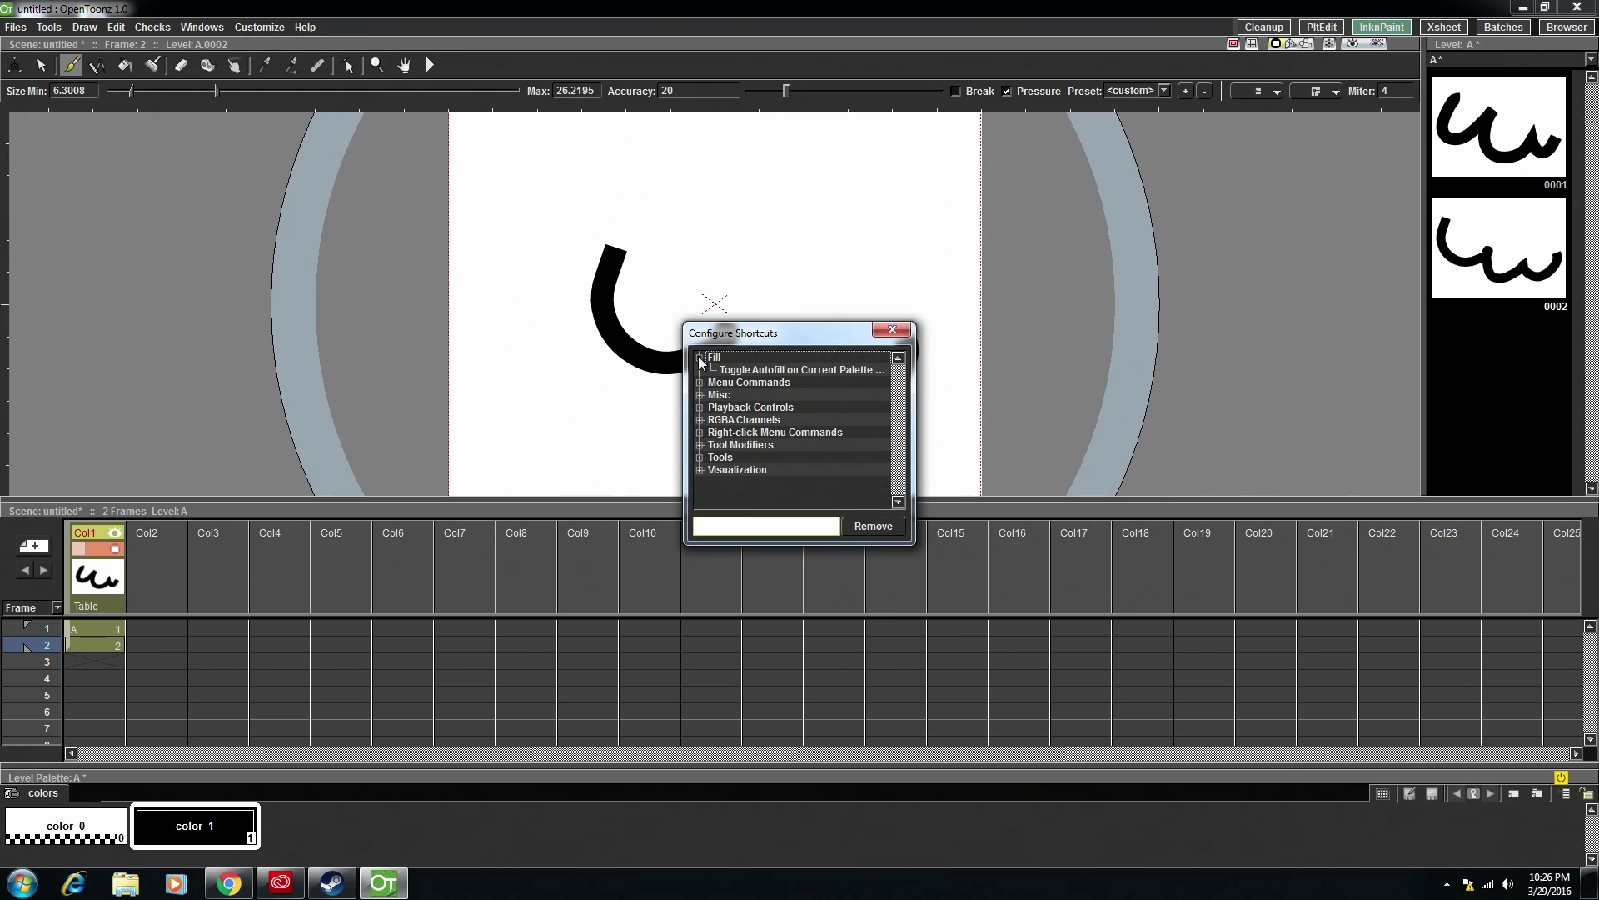
click(699, 380)
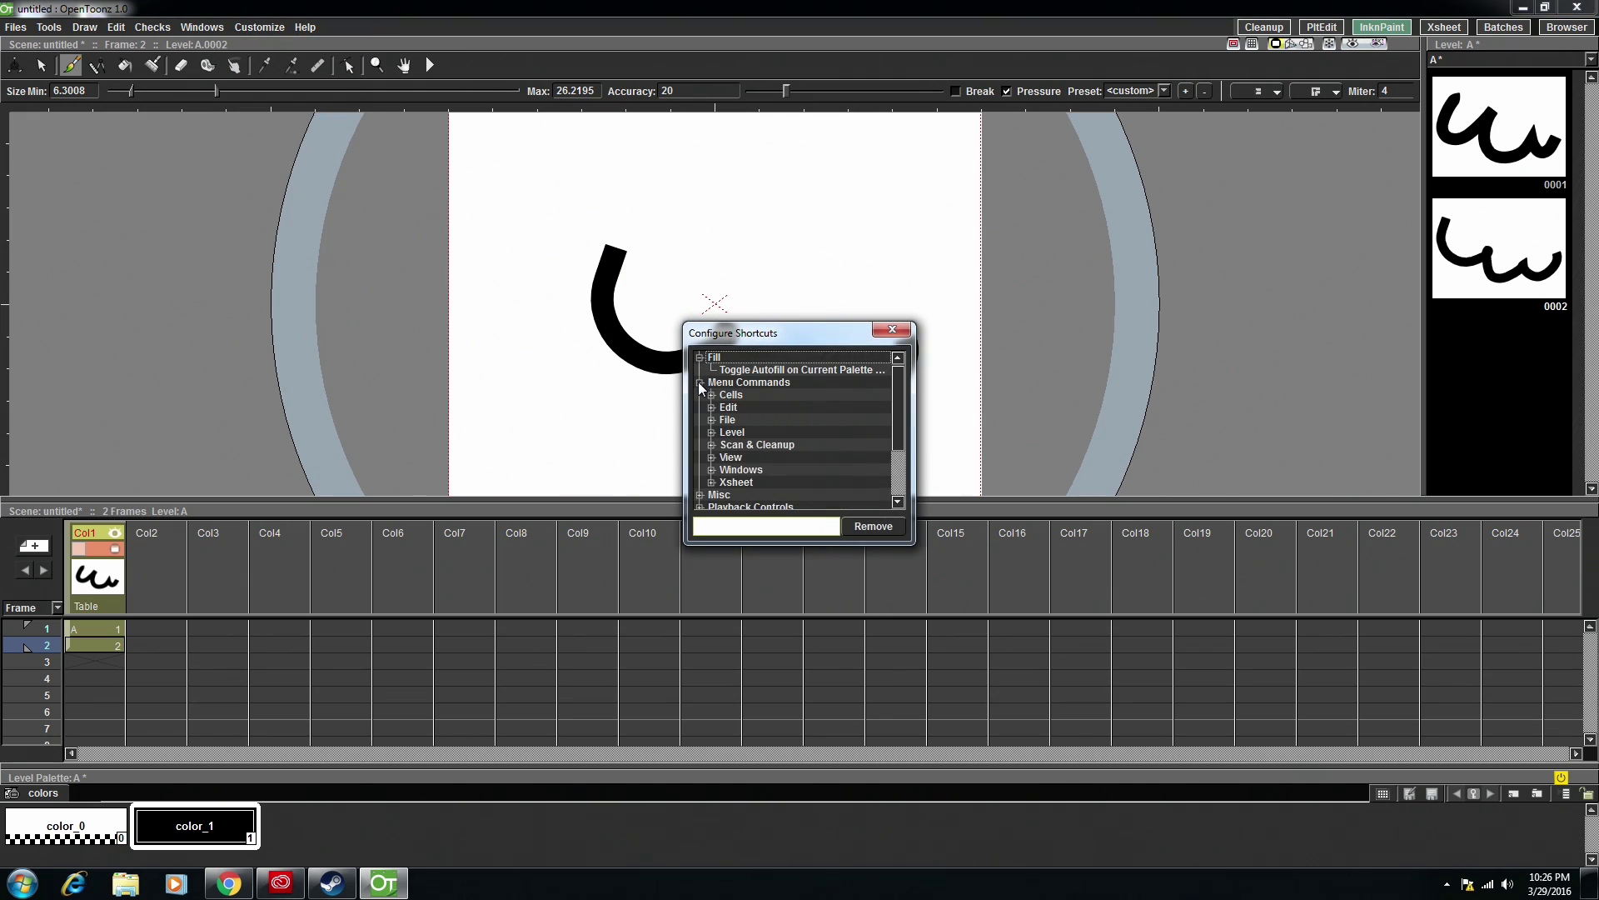
click(699, 380)
click(699, 380)
click(711, 407)
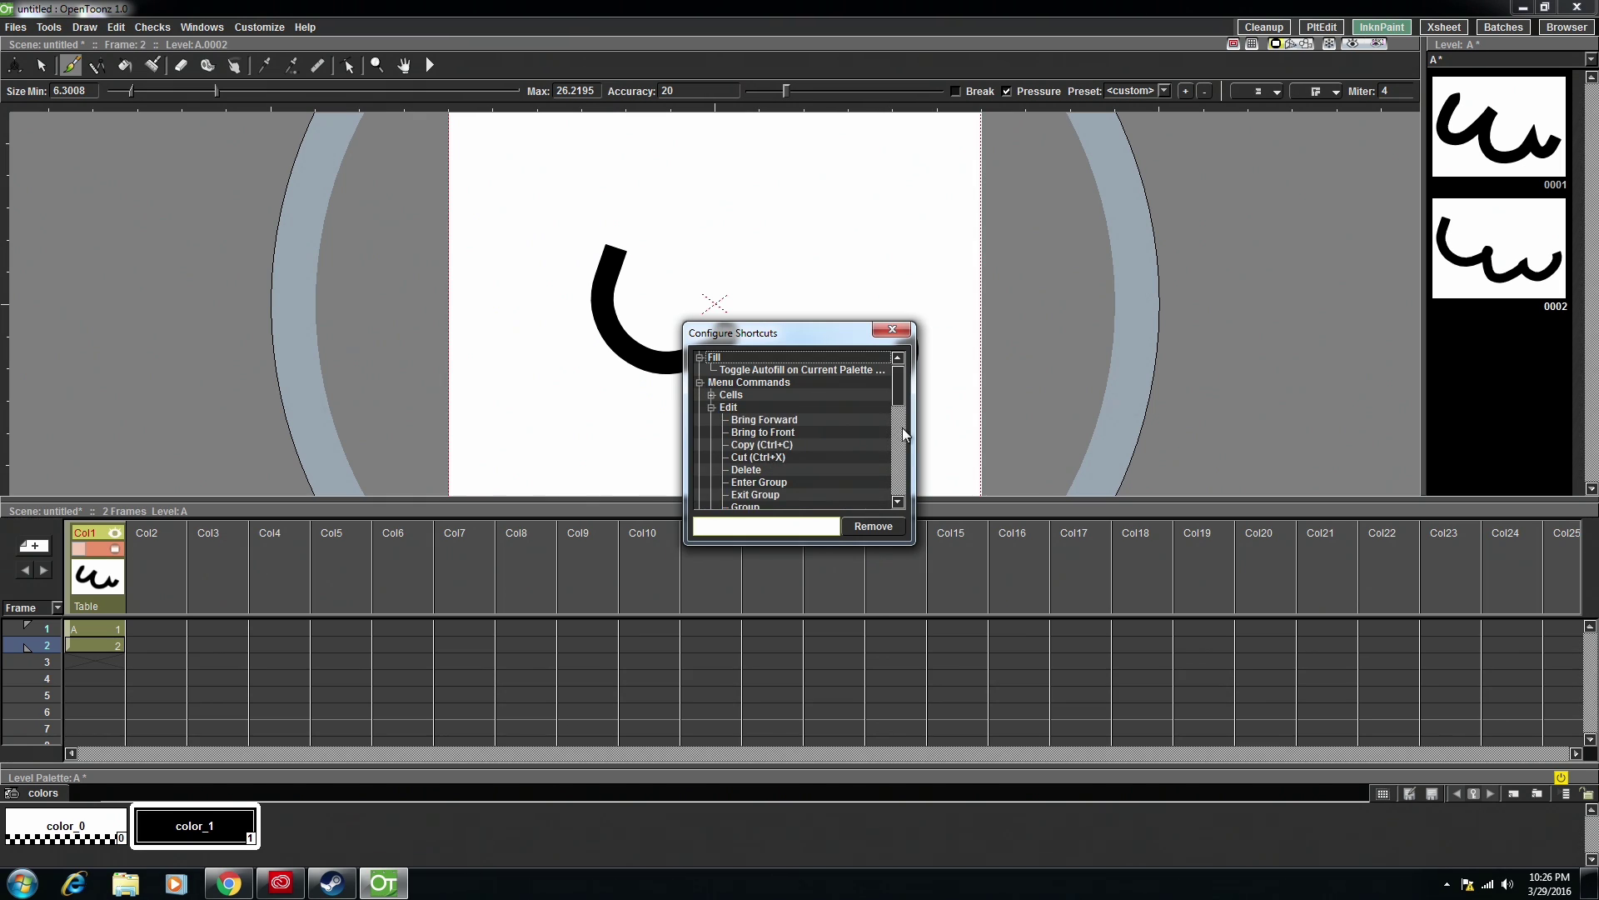
drag(896, 393, 900, 445)
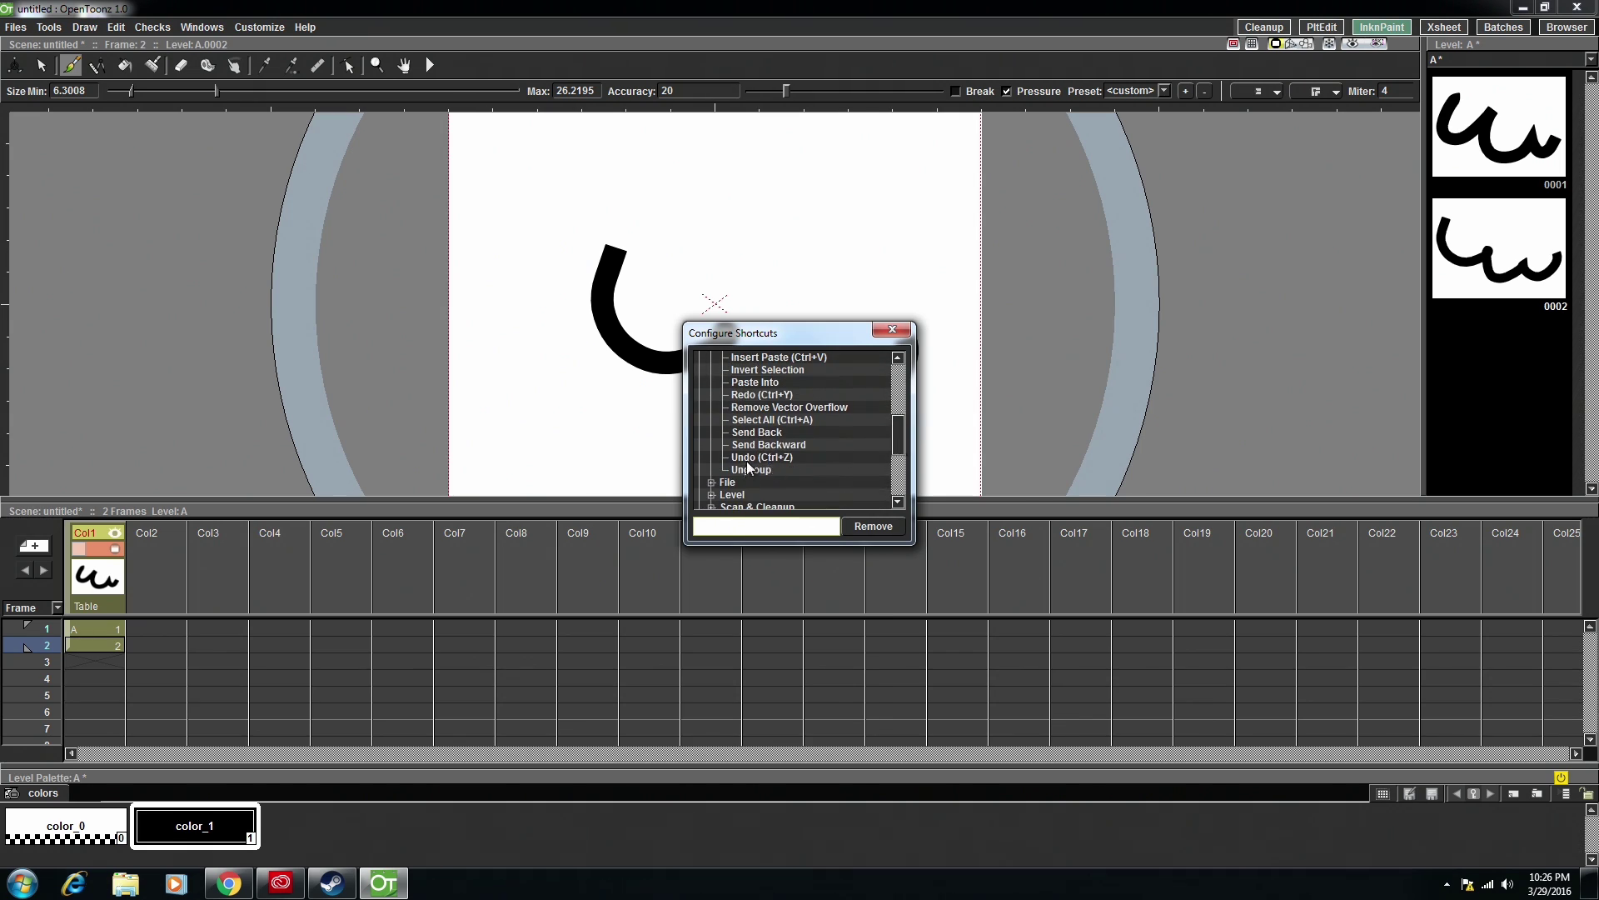
drag(898, 430, 894, 368)
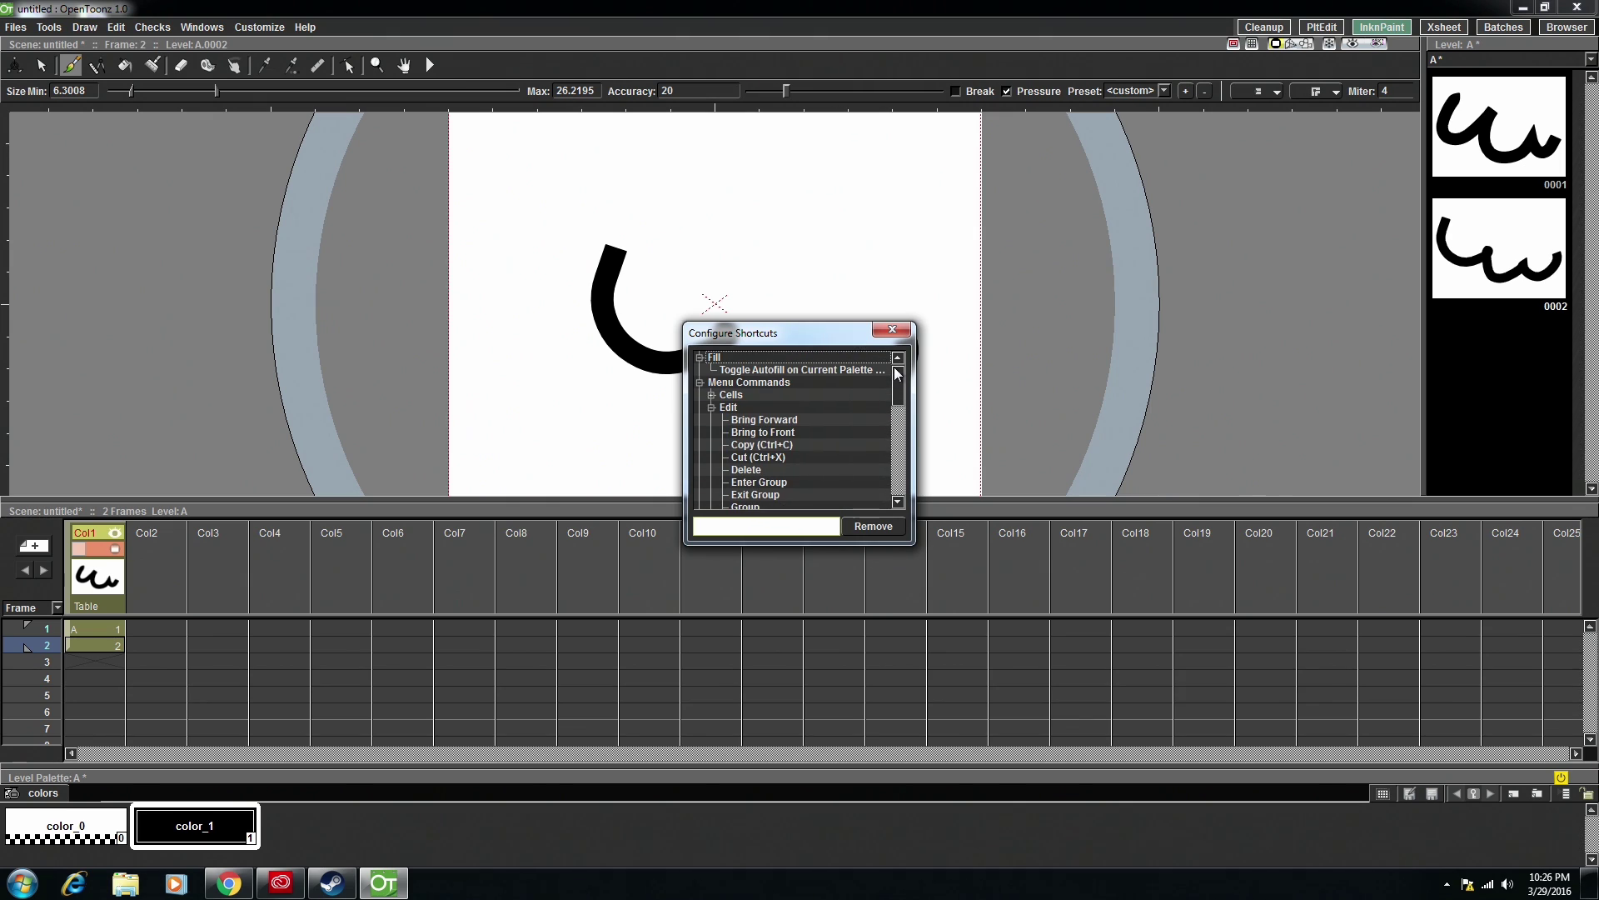
click(711, 407)
click(699, 382)
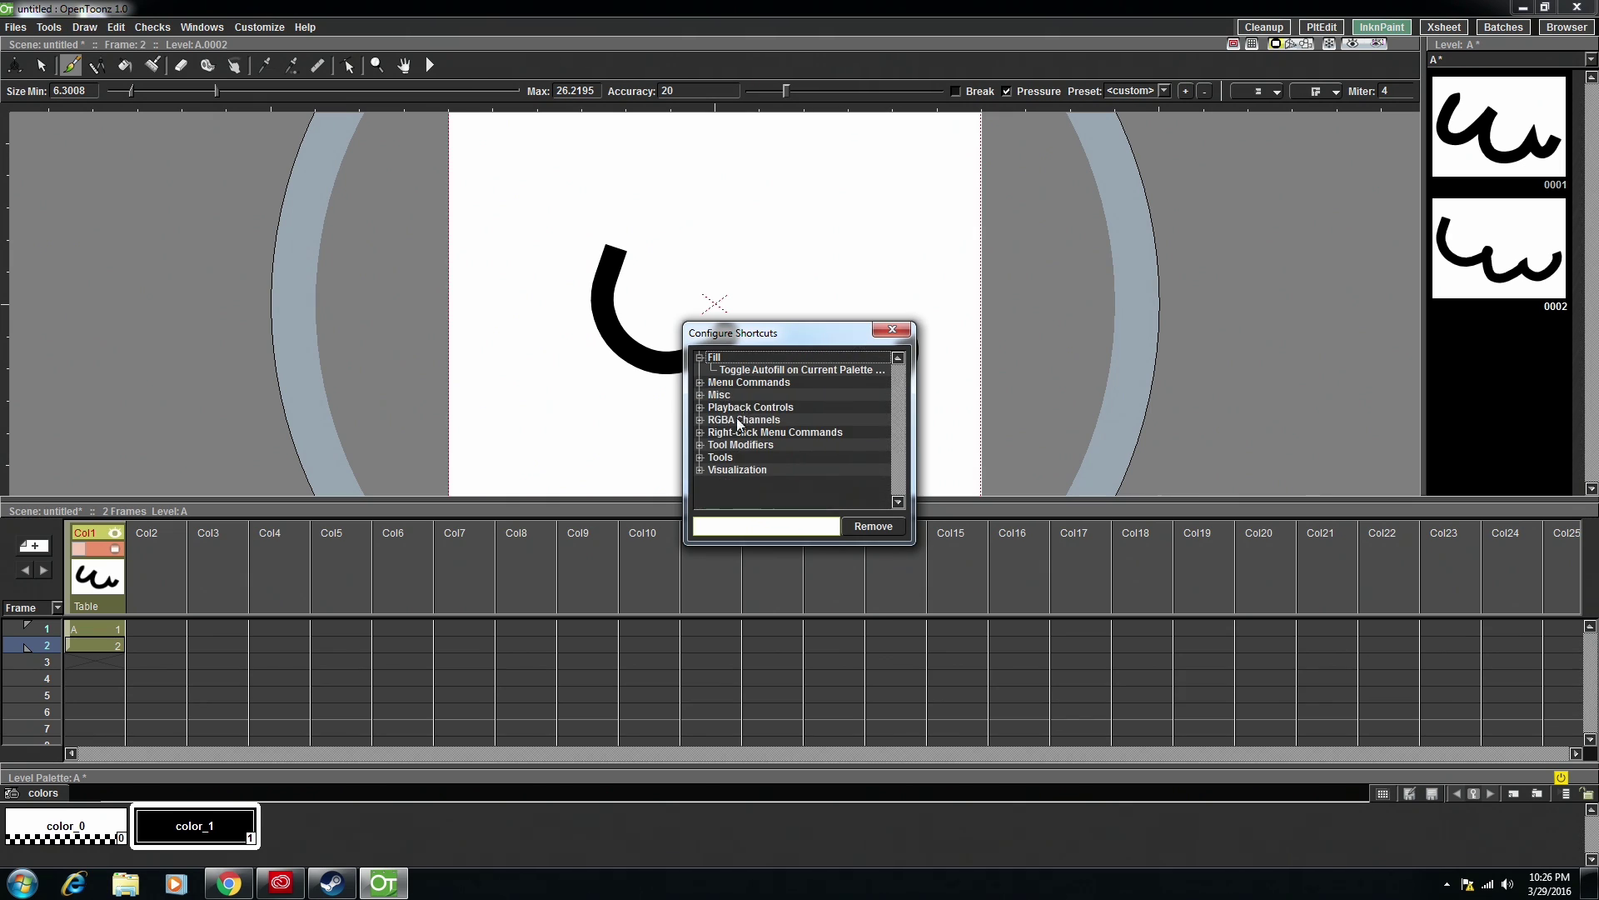
- Assign Return as the shortcut for the Play command under Playback Controls
click(698, 407)
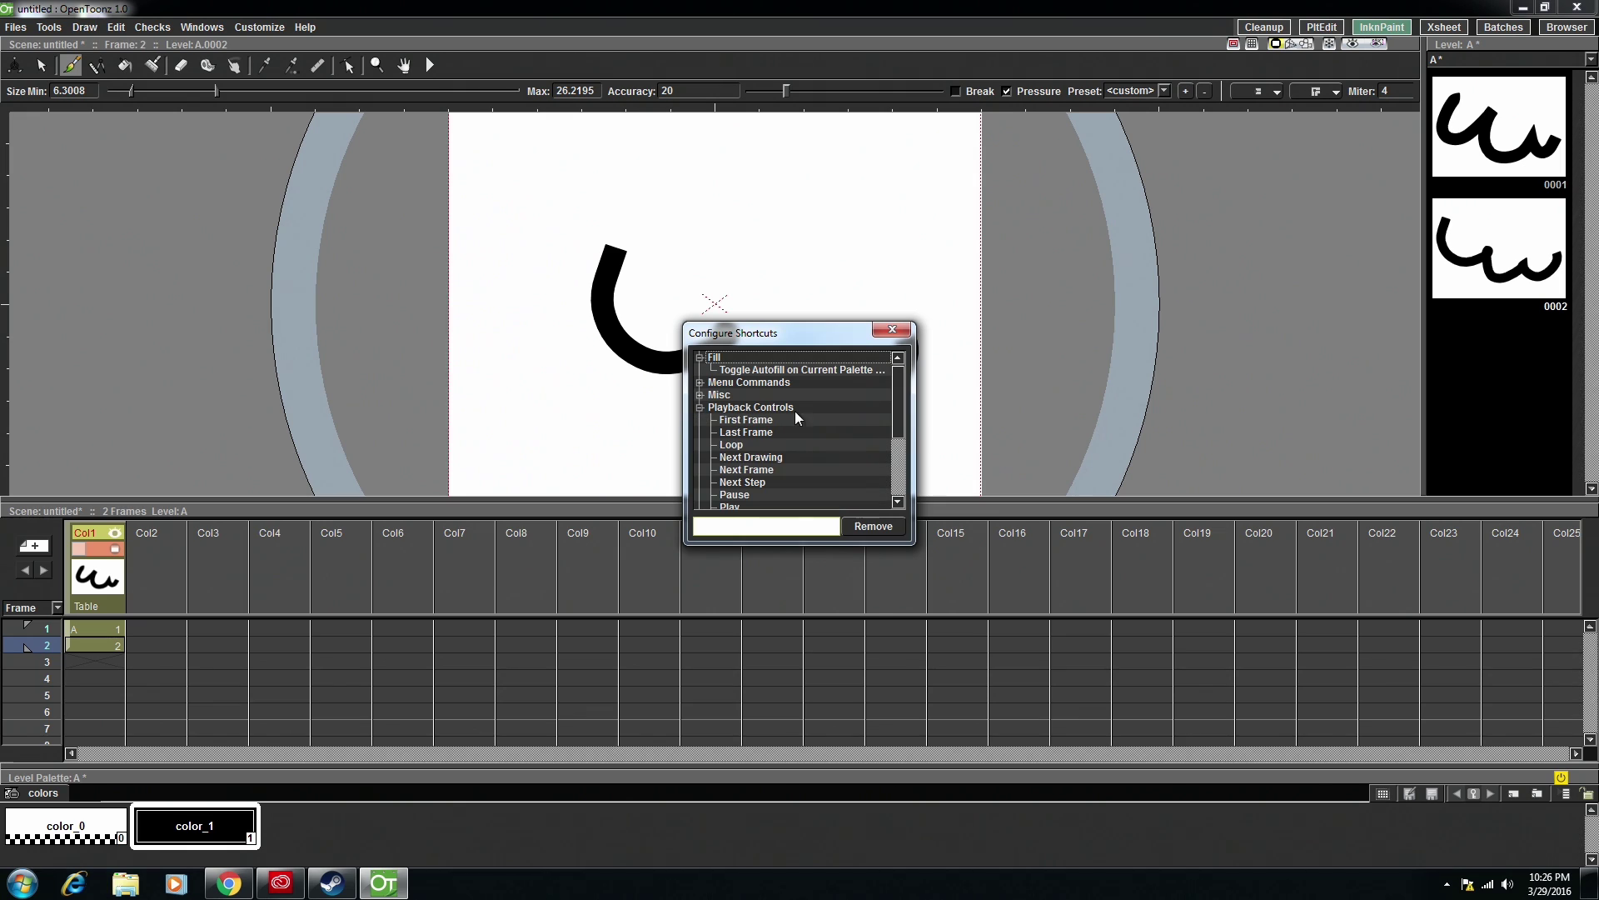
scroll(812, 440, down, 1)
scroll(811, 439, down, 1)
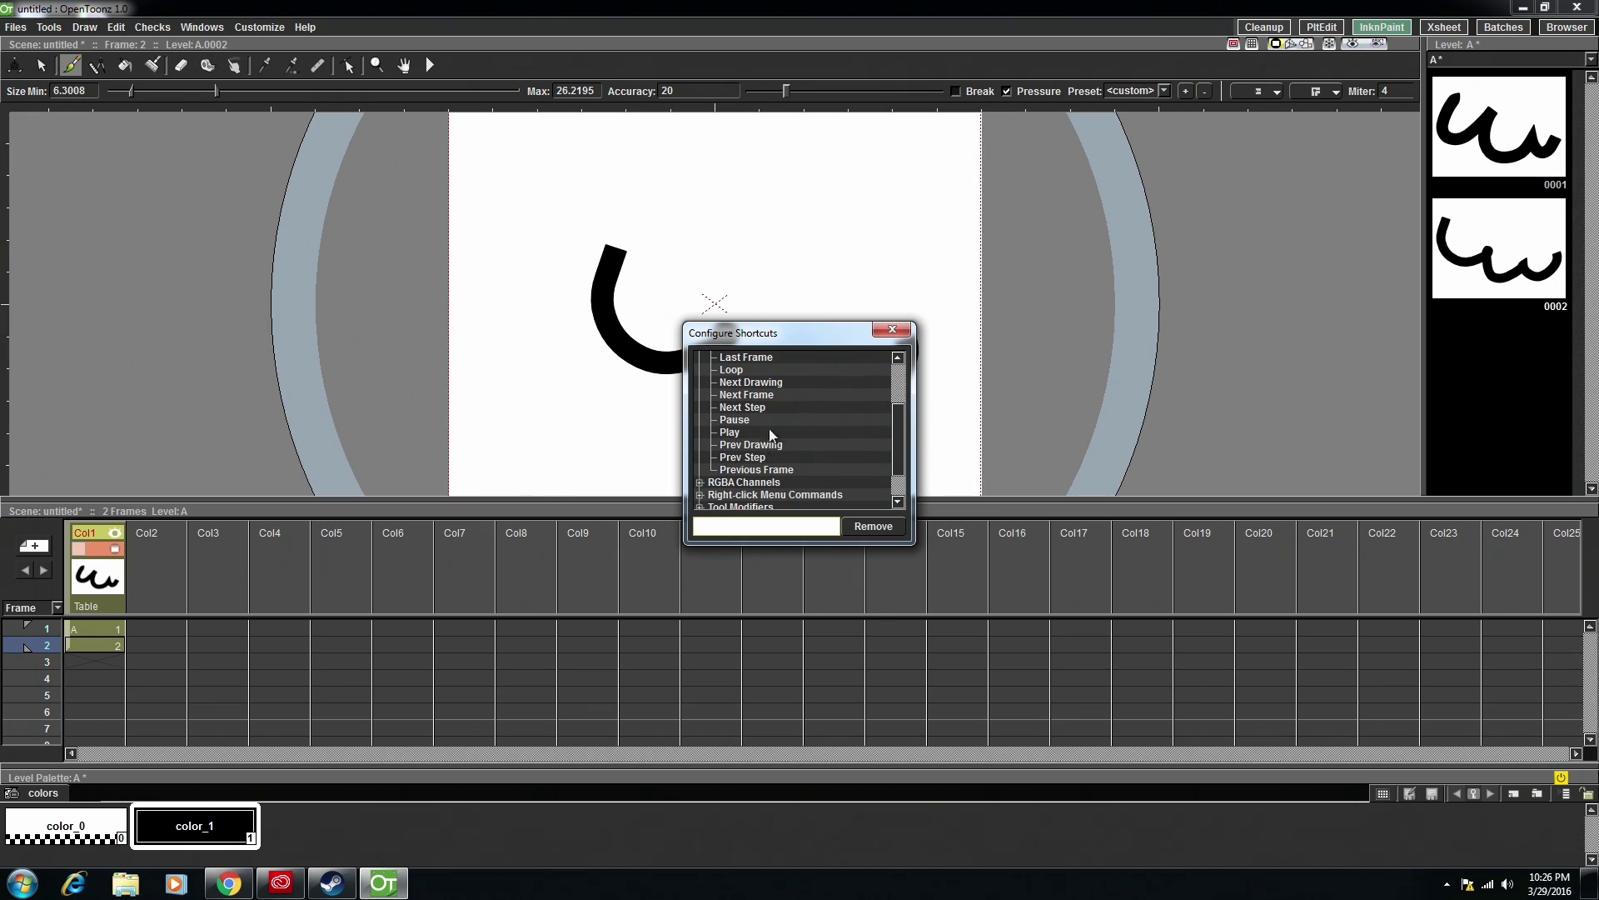
click(751, 433)
click(783, 532)
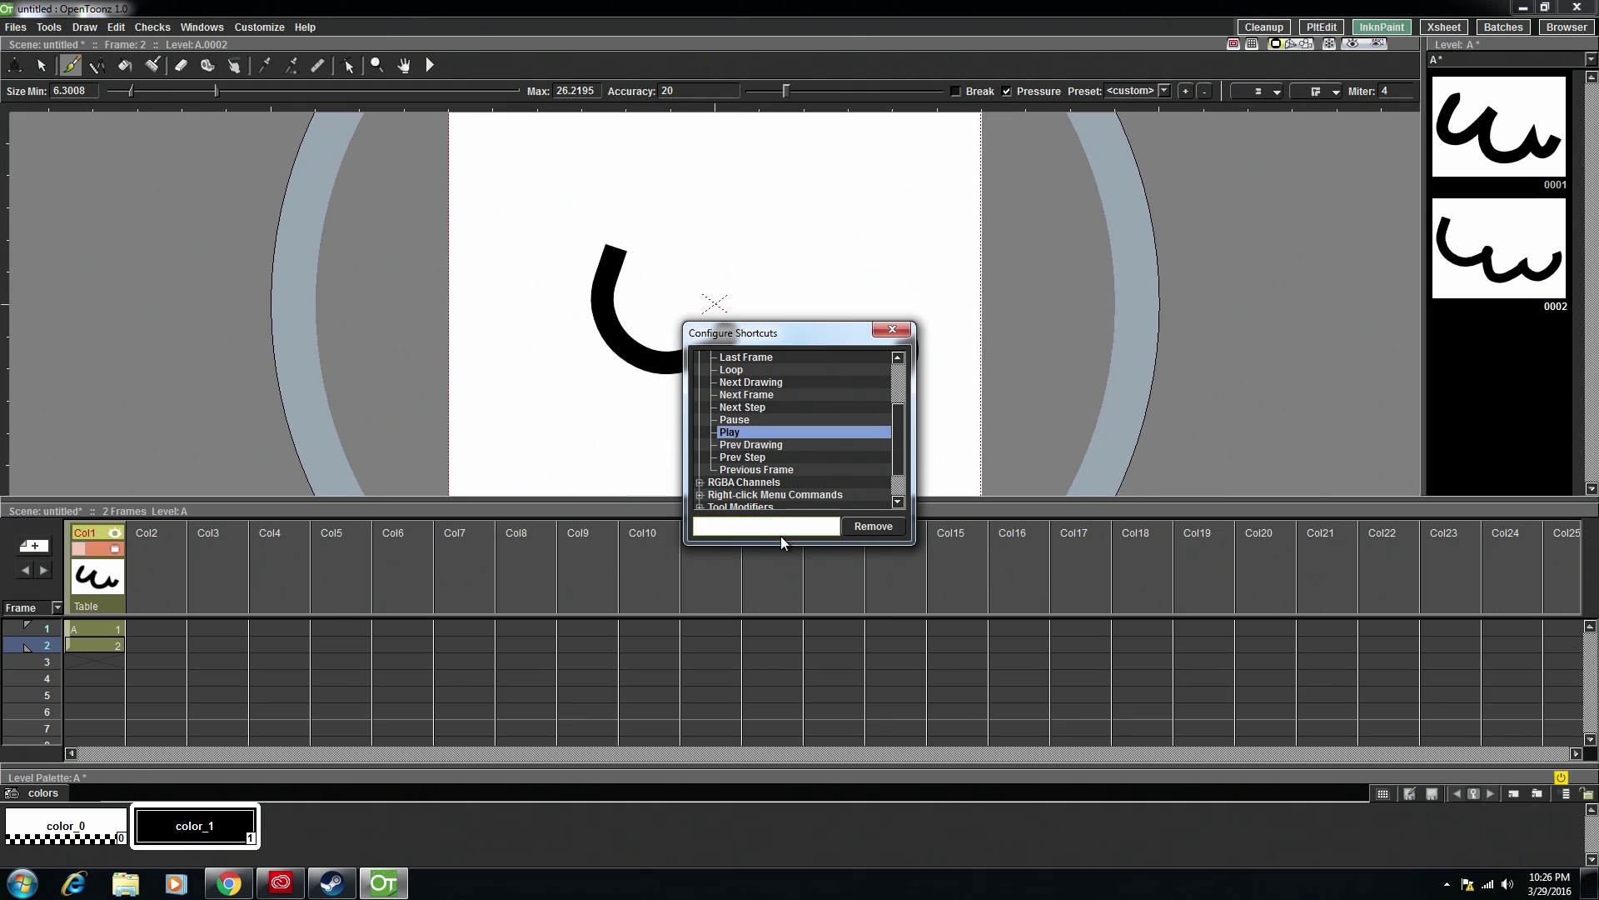
key(Return)
- Assign Space as the shortcut for the Hand Tool in the Tools category
scroll(852, 428, up, 2)
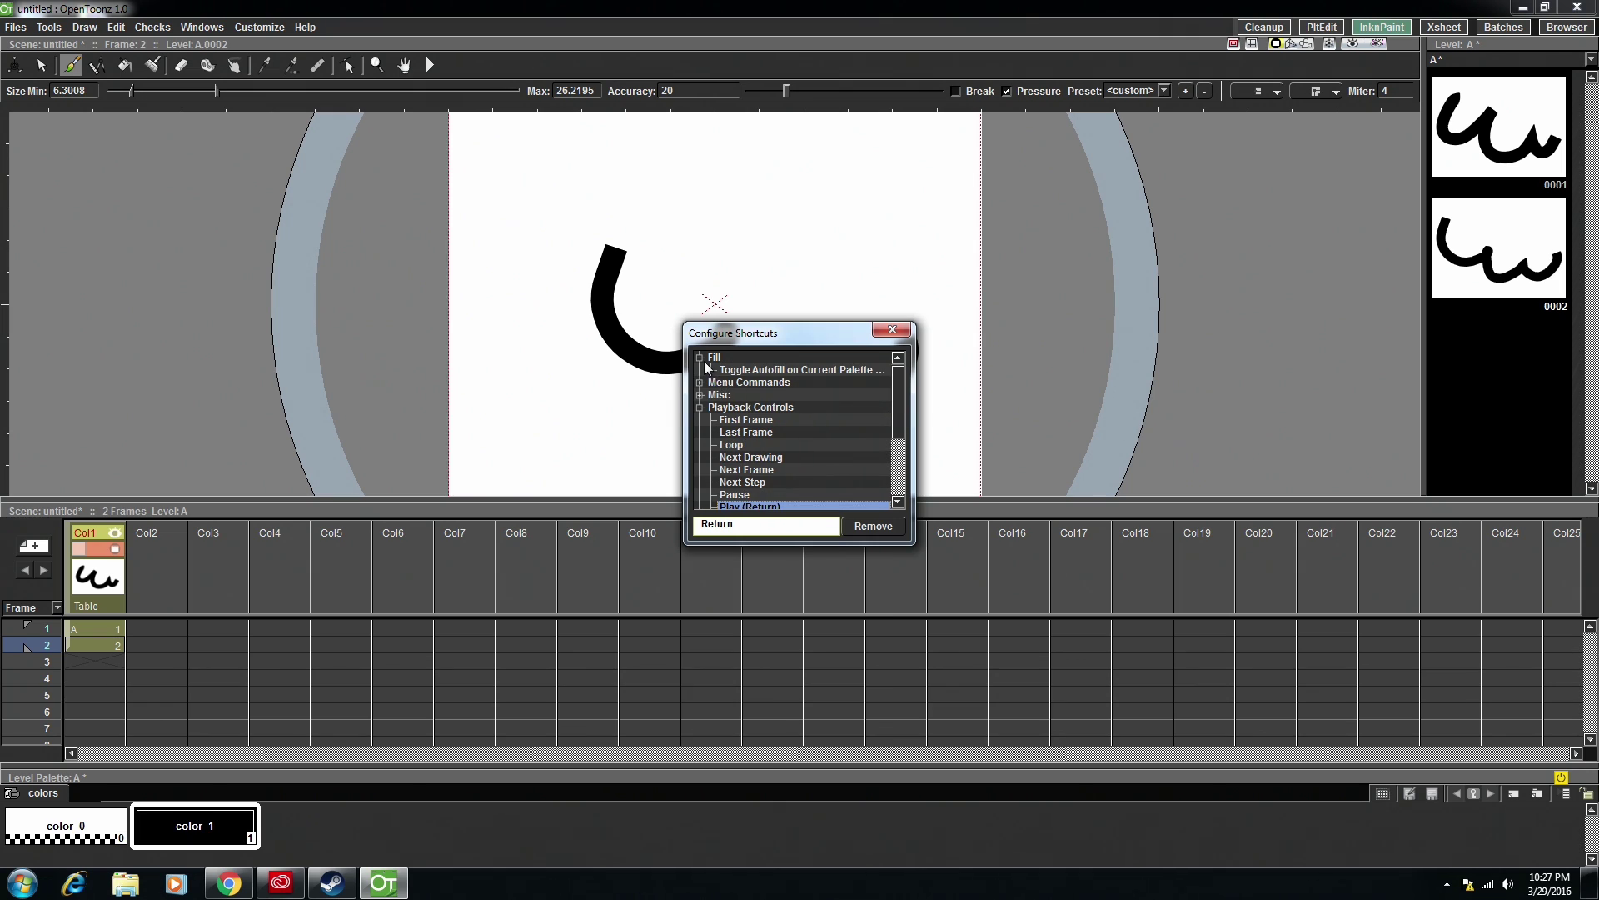
scroll(700, 392, down, 3)
click(700, 482)
scroll(777, 453, down, 4)
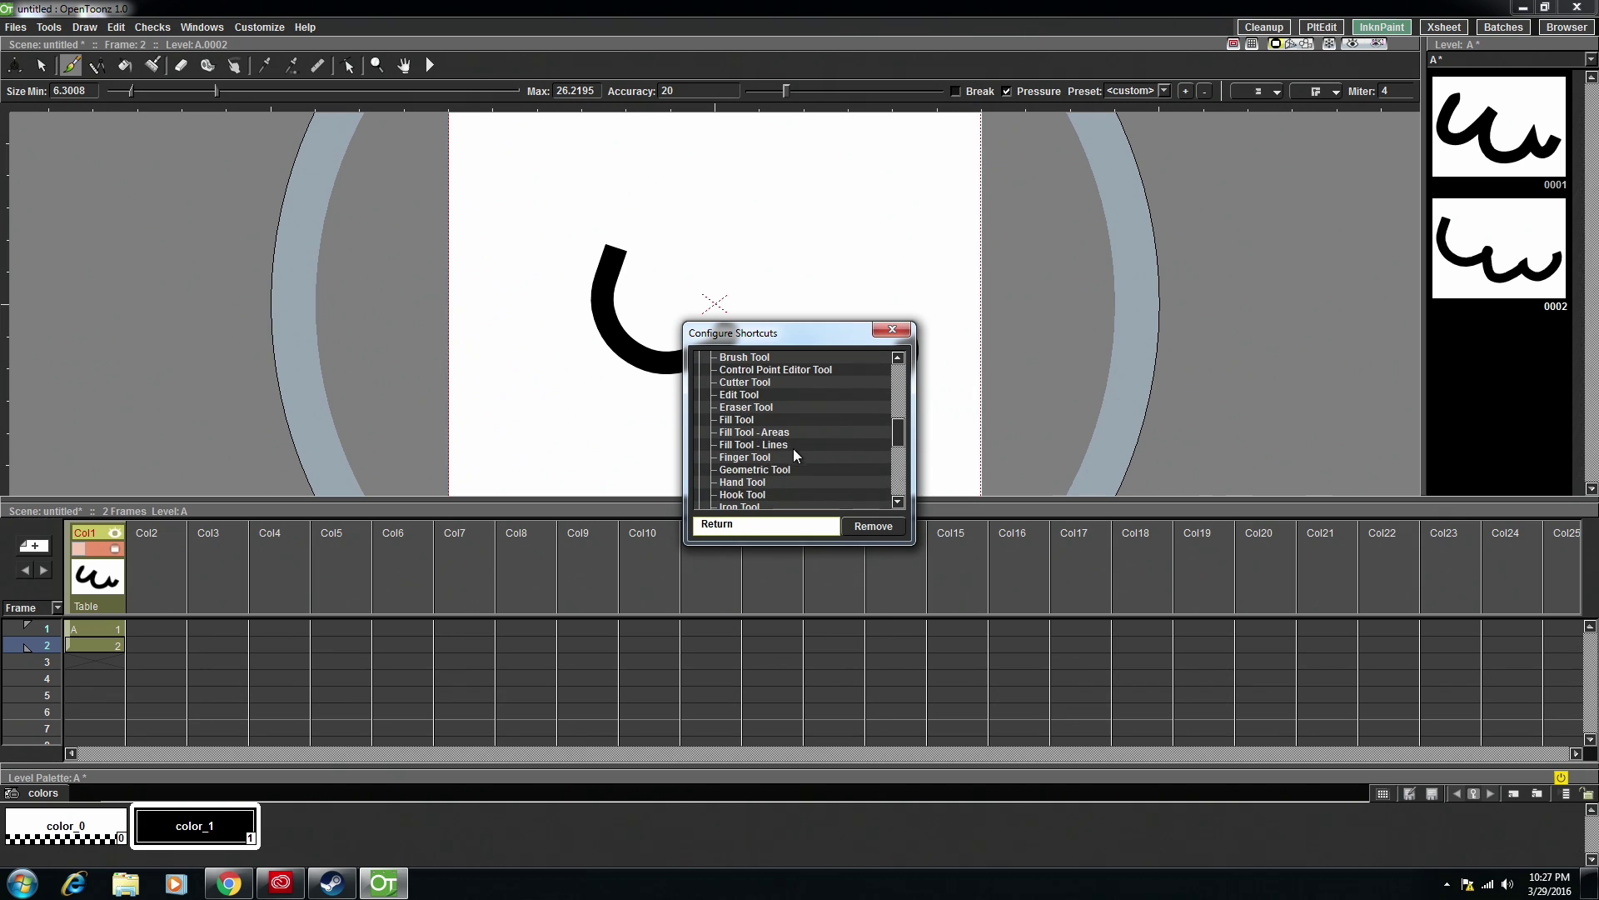
click(754, 482)
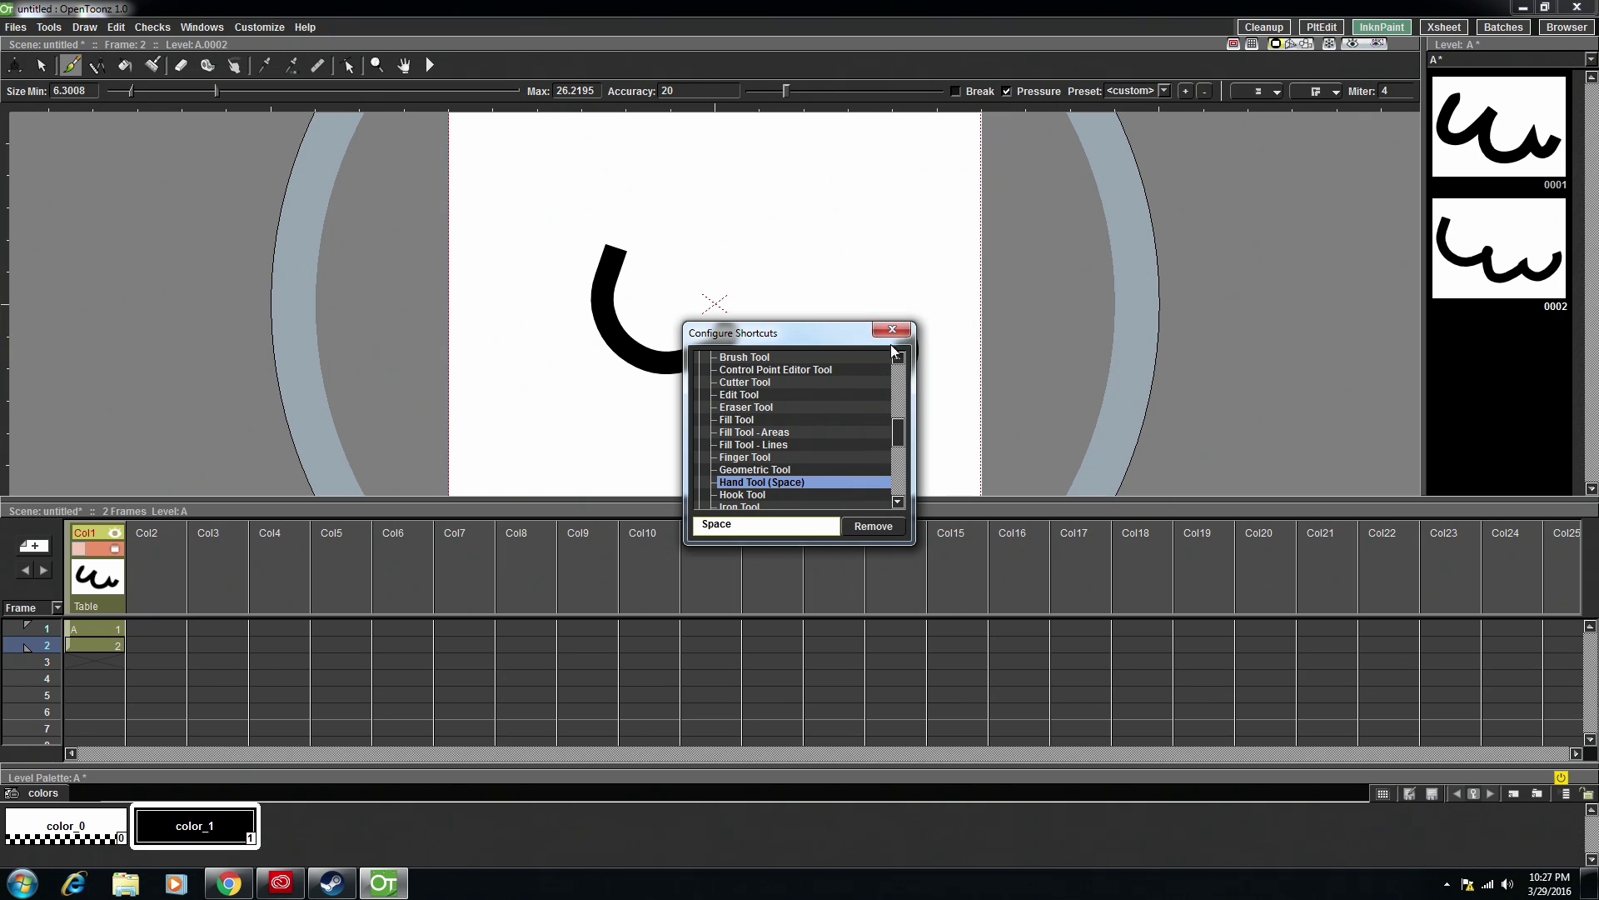
- Assign B as the shortcut for the Brush Tool
scroll(748, 456, up, 2)
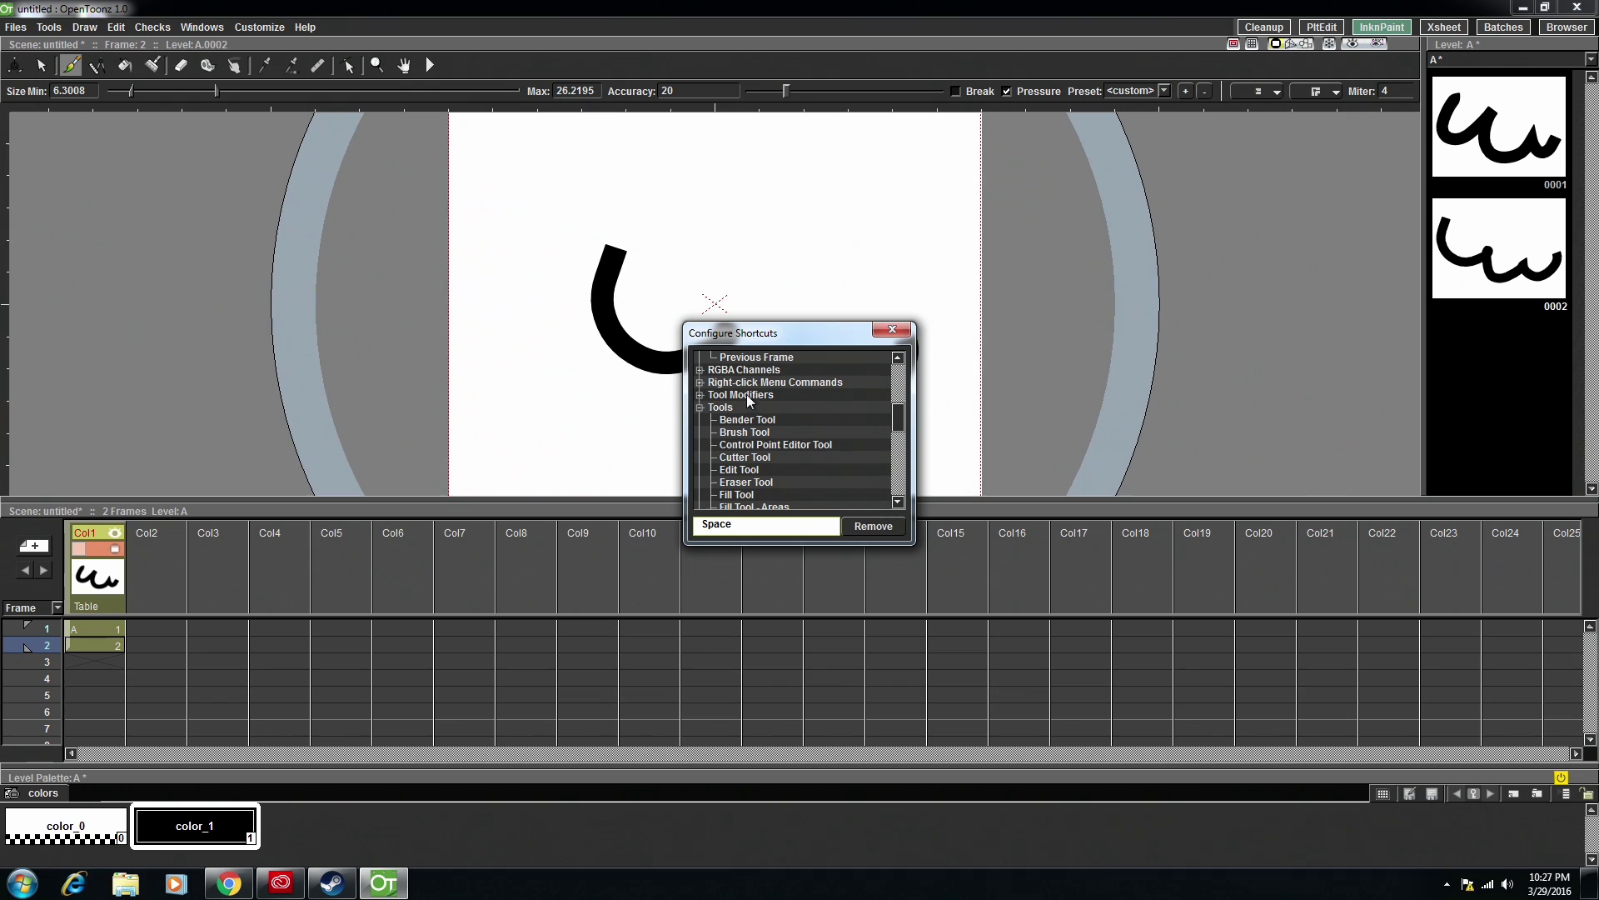
click(767, 438)
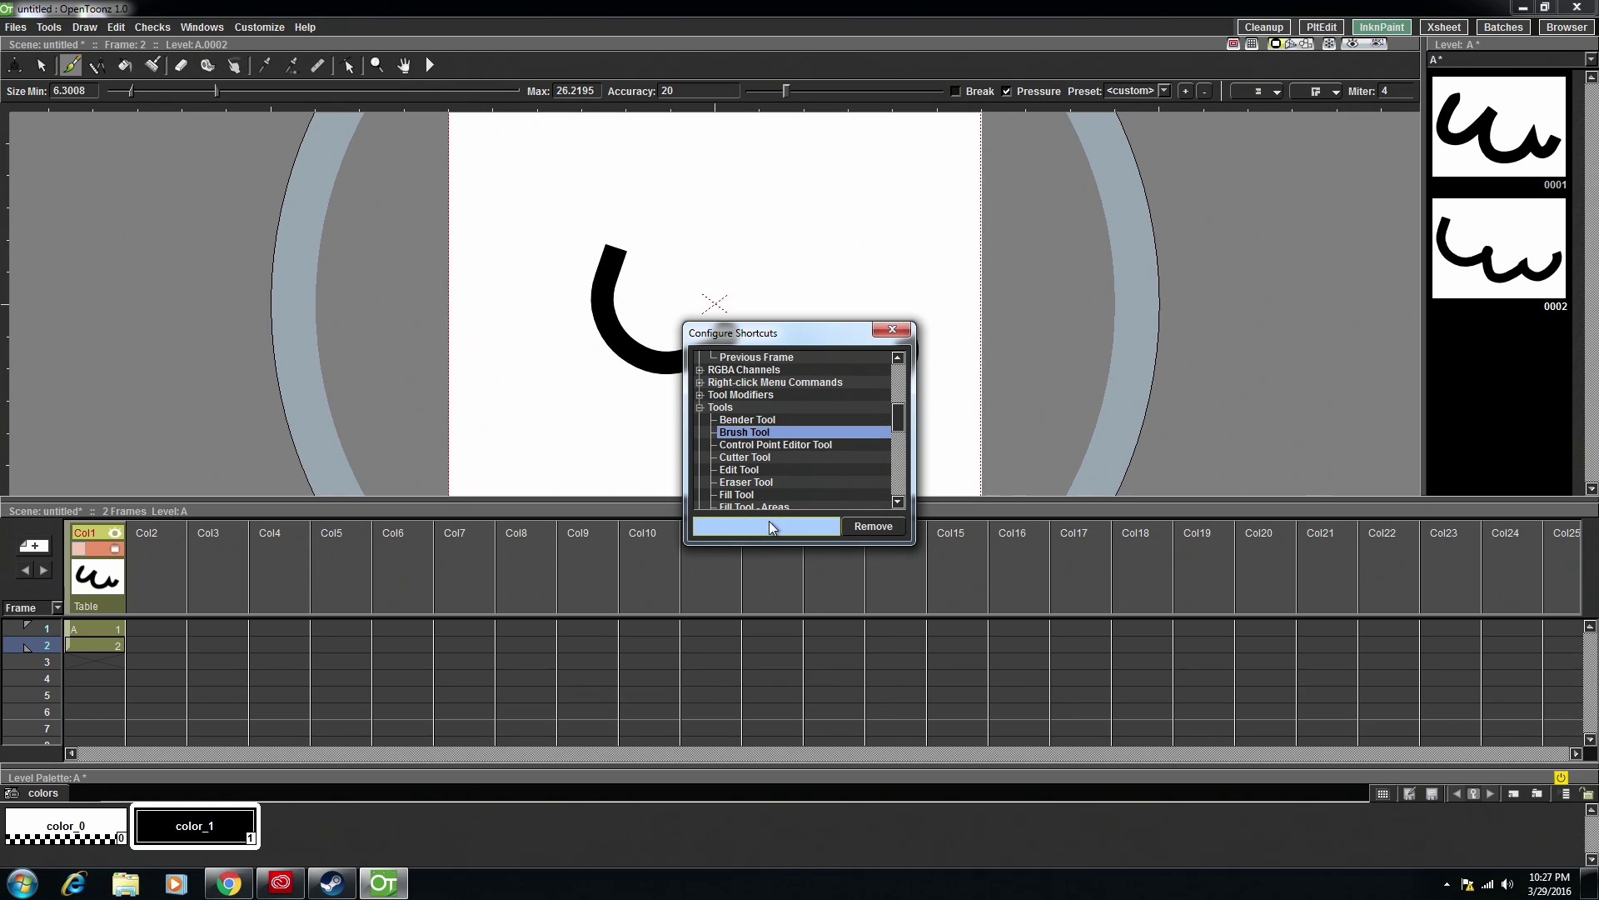
click(798, 530)
key(b)
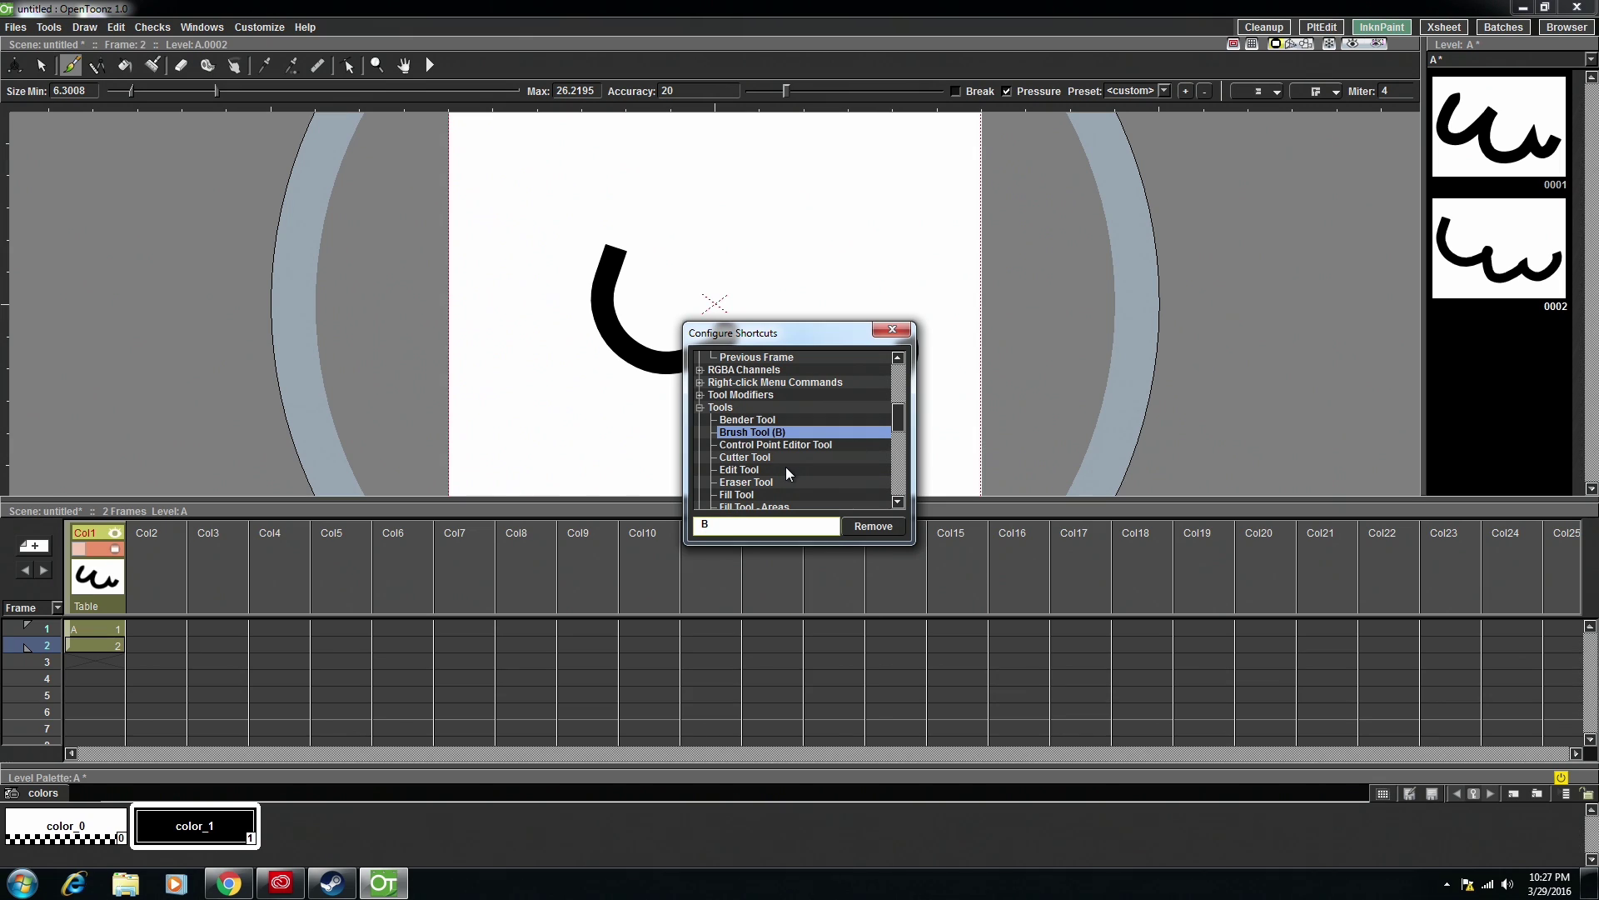
- Assign V as the shortcut for the Selection Tool and close the shortcut configuration
scroll(787, 469, down, 2)
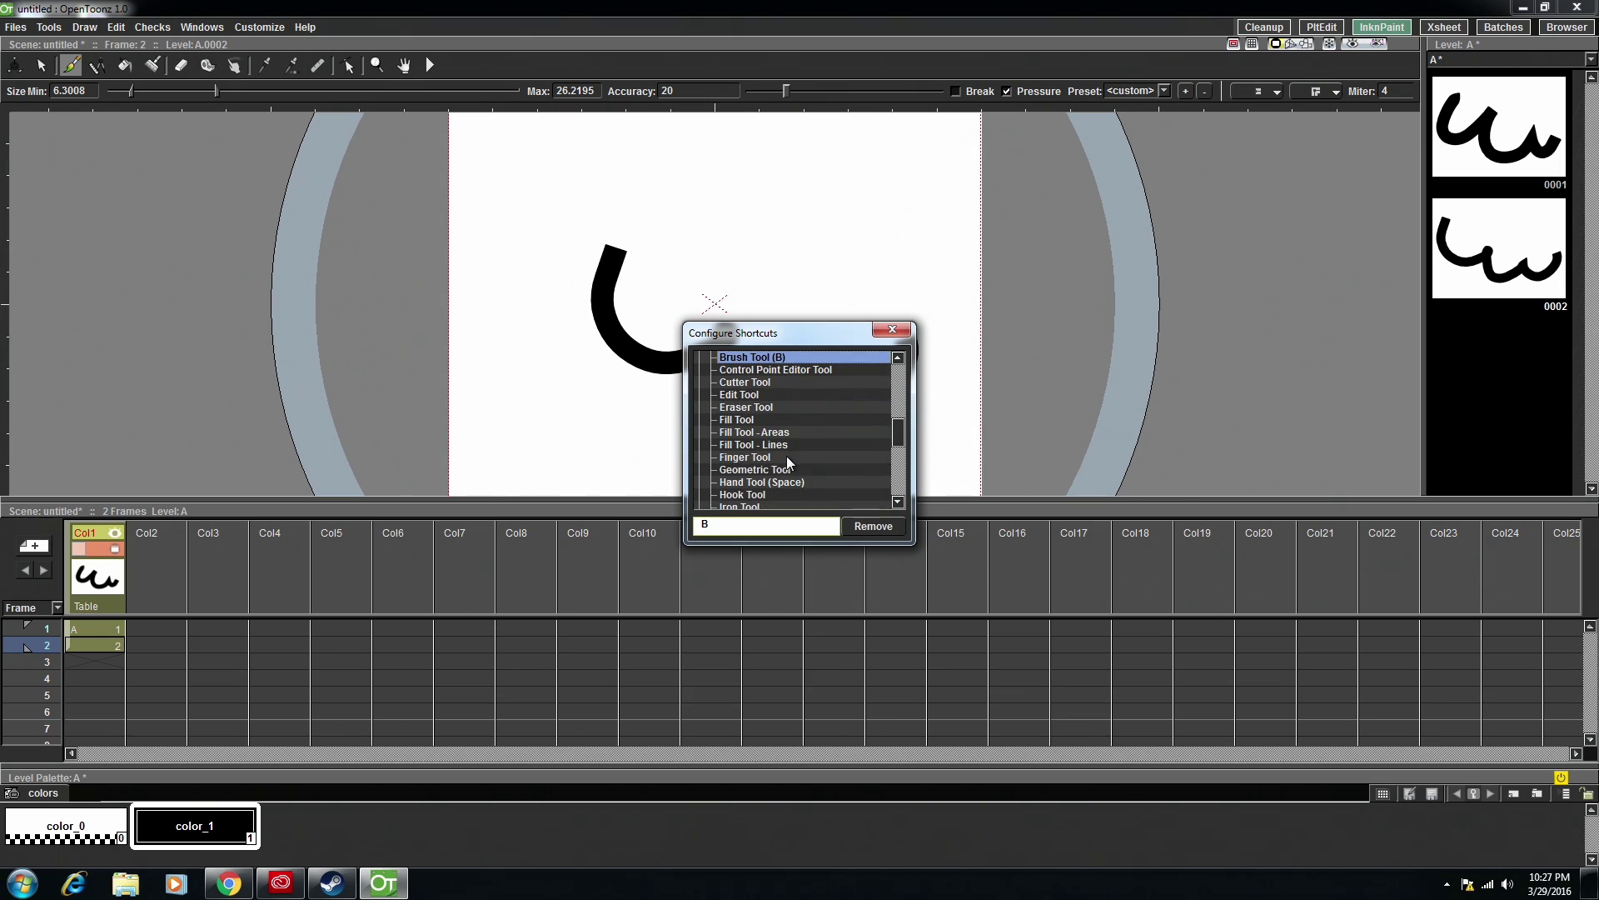
scroll(781, 473, down, 1)
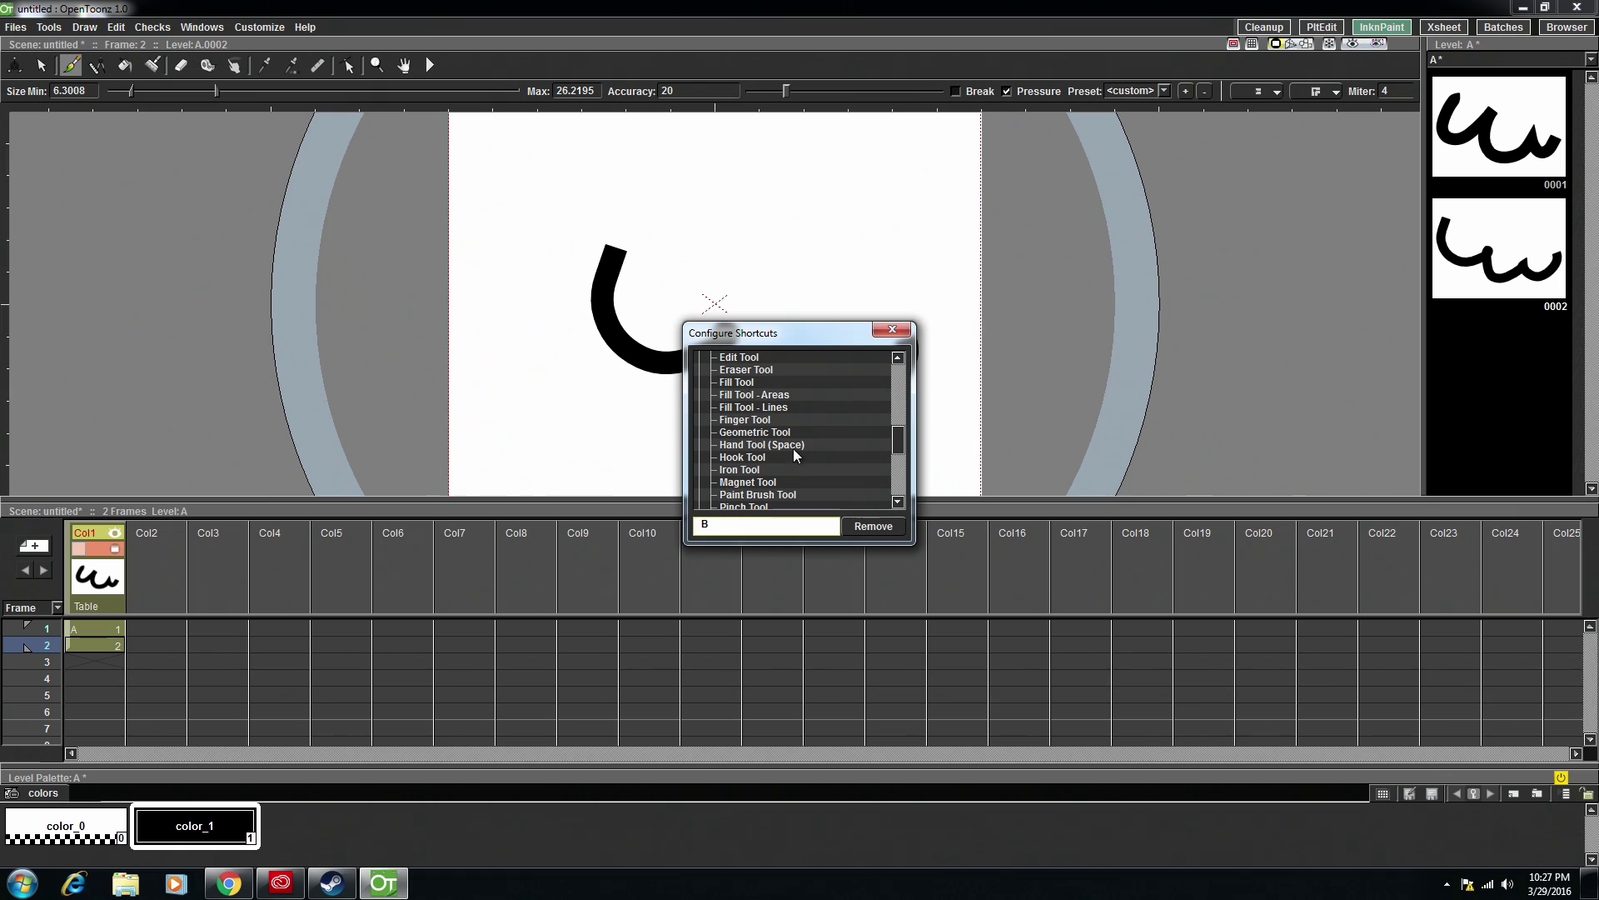
scroll(770, 455, down, 3)
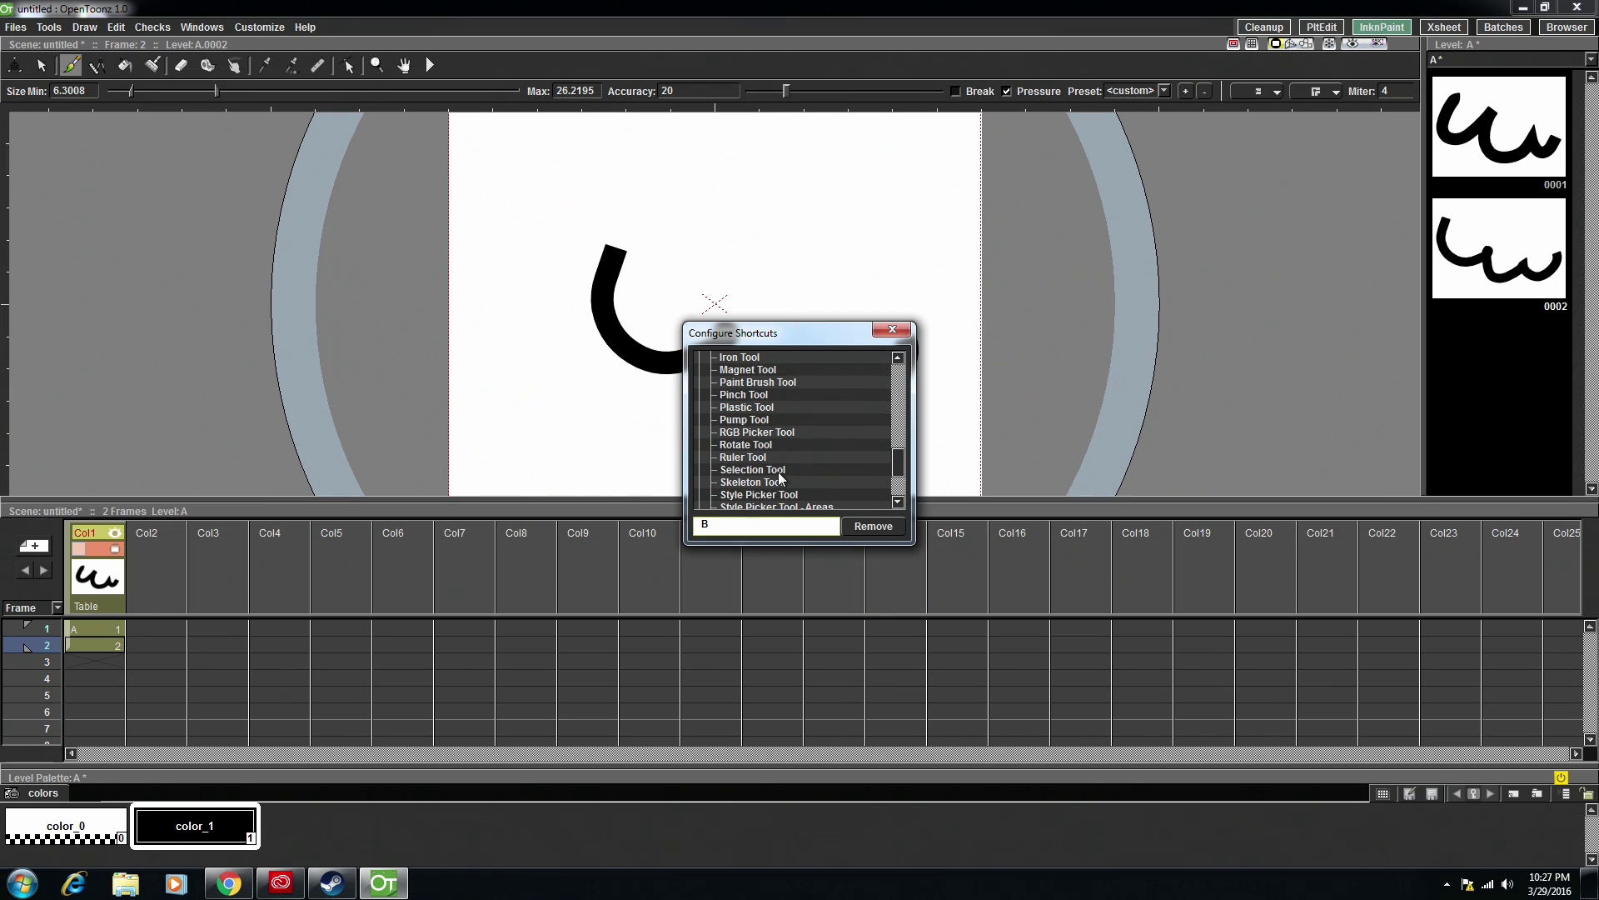
click(783, 470)
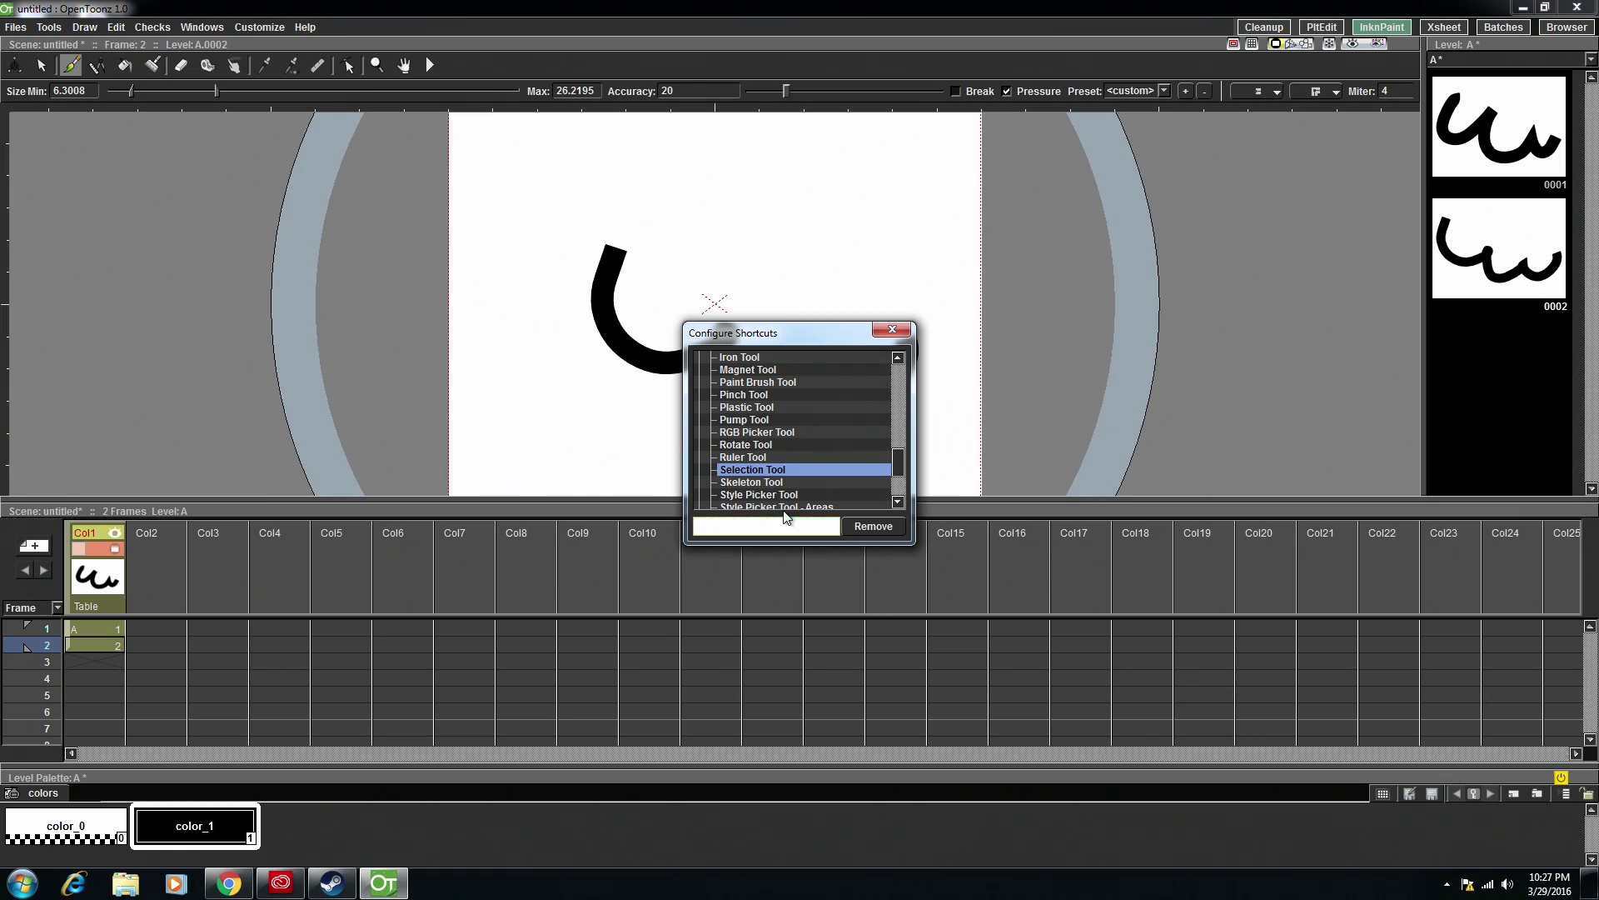
click(768, 526)
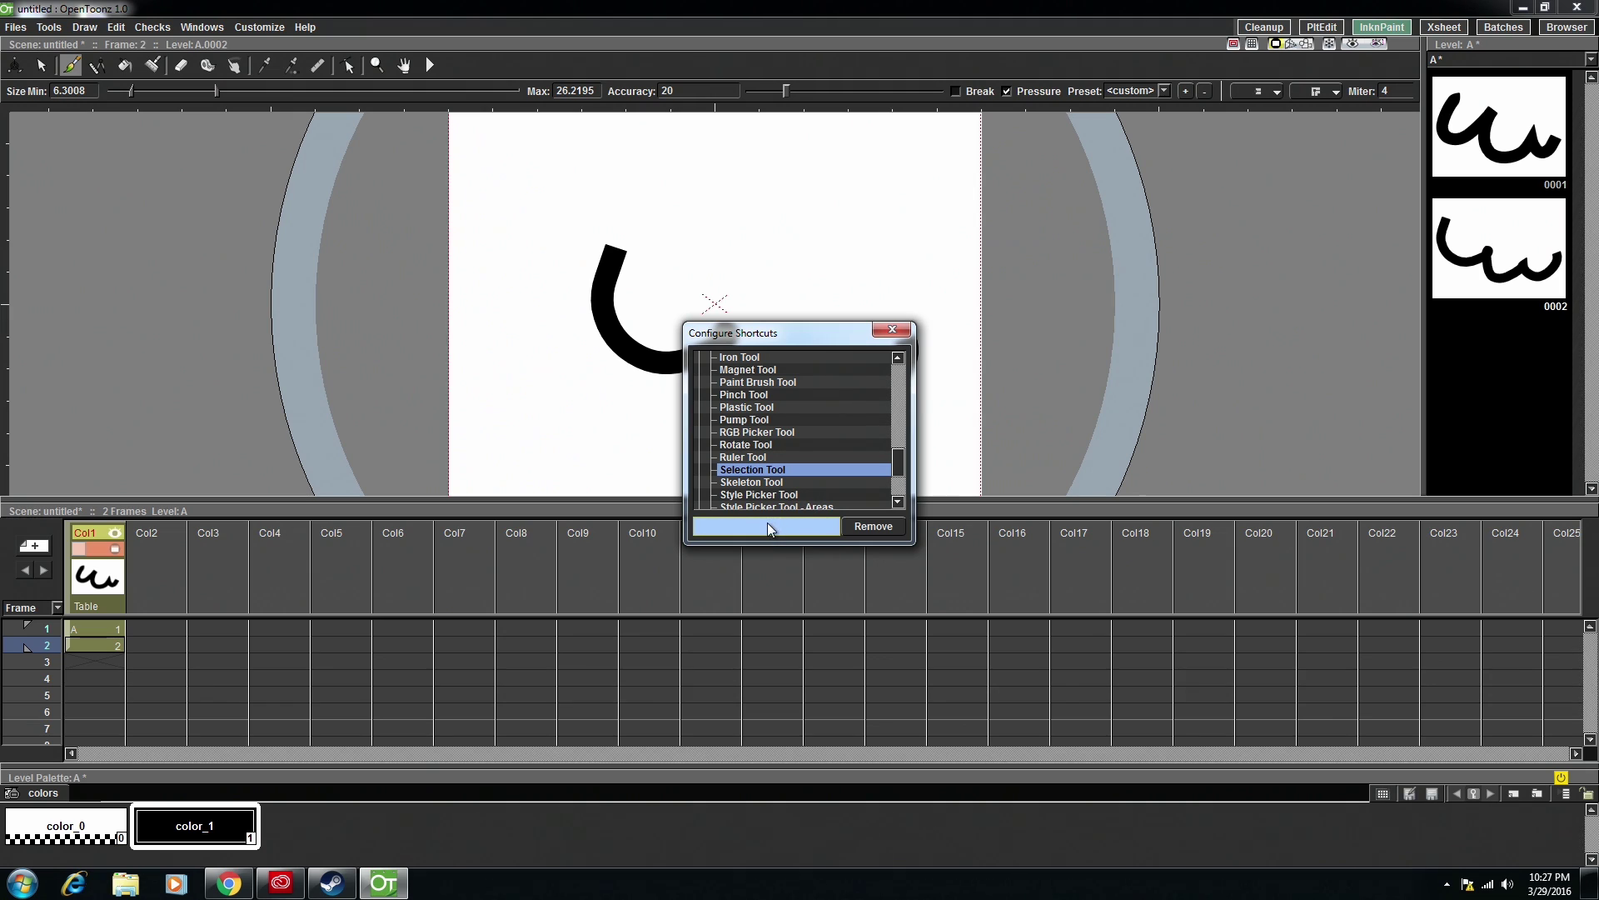
key(v)
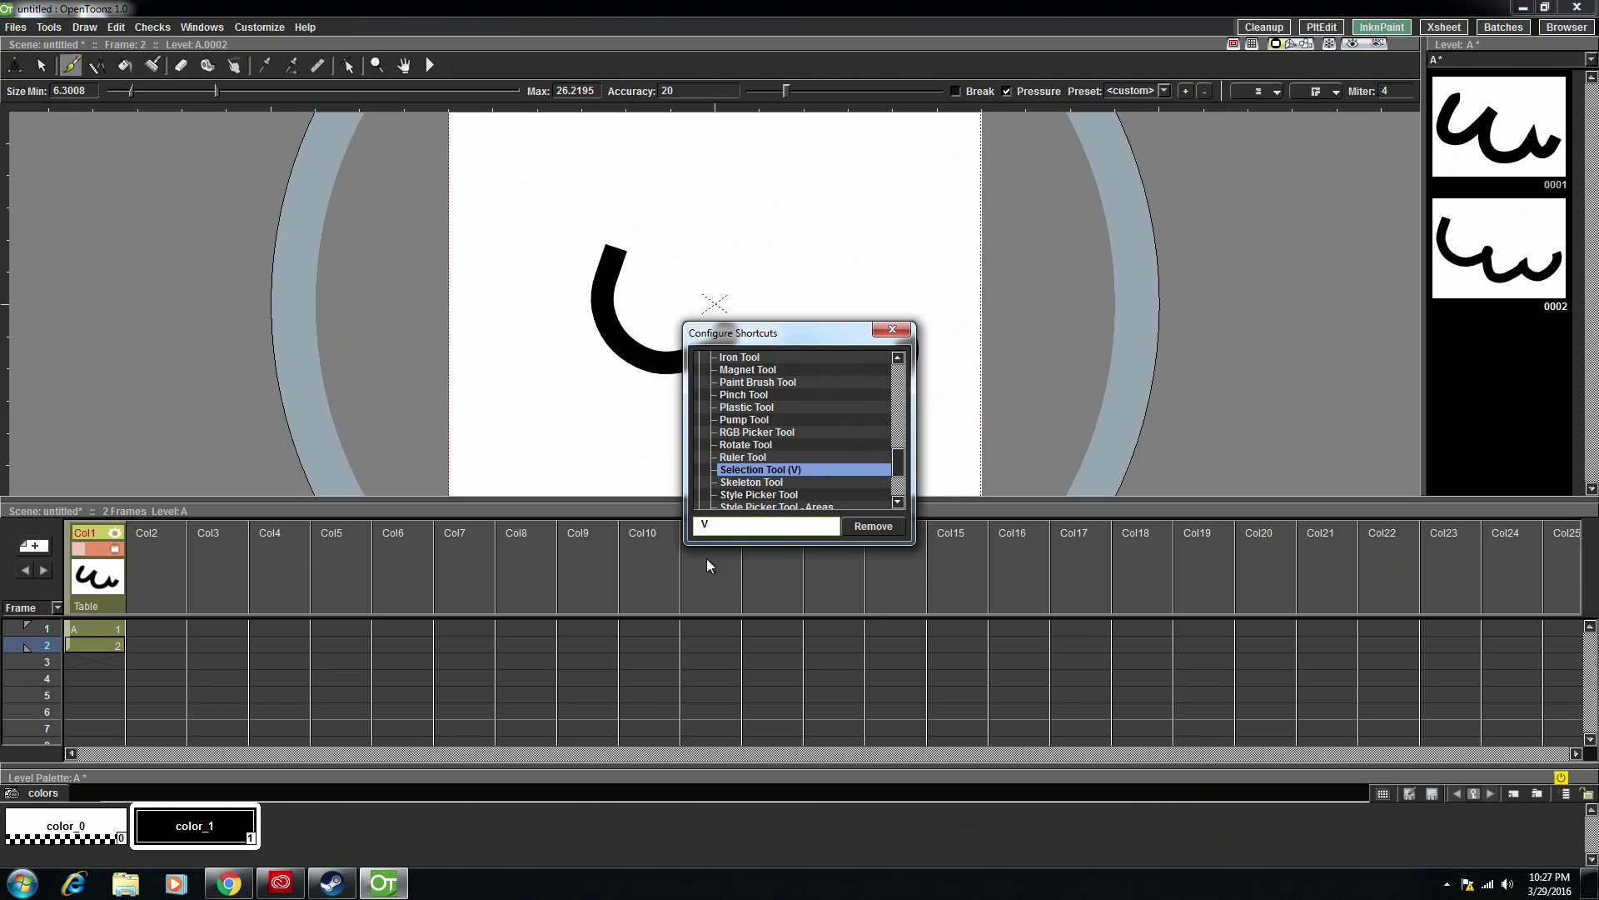
click(708, 530)
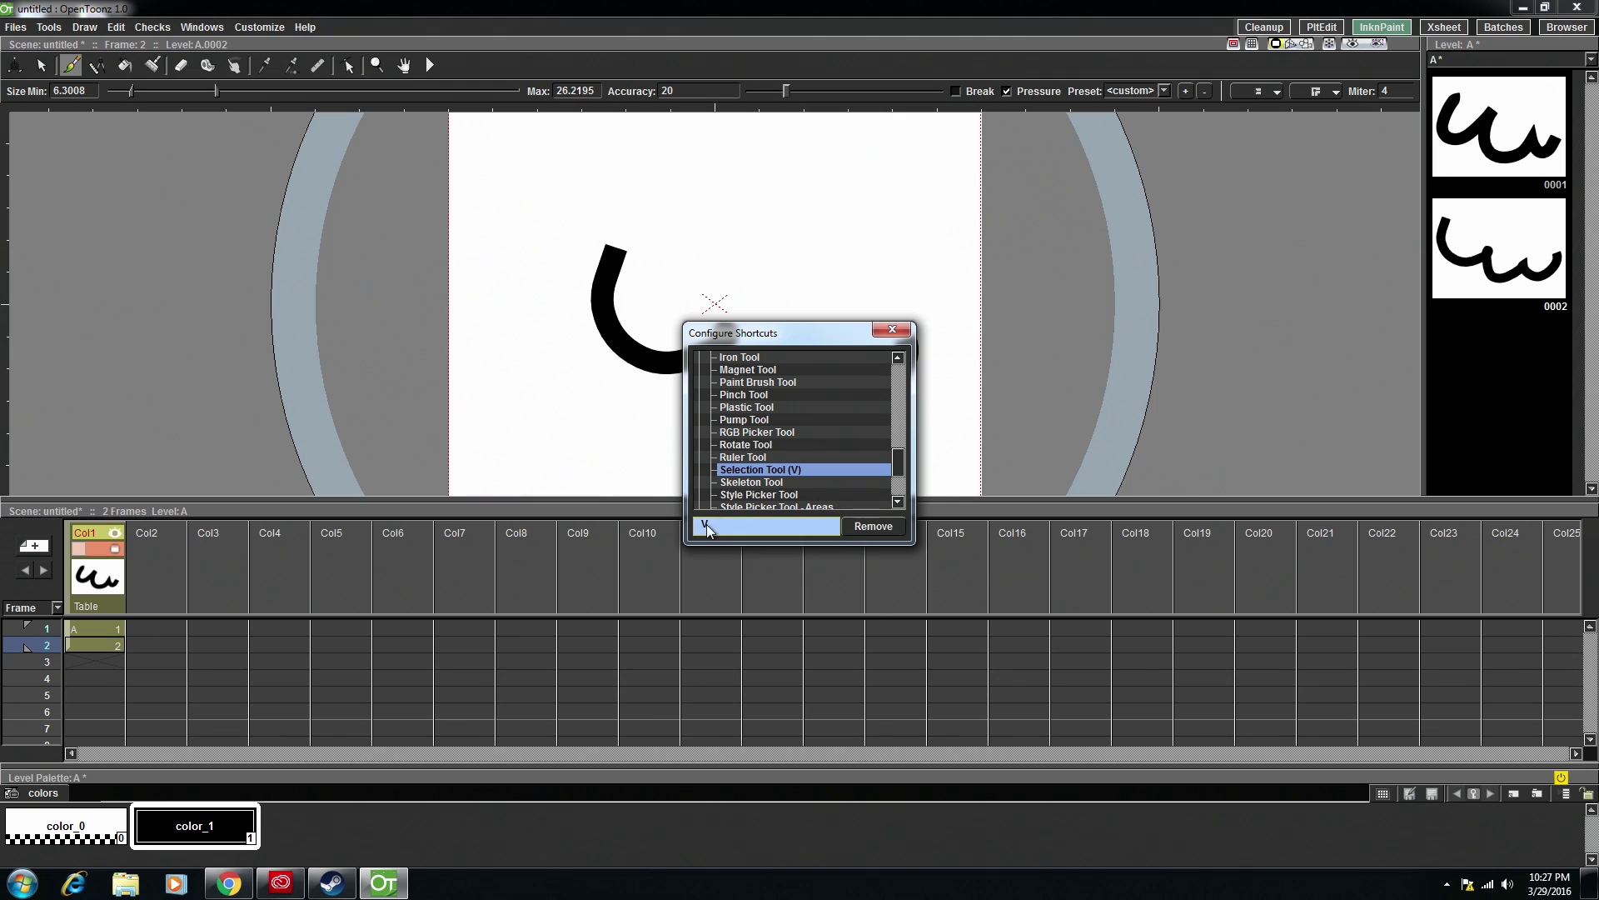
click(905, 334)
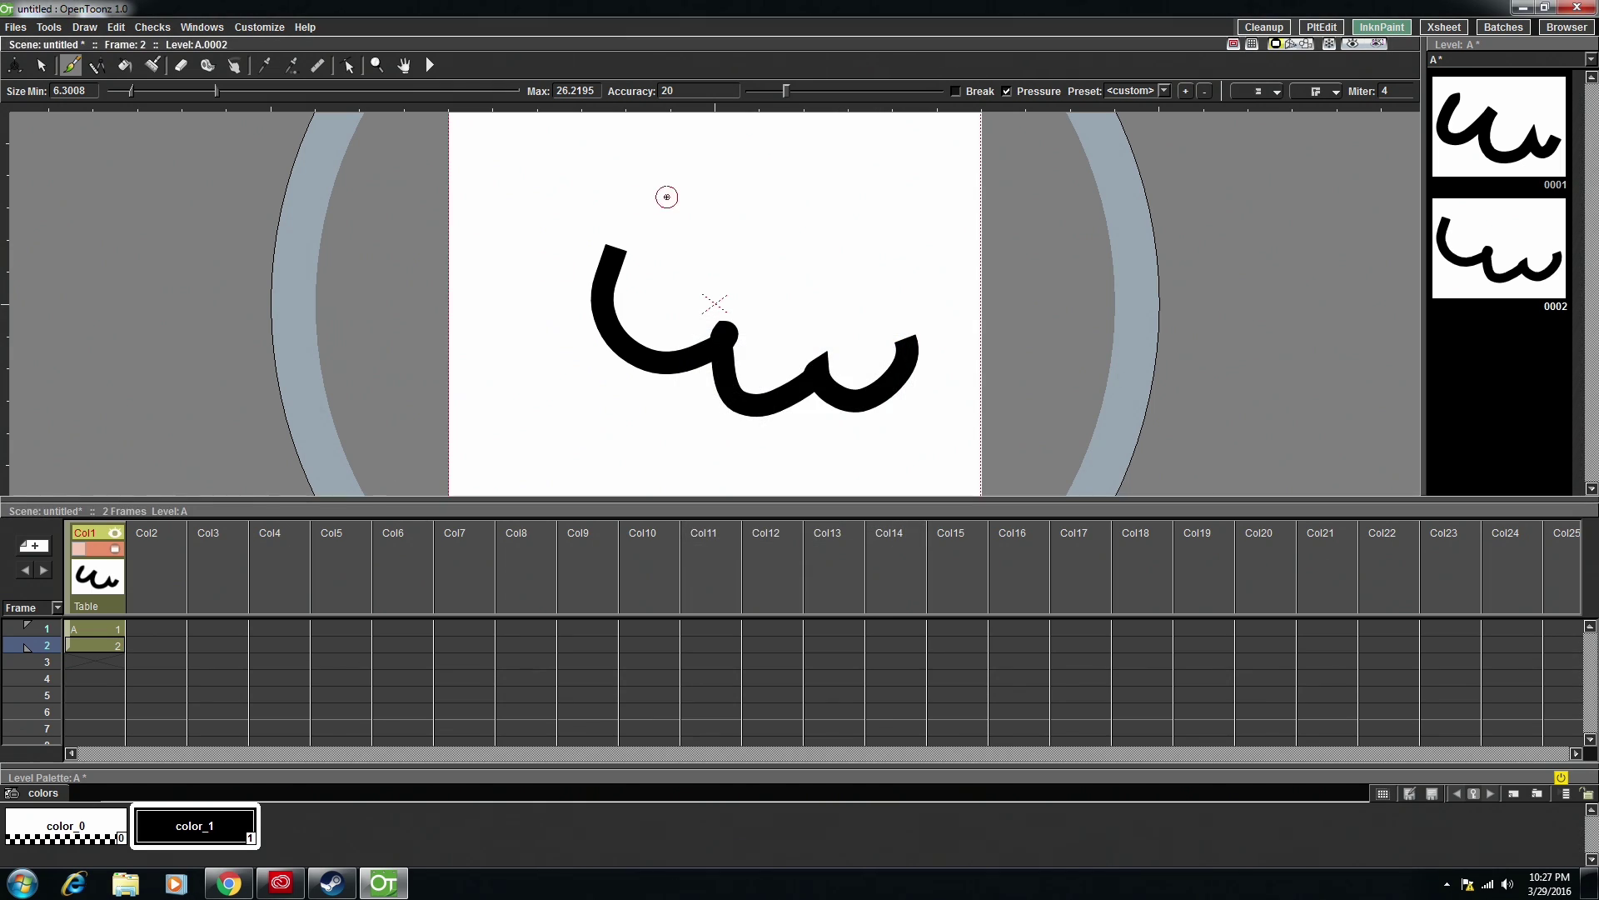
- Step back to the drawing on frame 1 of the animation
key(comma)
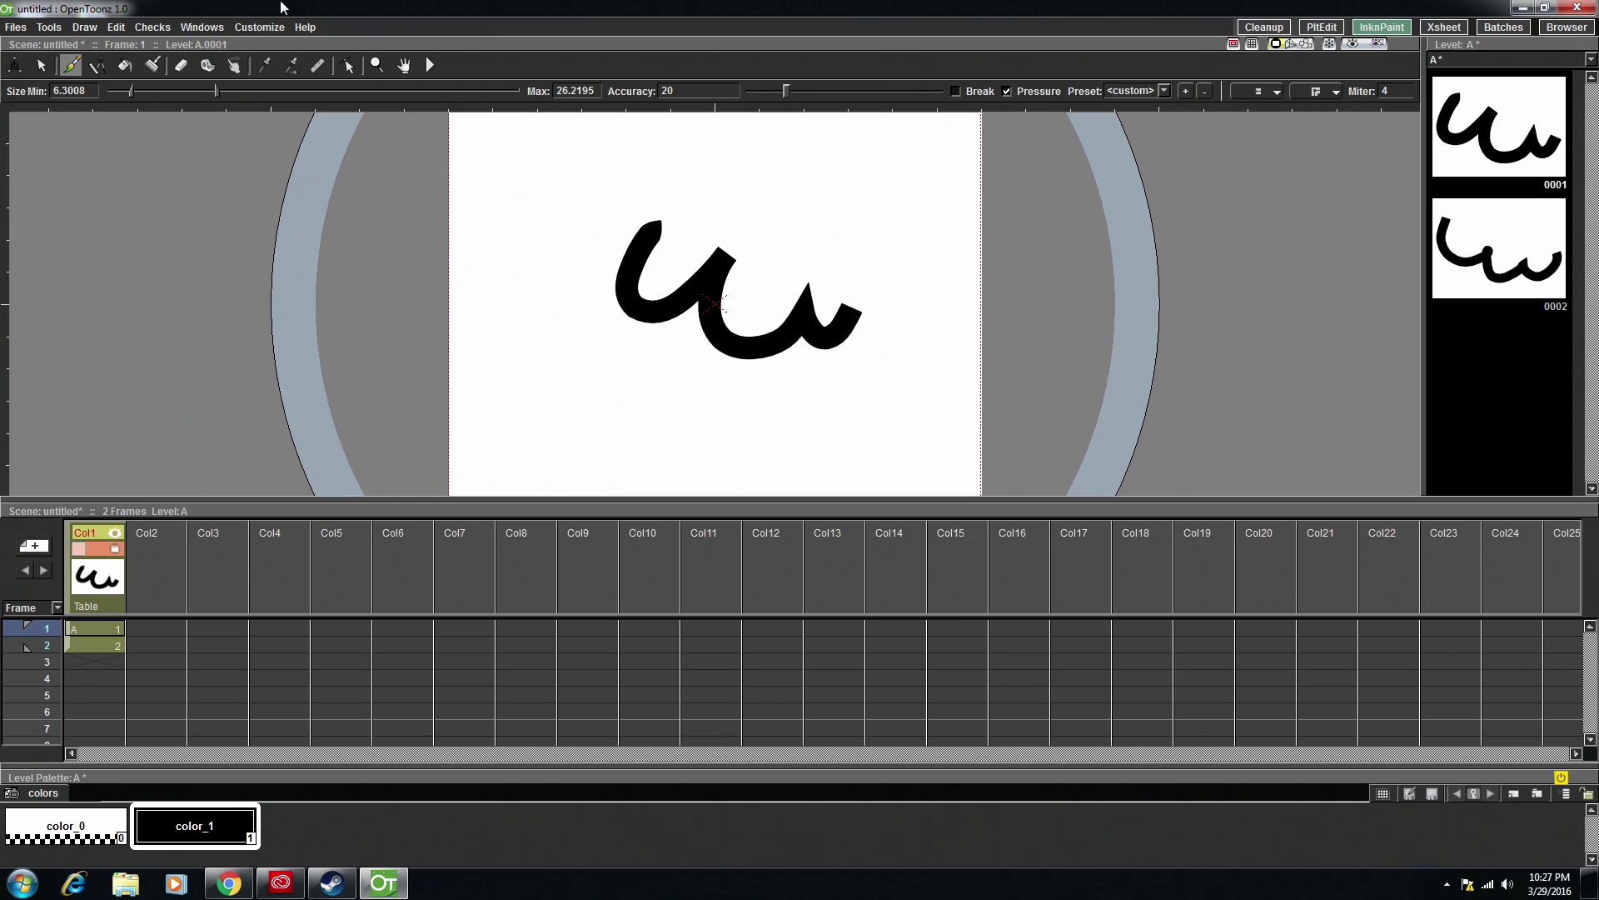
click(202, 27)
mouse_move(238, 27)
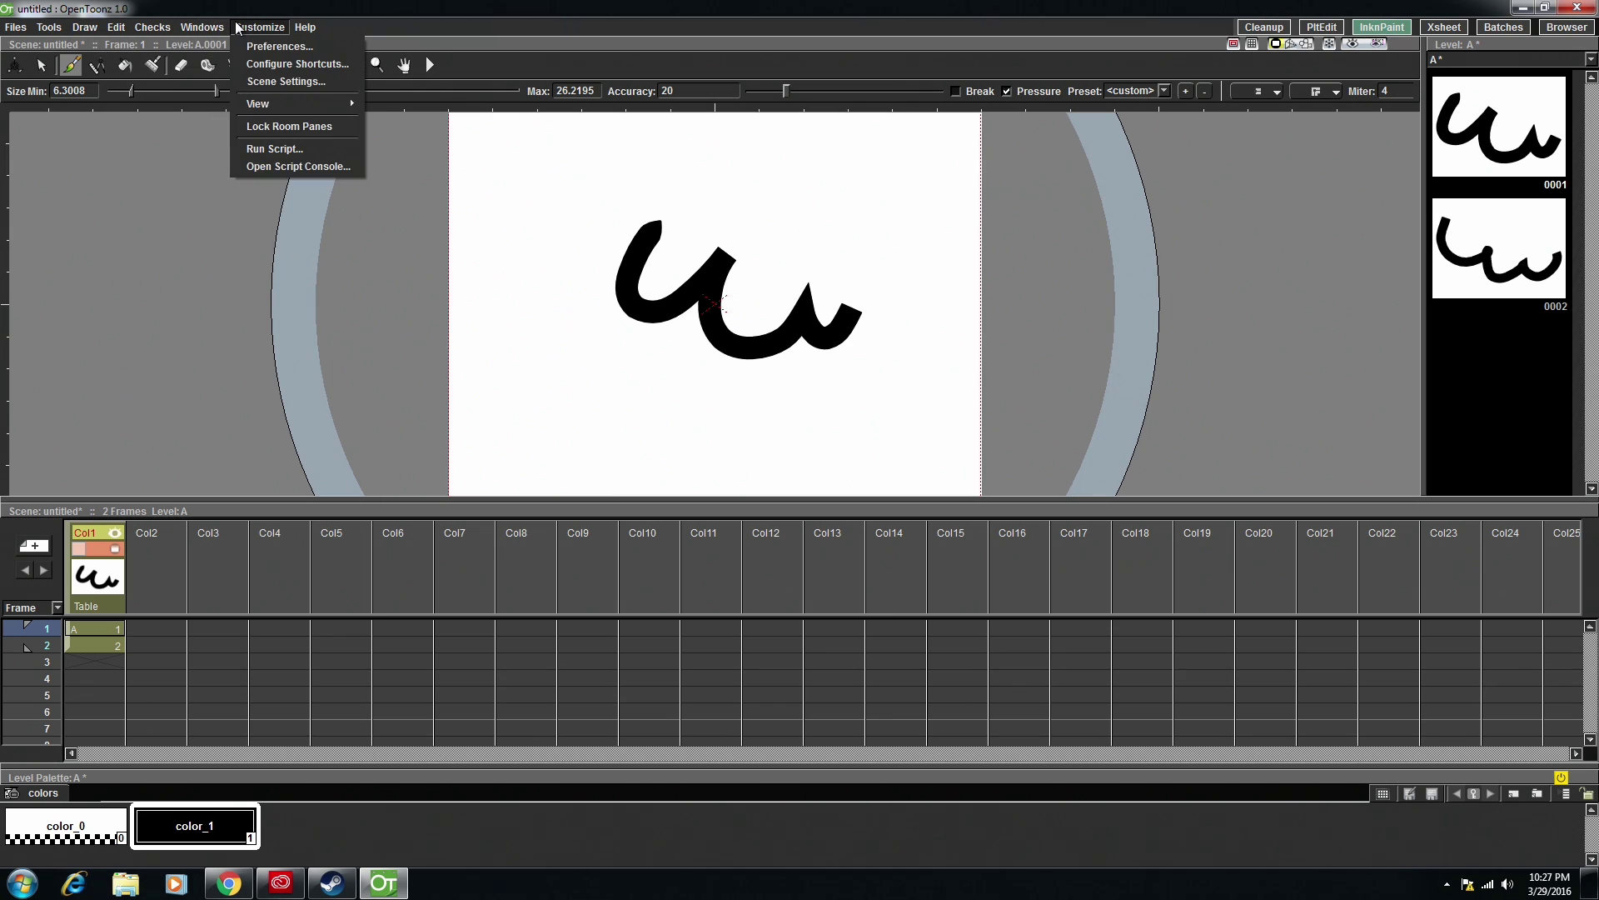
click(237, 28)
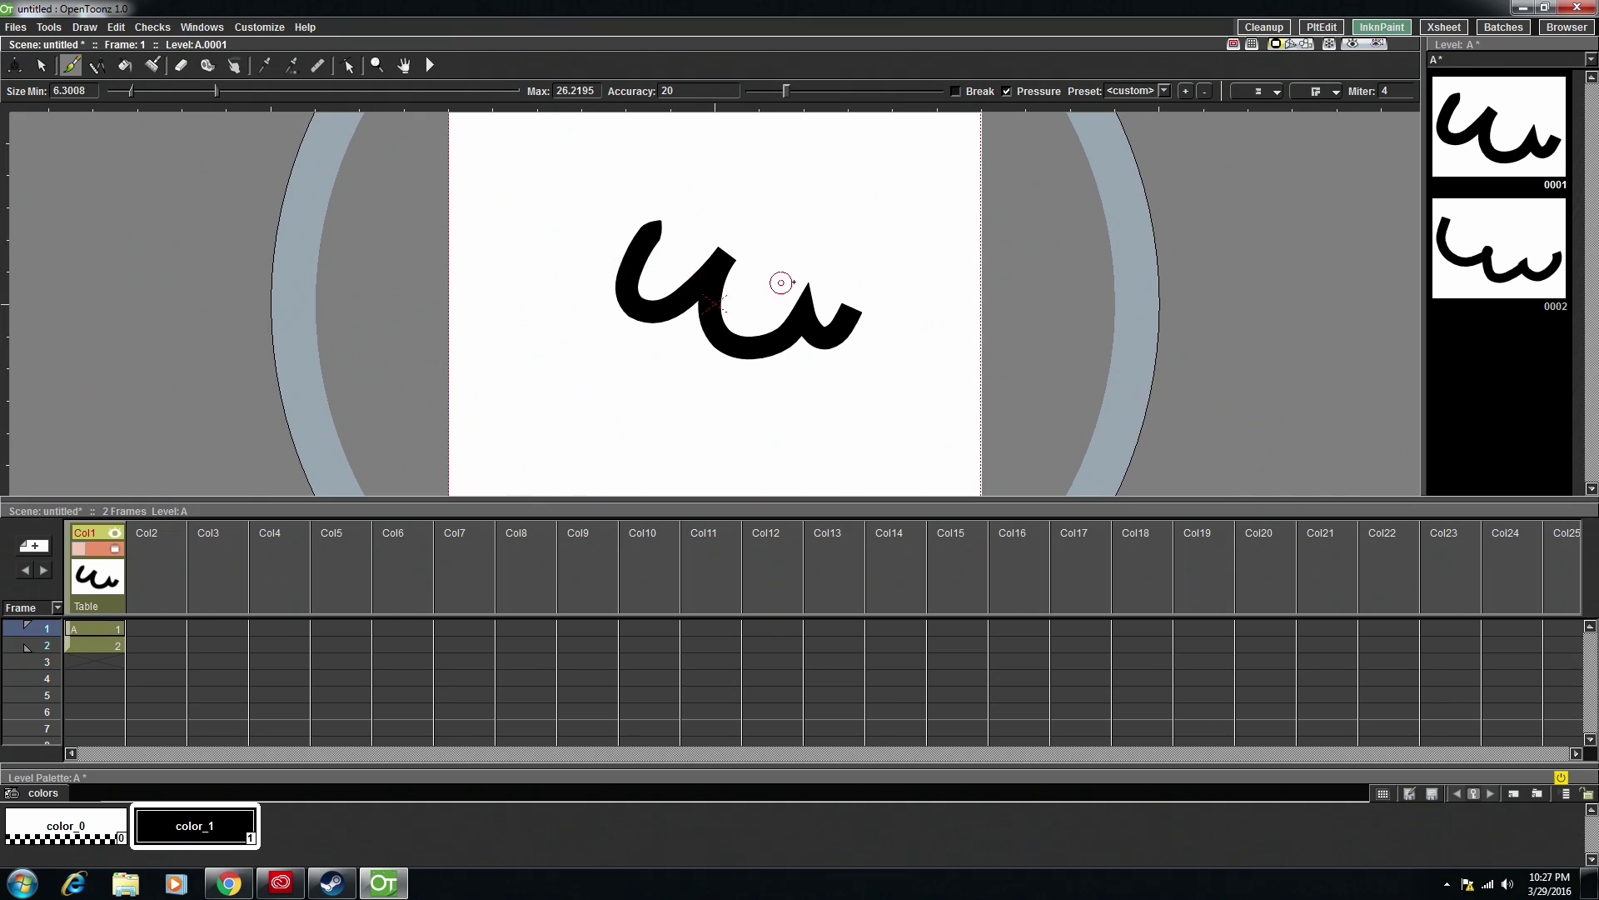
- Draw new freehand brush strokes on each of frames 3 to 7 of Col1, varying their shape and position
click(98, 662)
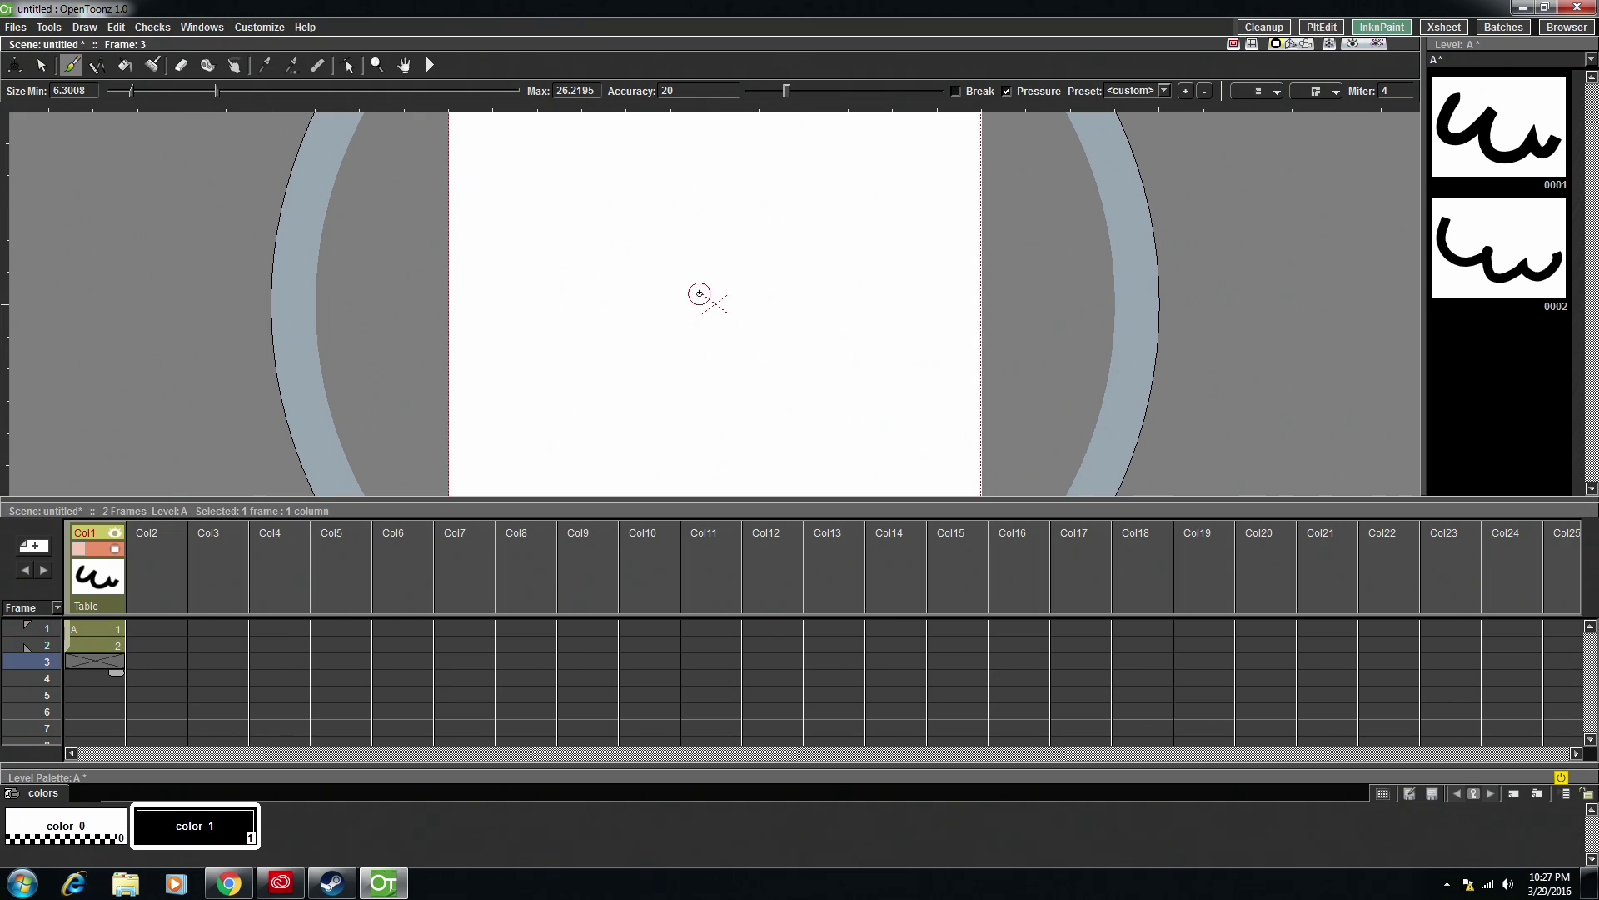
mouse_move(678, 250)
mouse_down()
mouse_move(696, 373)
mouse_move(837, 442)
mouse_move(926, 298)
mouse_up()
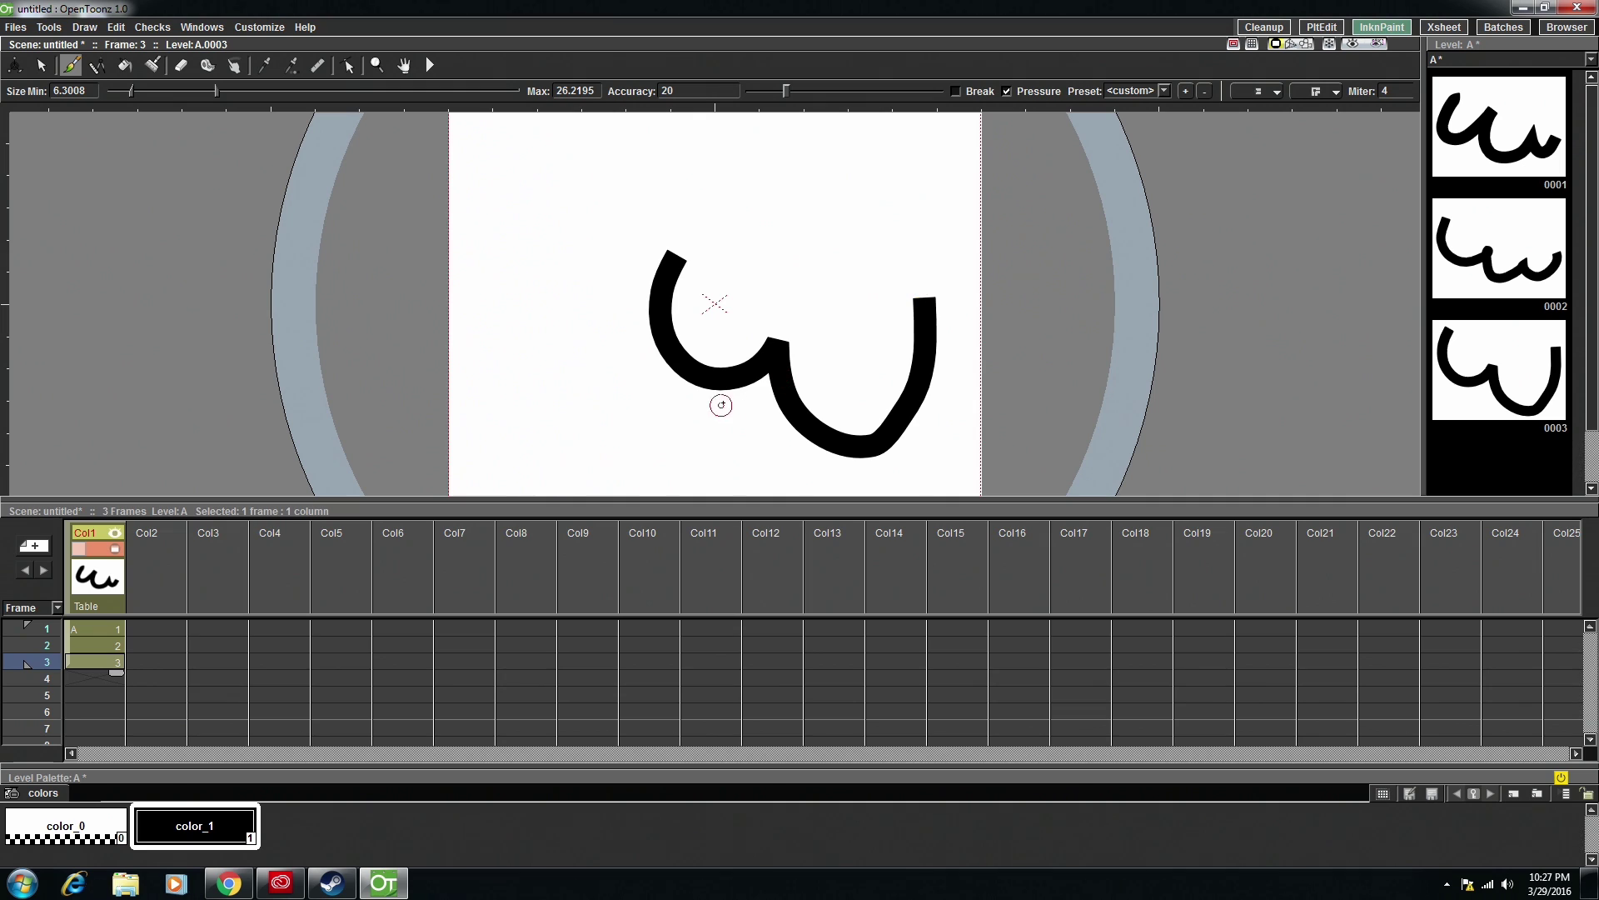
key(period)
mouse_move(673, 315)
mouse_down()
mouse_move(715, 379)
mouse_move(882, 382)
mouse_up()
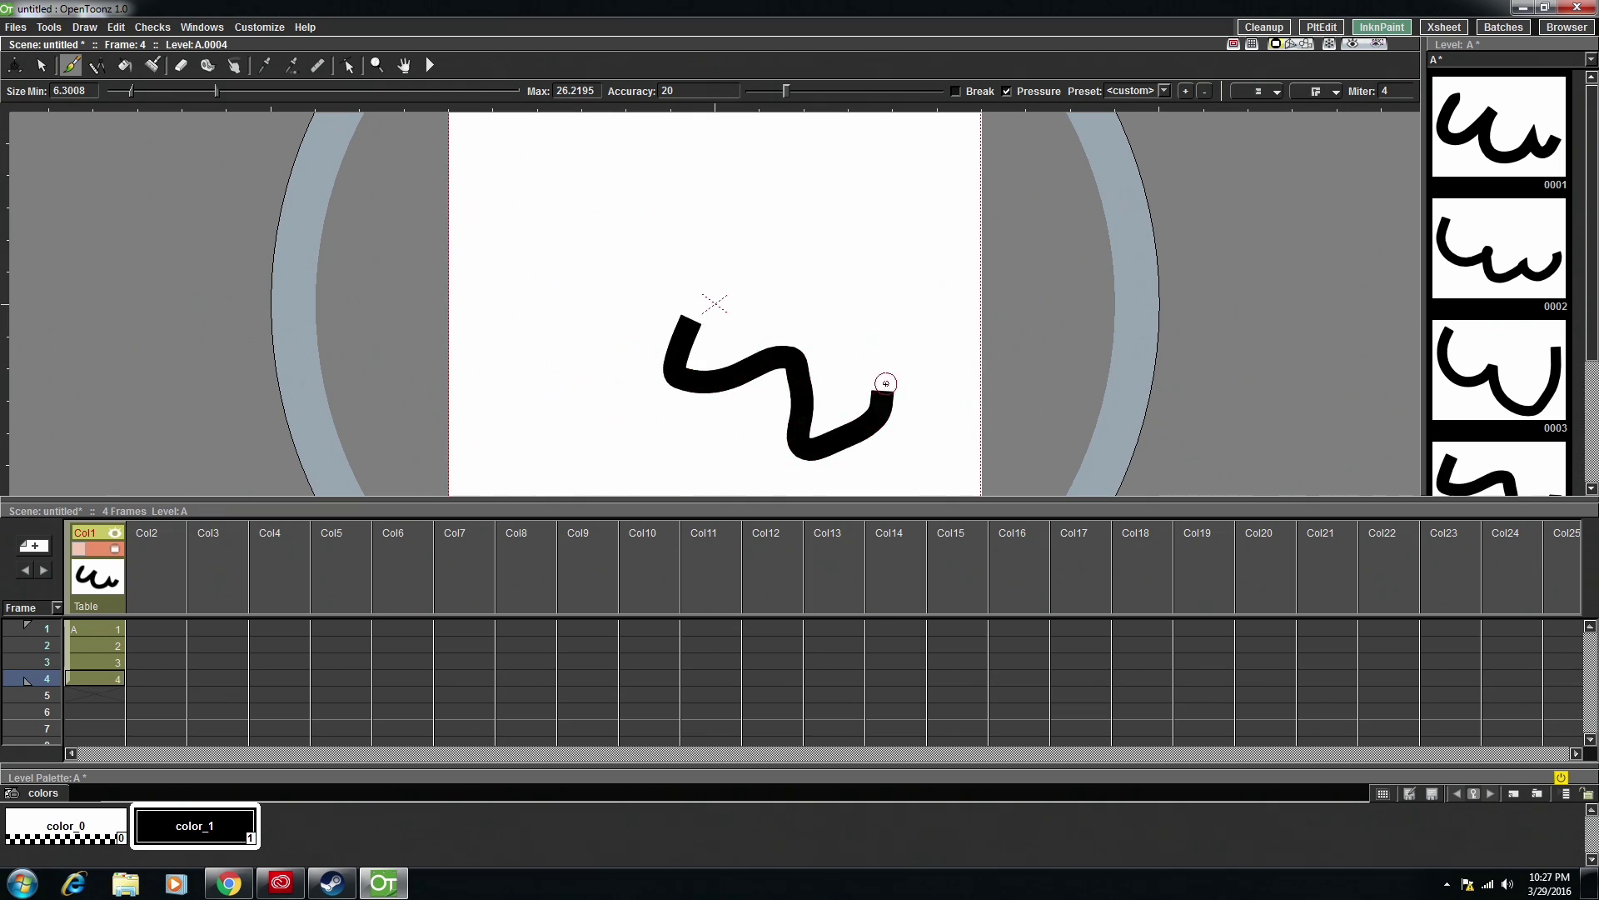
key(period)
mouse_move(690, 354)
mouse_down()
mouse_move(714, 454)
mouse_move(733, 459)
mouse_up()
key(period)
mouse_move(583, 310)
mouse_down()
mouse_move(566, 380)
mouse_move(528, 410)
mouse_up()
drag(509, 254, 607, 258)
key(period)
drag(649, 166, 761, 208)
- Play back the seven-frame animation and select frame 1 of Col1
key(p)
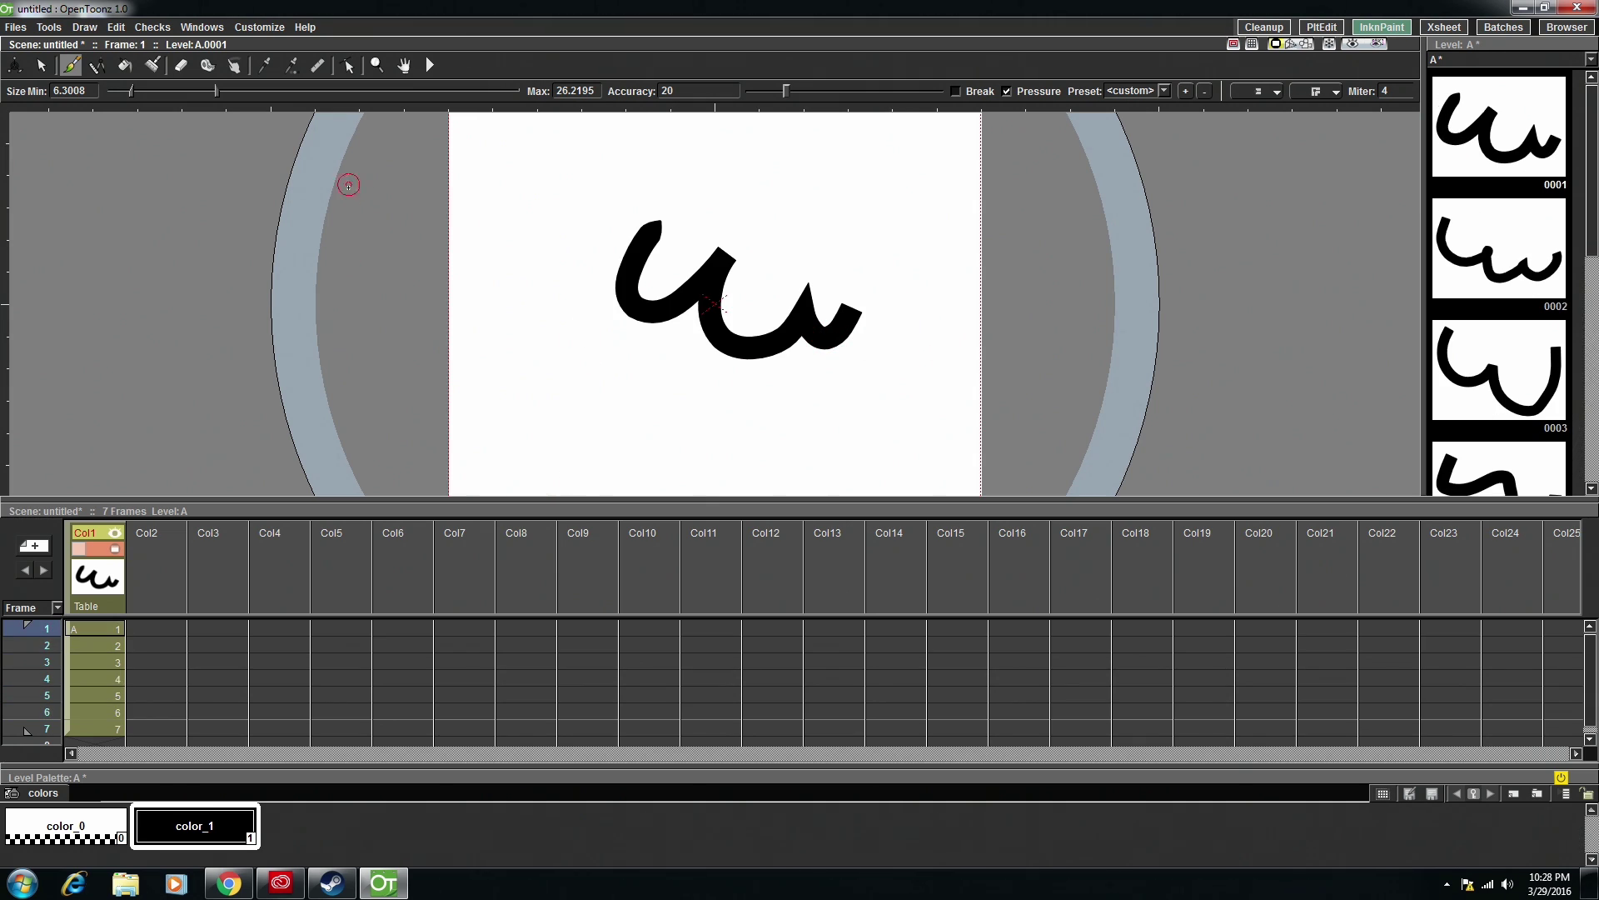
mouse_move(117, 652)
mouse_down()
mouse_move(123, 673)
mouse_move(99, 642)
mouse_move(98, 676)
mouse_move(101, 629)
mouse_up()
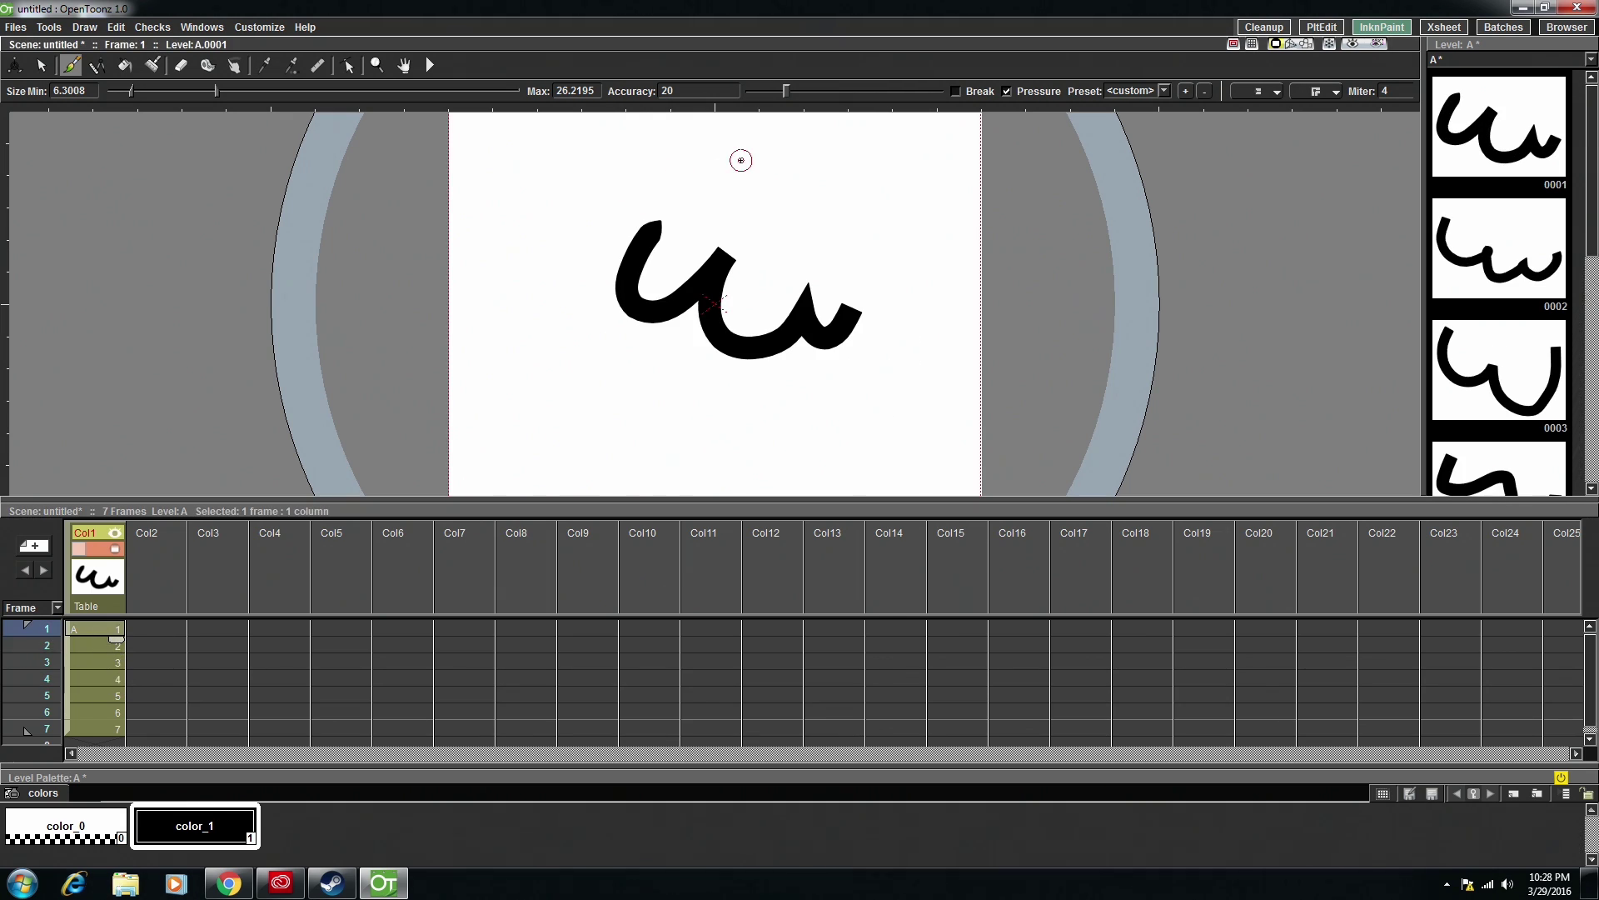
- Activate the onion skin in the viewer and go to frame 2 of Col1
scroll(655, 279, down, 2)
scroll(723, 258, up, 2)
scroll(724, 257, down, 1)
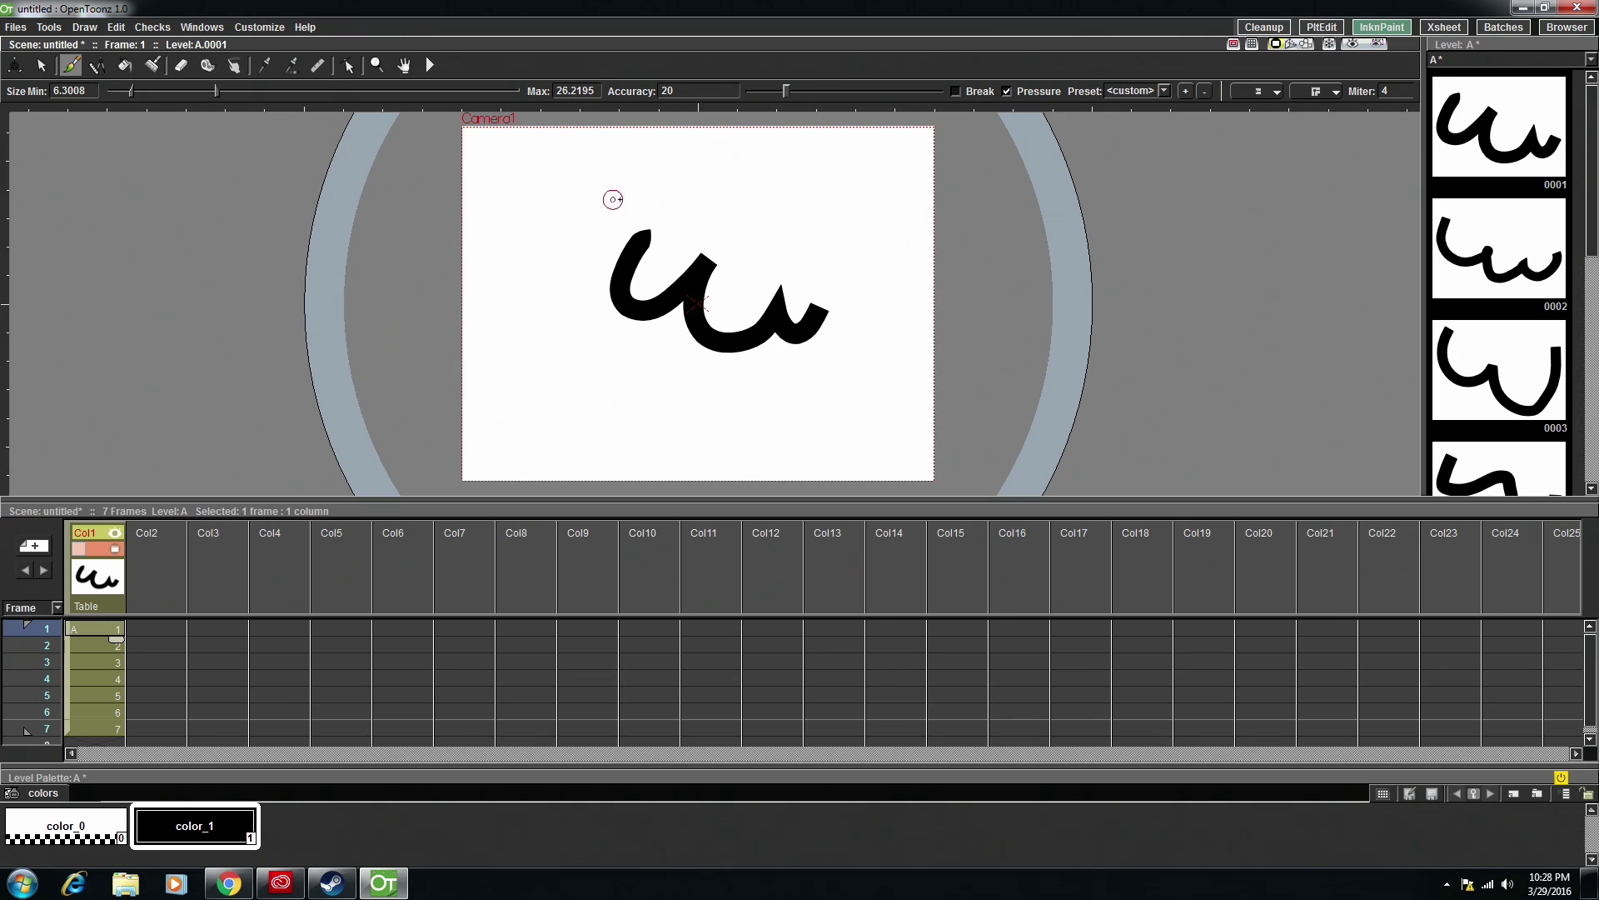
right_click(579, 243)
click(630, 325)
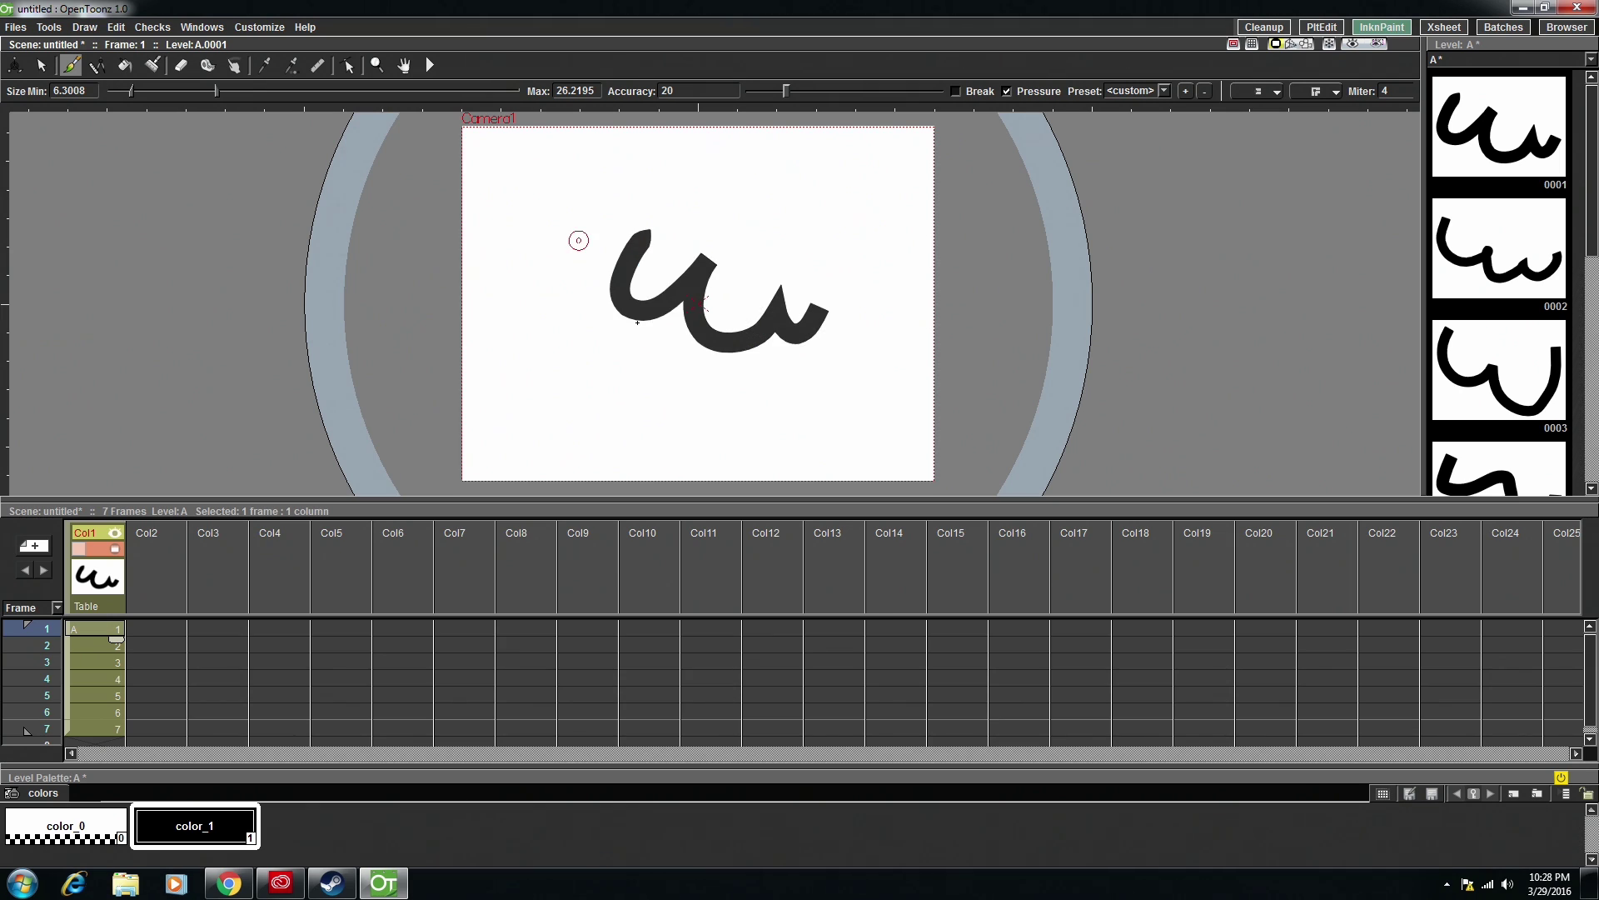
click(92, 646)
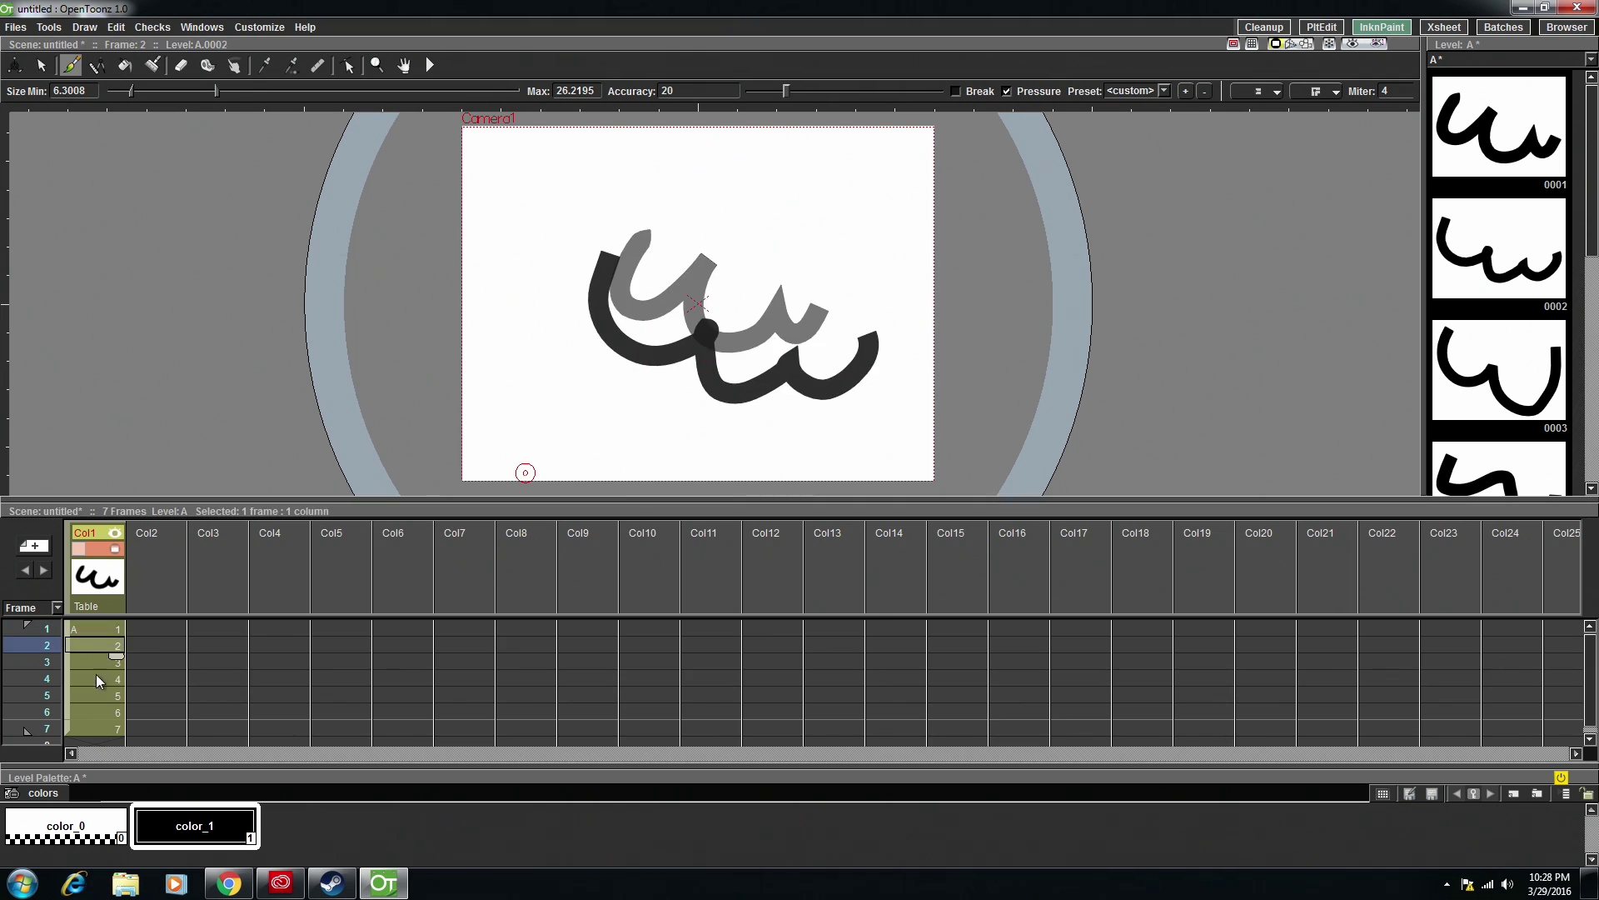
- Go through frames 3, 4 and 5 of Col1 with the onion skin active
click(96, 667)
click(94, 679)
click(96, 699)
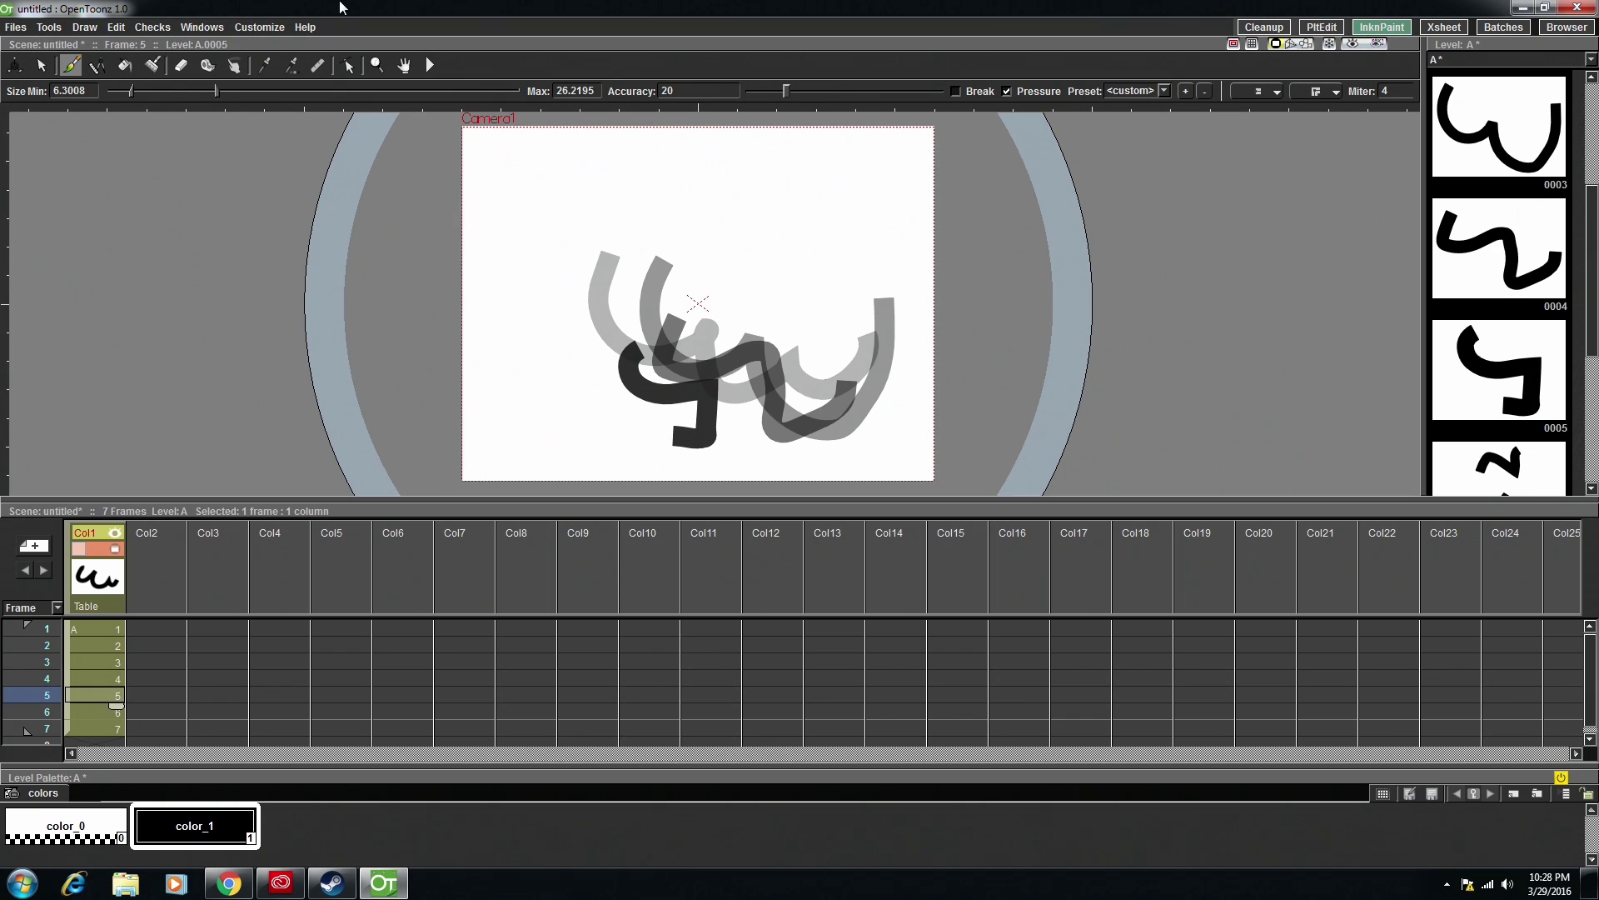
- Open the Onion Skin category of the preferences and turn on Onion Skin ON
click(265, 27)
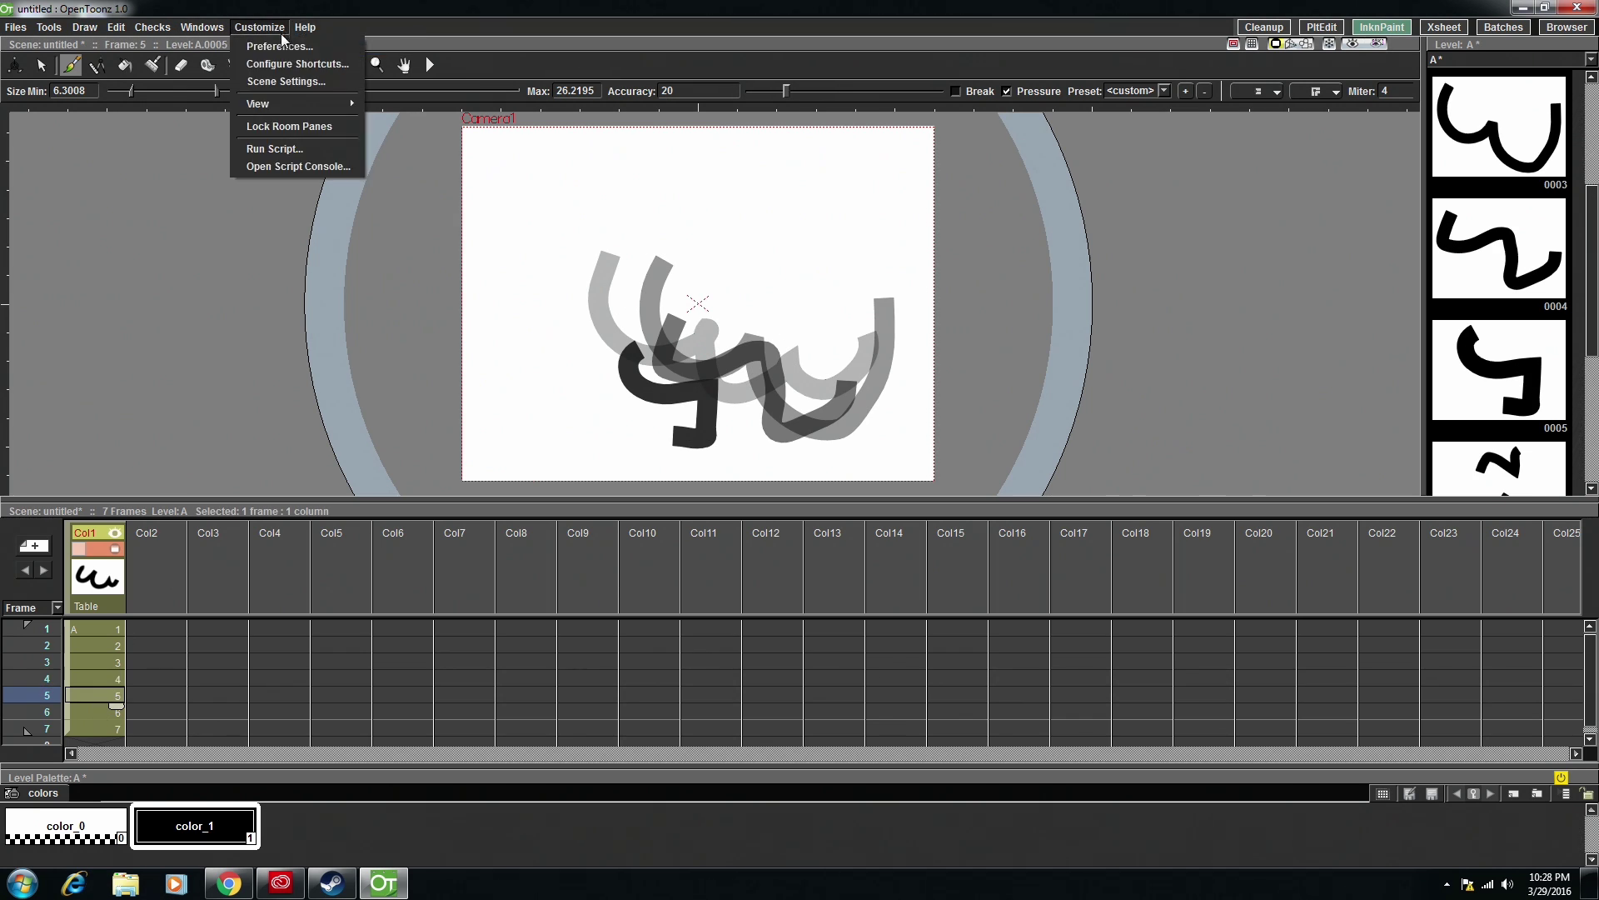
click(283, 46)
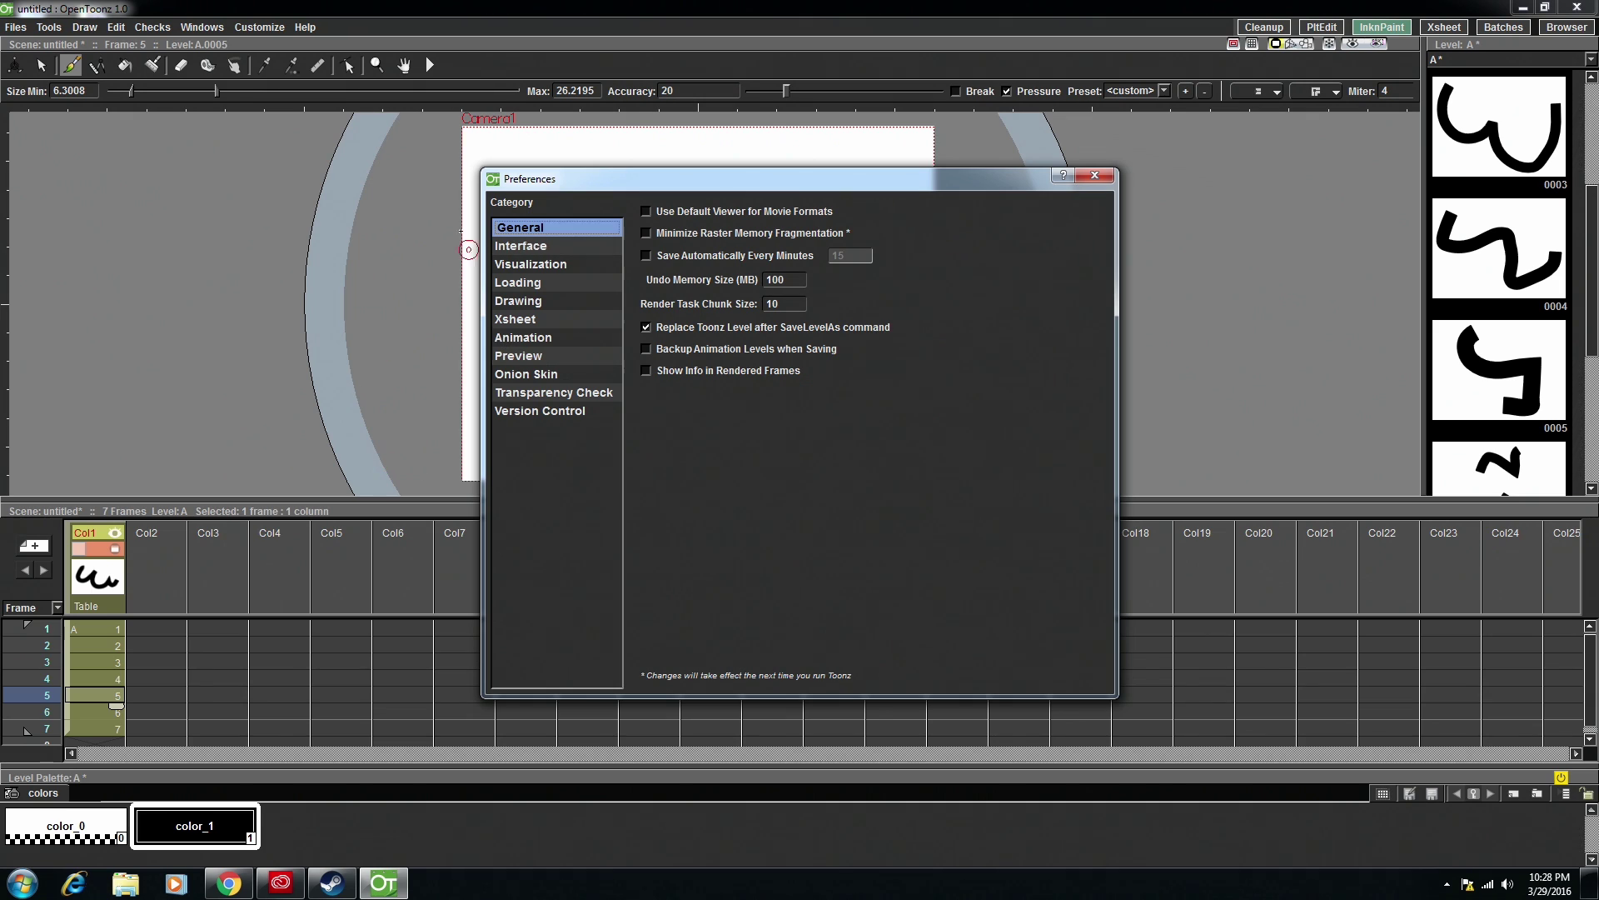
click(264, 28)
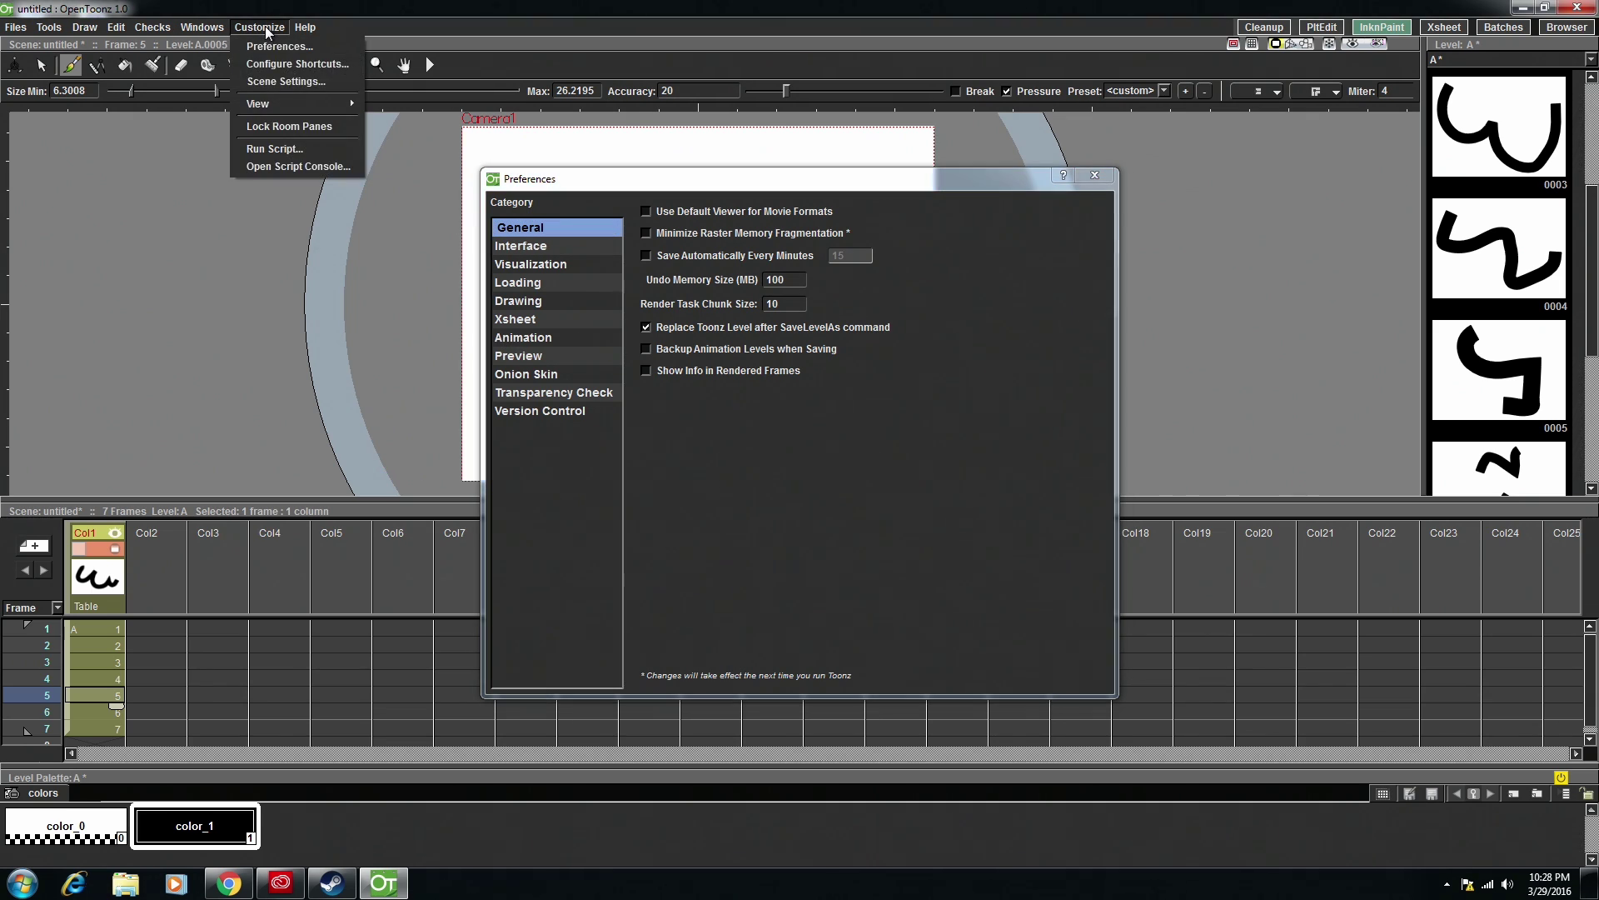
click(266, 28)
click(268, 28)
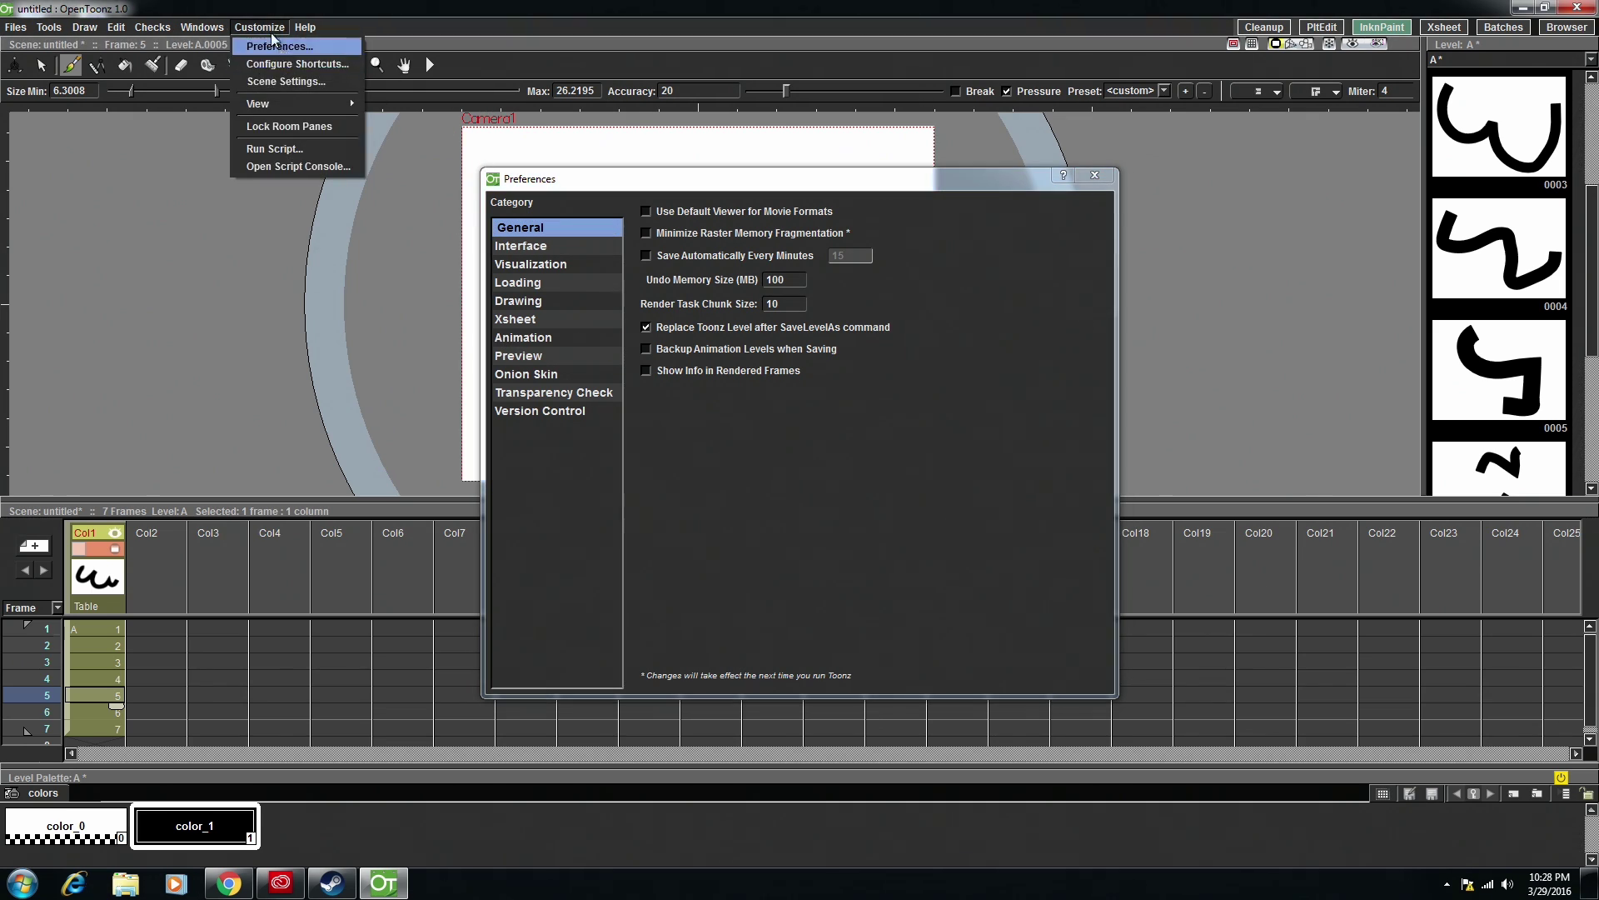
click(273, 43)
click(550, 374)
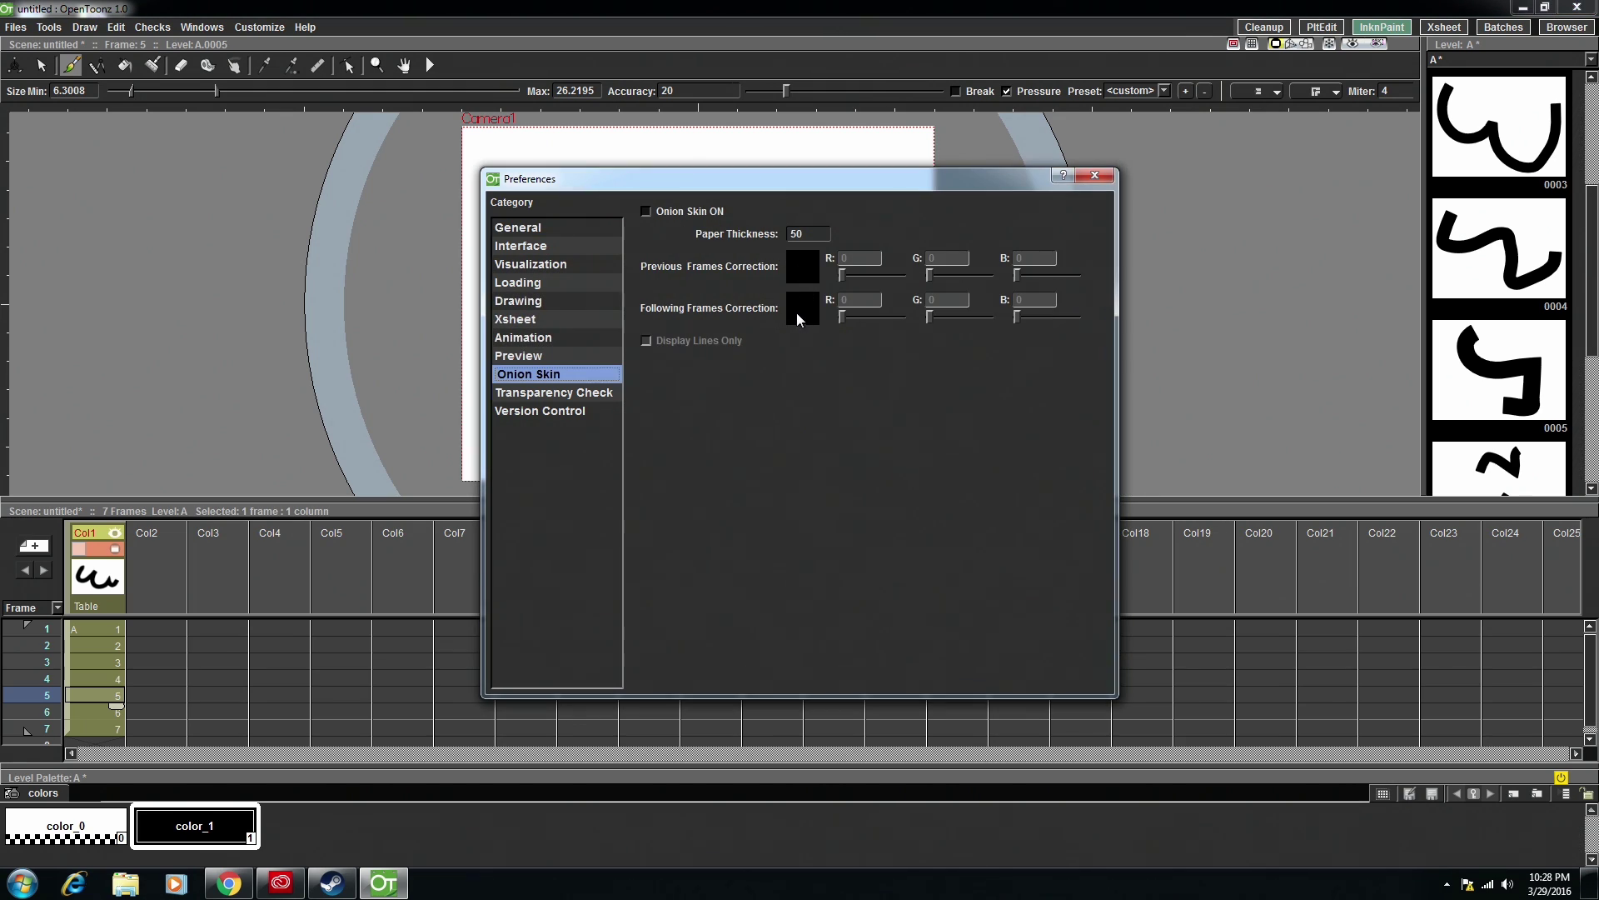
click(646, 212)
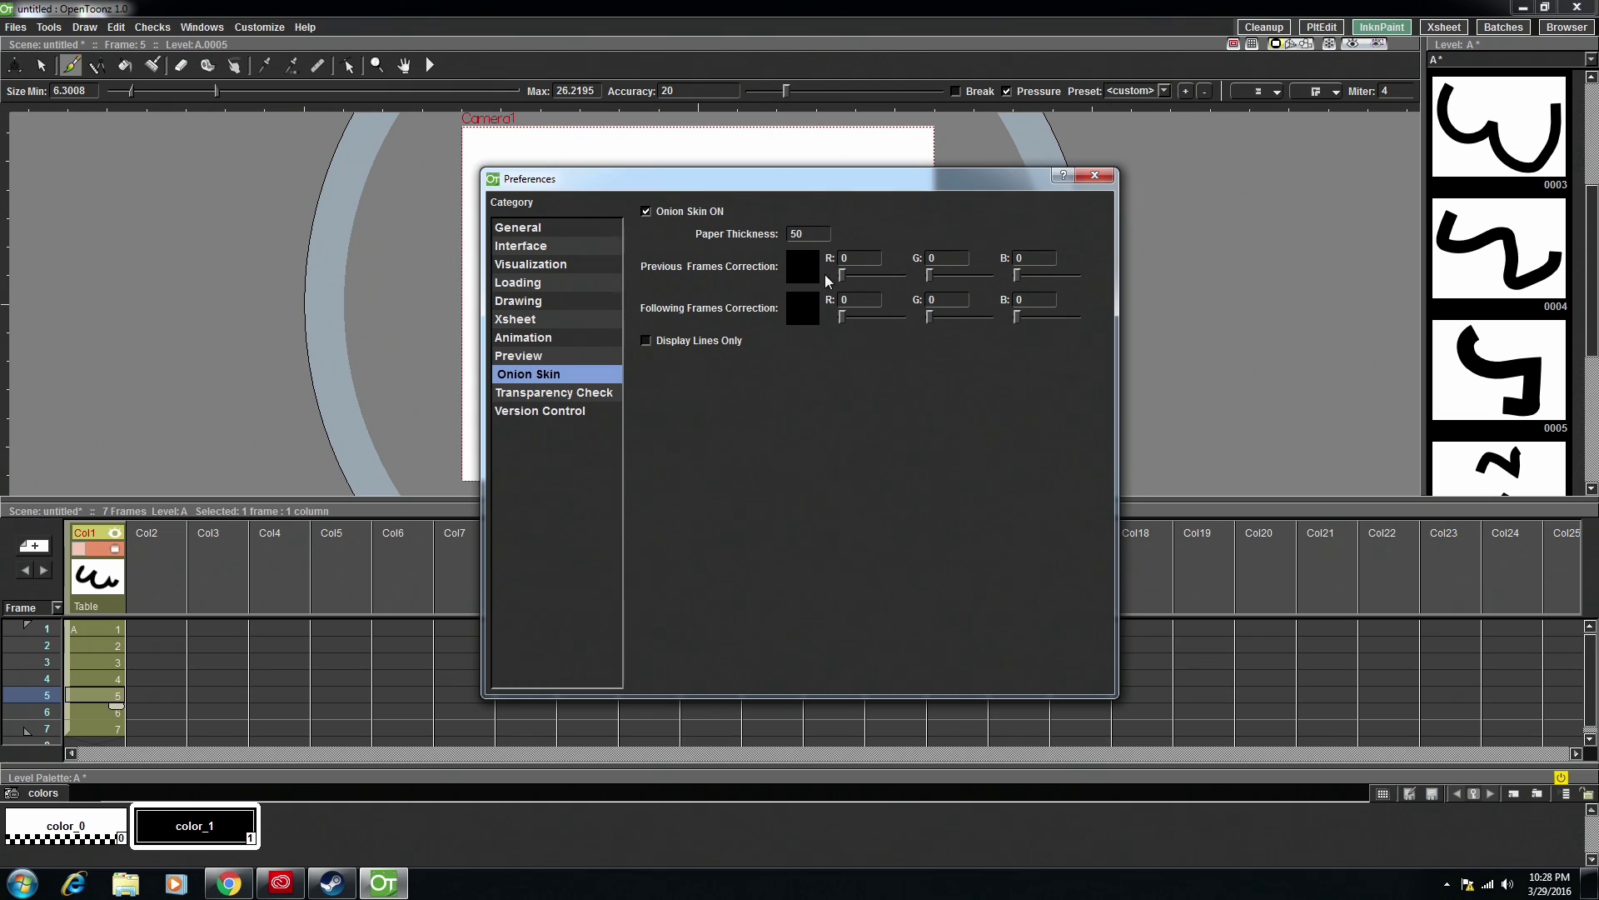
- Set the previous frames correction to green (0, 255, 0) and the following frames correction to red (255, 0, 0), then close the preferences
click(804, 278)
drag(843, 275, 1026, 284)
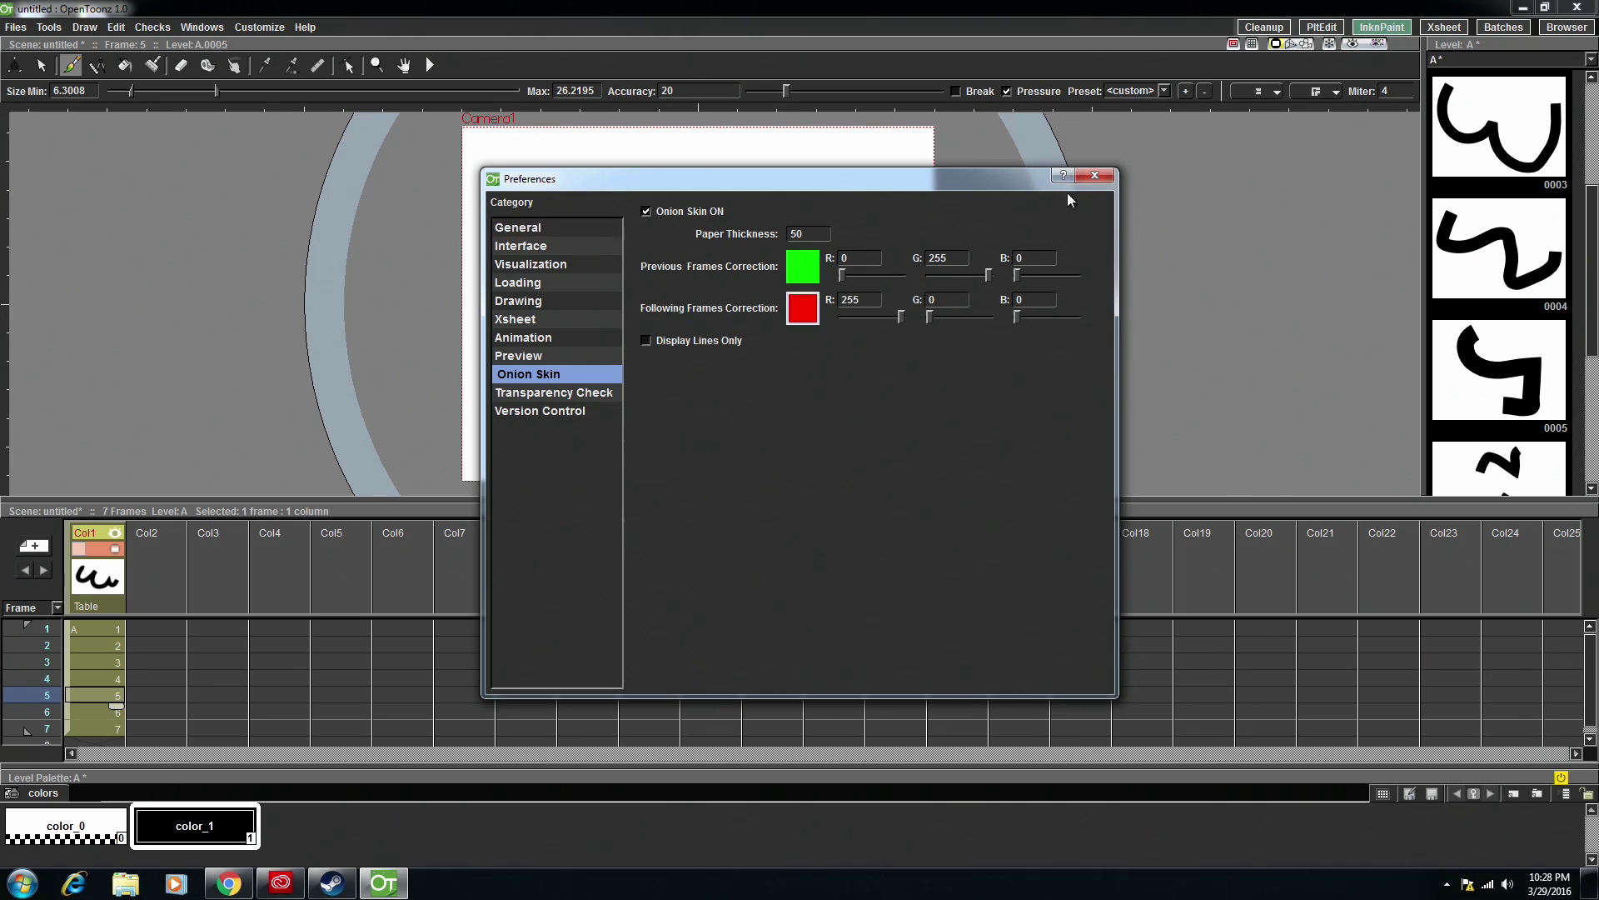
click(1094, 175)
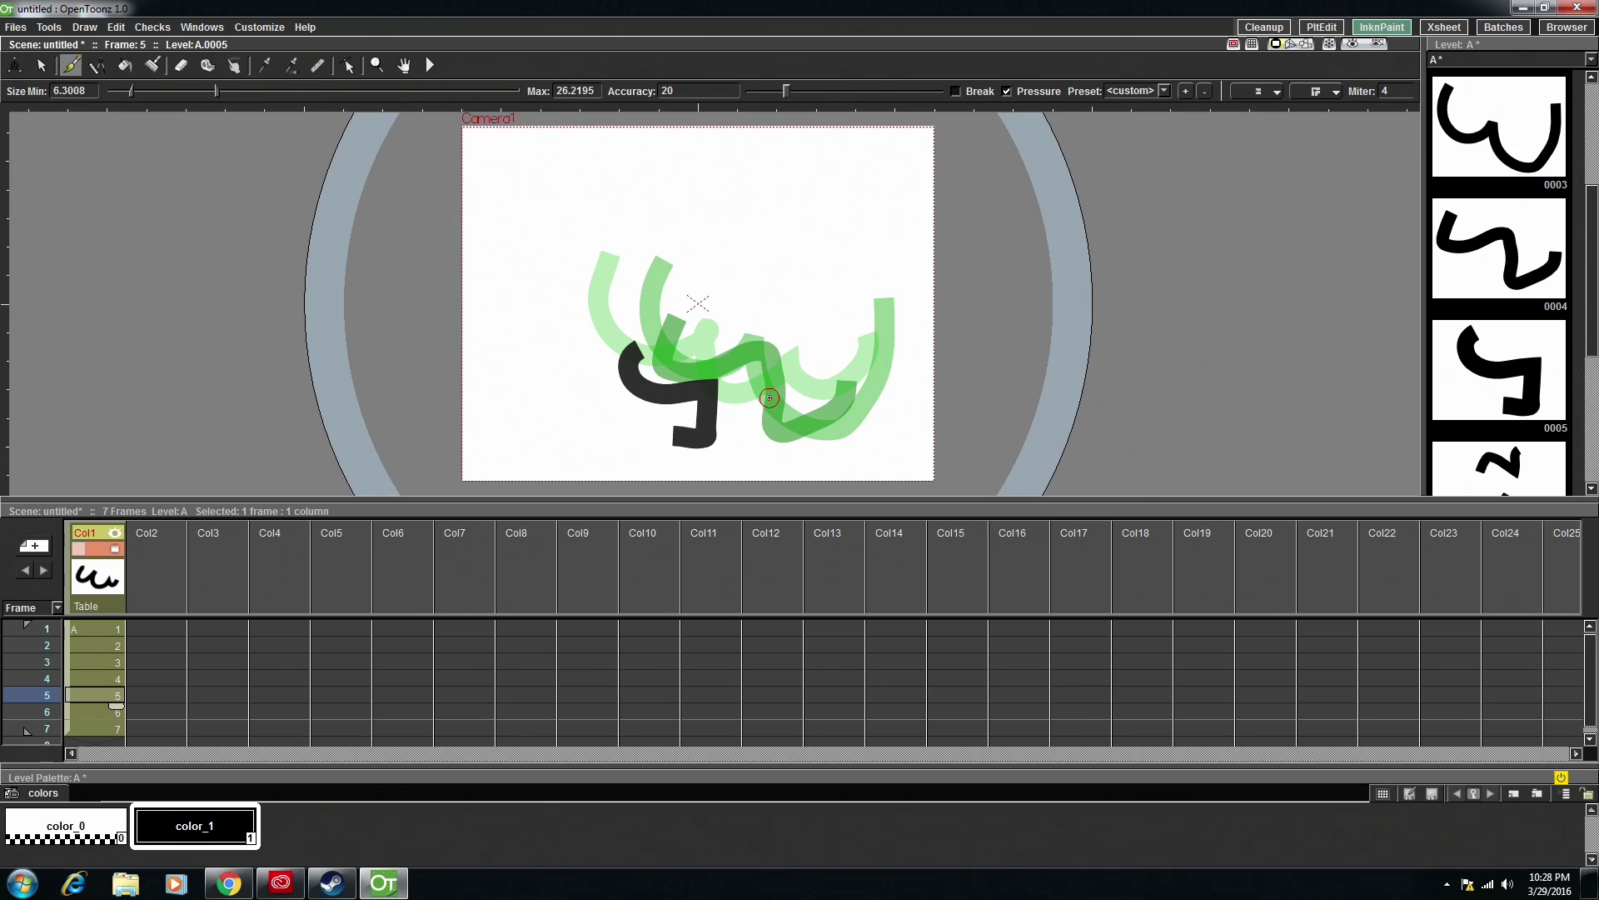
- Step down and back up through the Col1 frames to examine the coloured onion skin, ending on frame 1
mouse_move(96, 679)
mouse_down()
mouse_move(92, 627)
mouse_move(123, 629)
mouse_up()
key(Down)
key(Down)
key(Down)
key(Down)
key(Down)
key(Down)
key(Down)
key(Up)
key(Up)
key(Up)
key(Up)
key(Up)
key(Up)
key(Up)
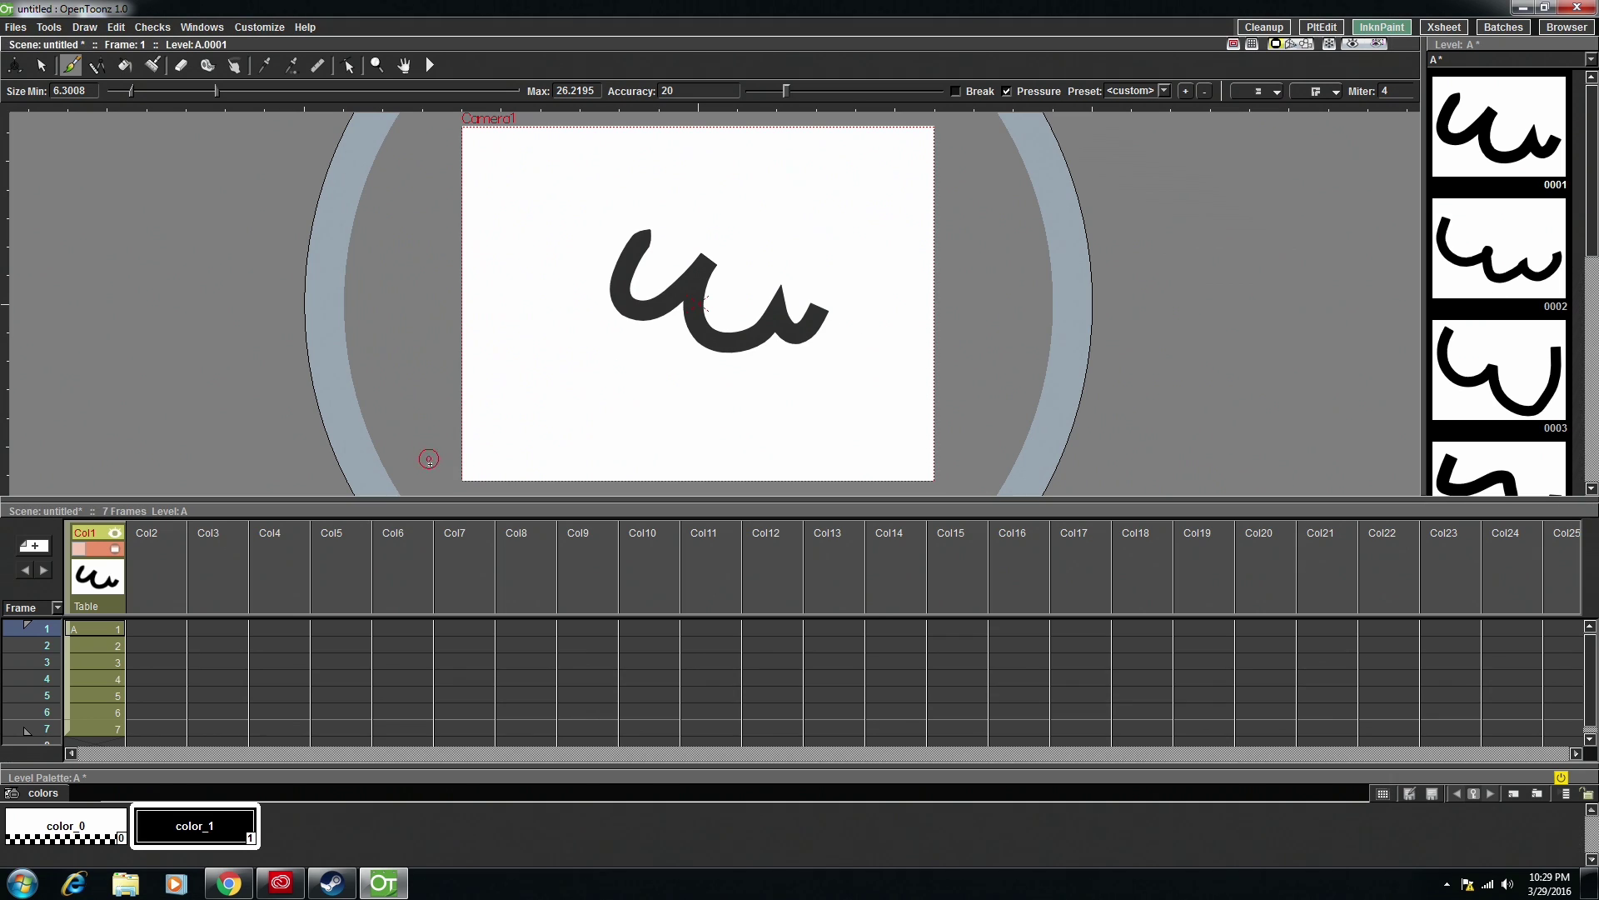
key(Down)
key(Down)
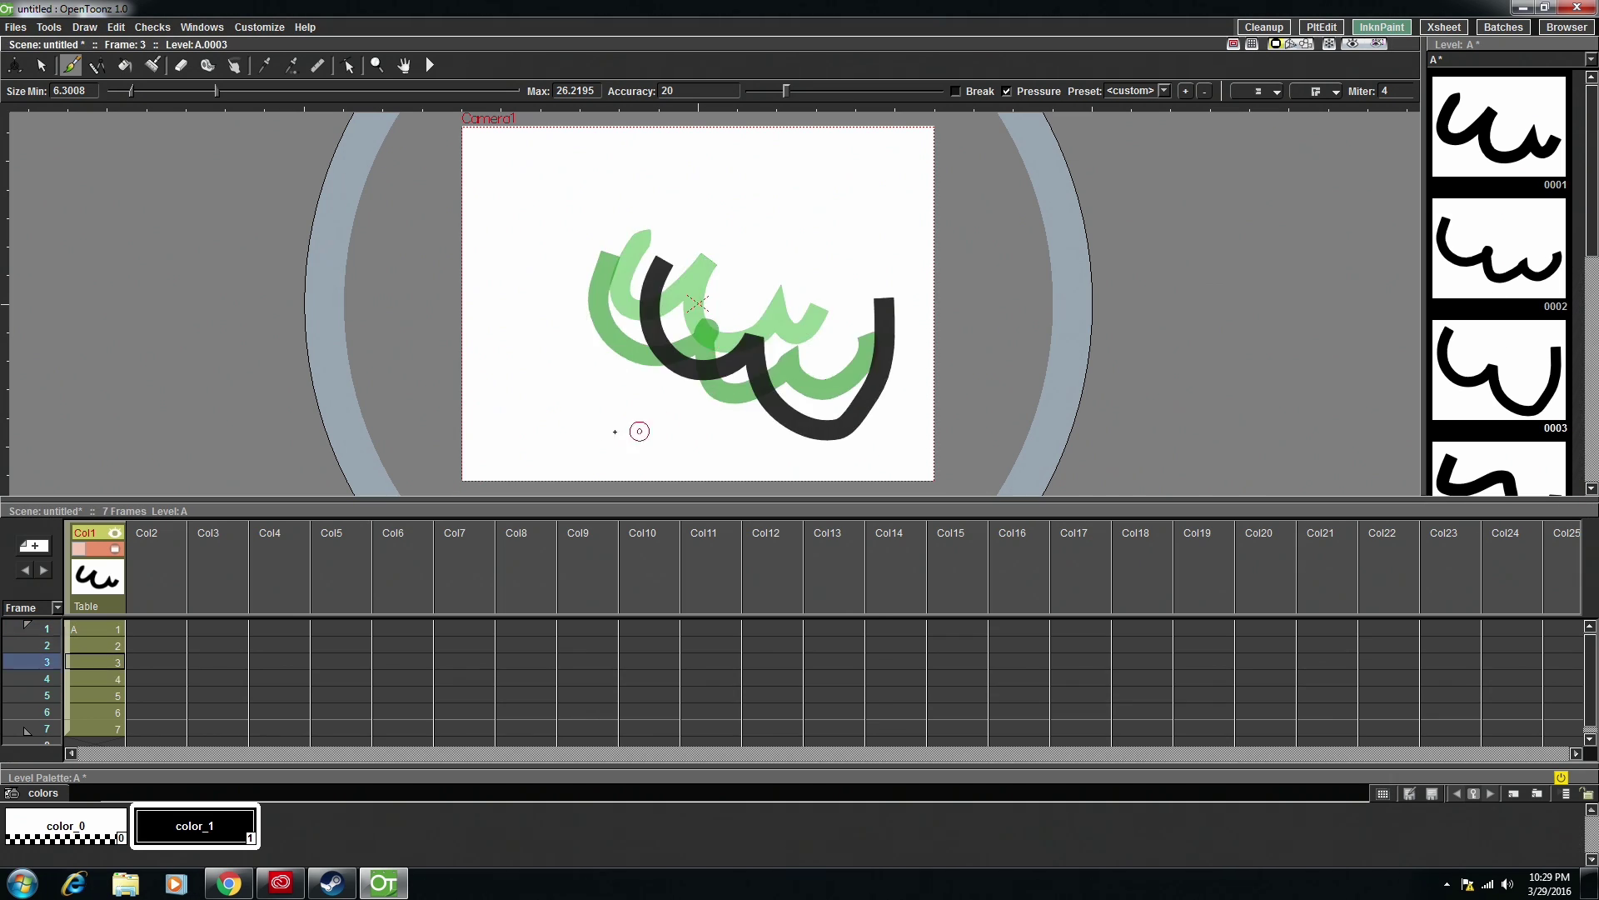
key(Down)
key(Down)
key(Down)
key(Down)
key(Up)
key(Up)
key(Up)
key(Up)
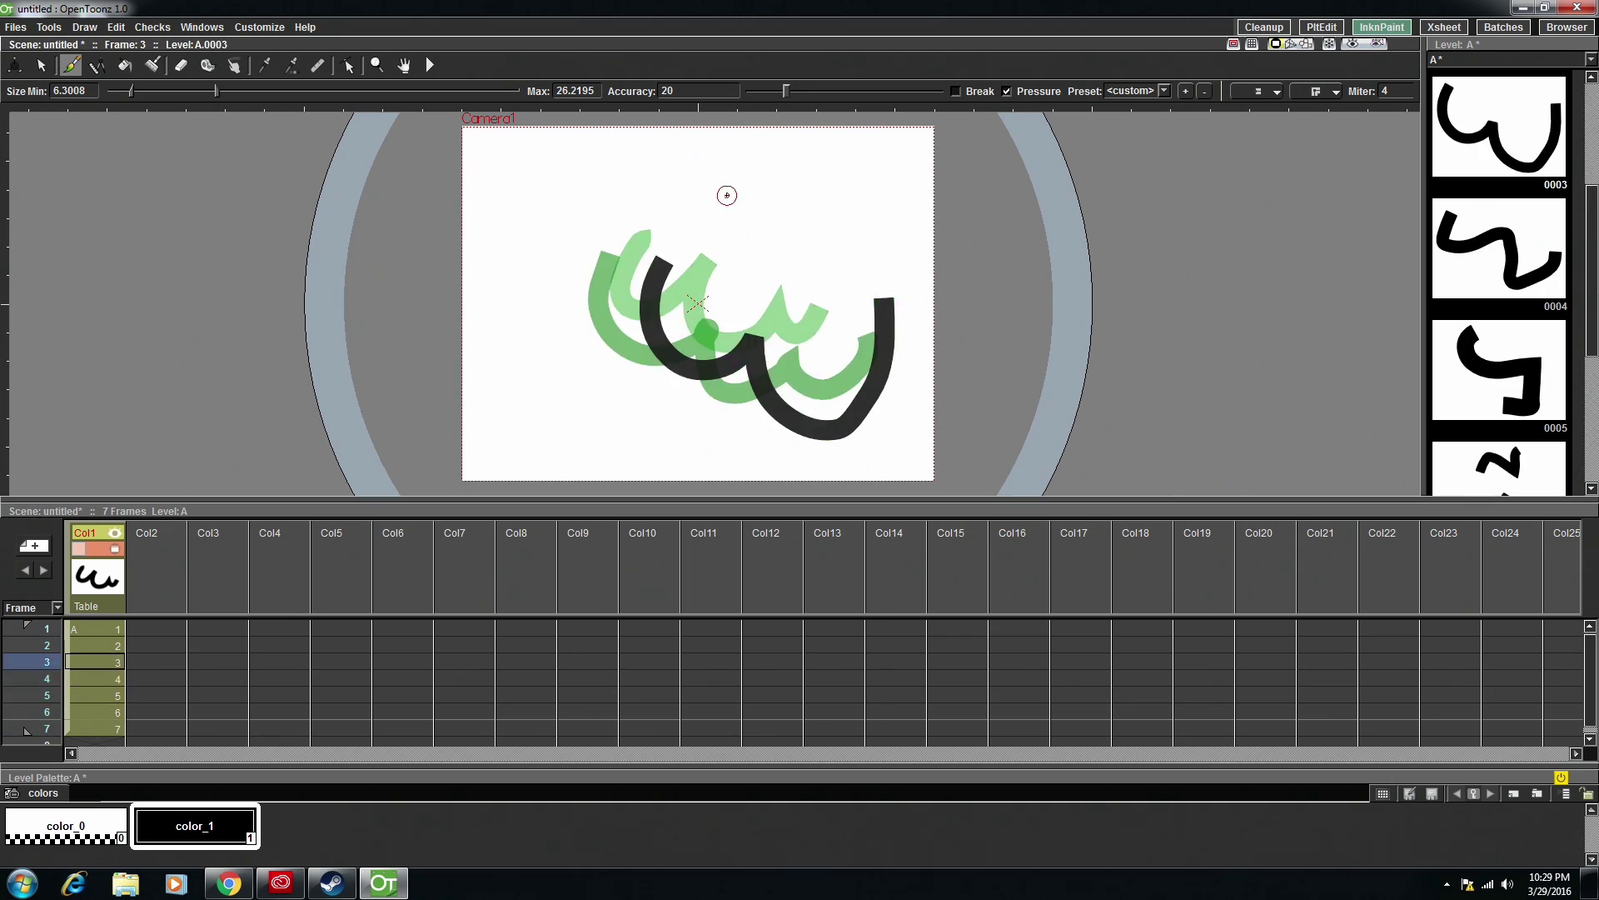
key(Up)
key(Up)
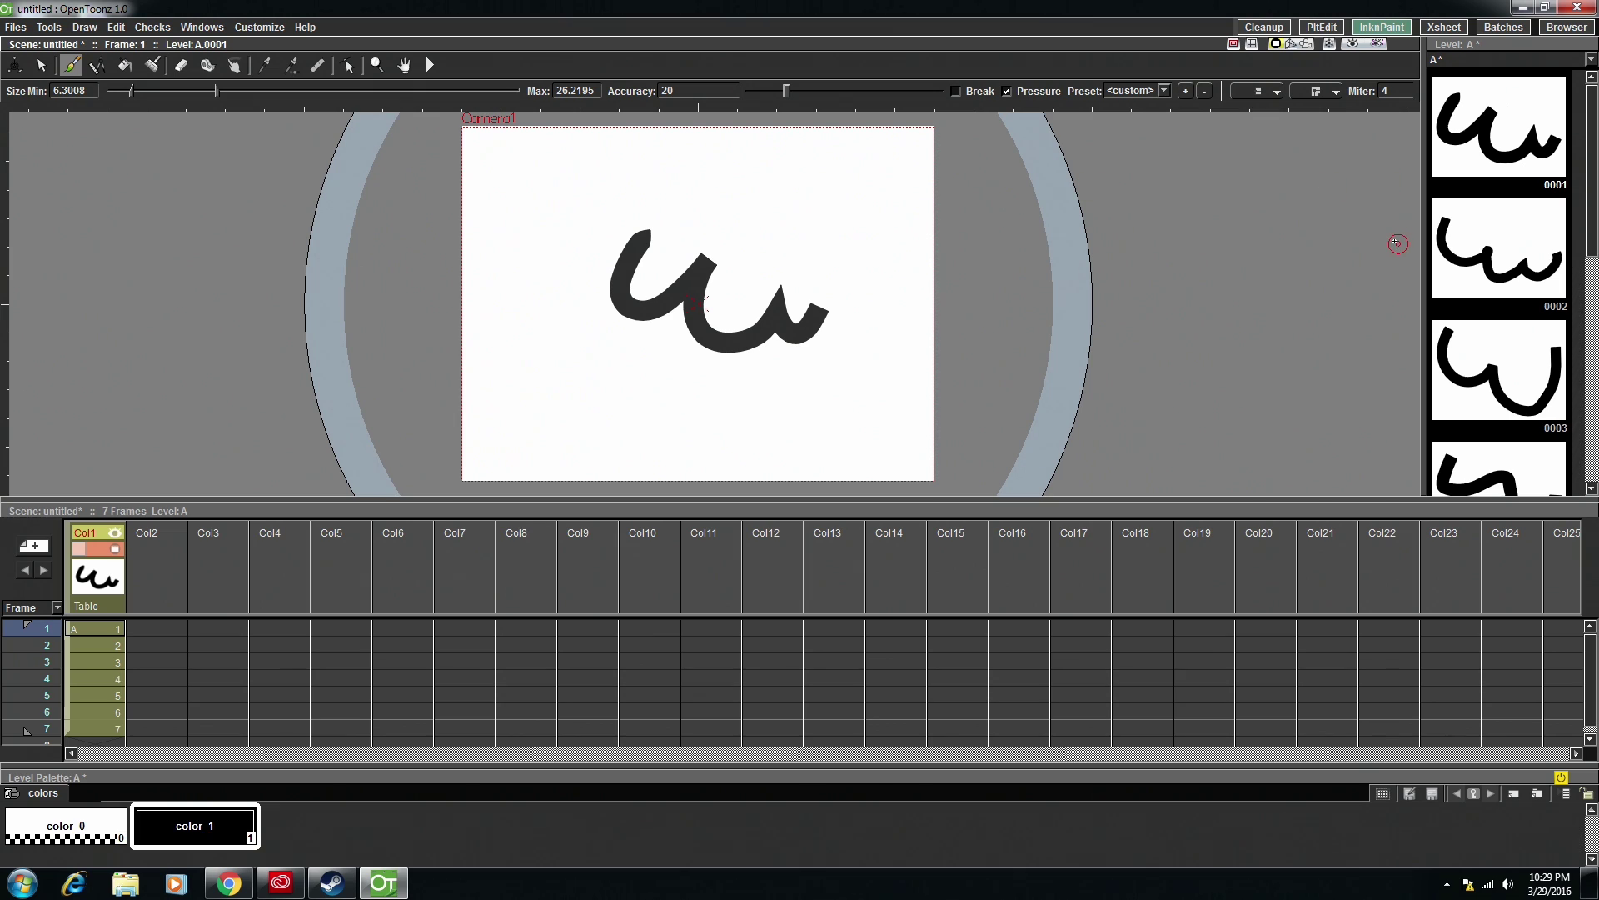
- Go through drawings 0002, 0003 and 0004 in the level strip
click(1499, 252)
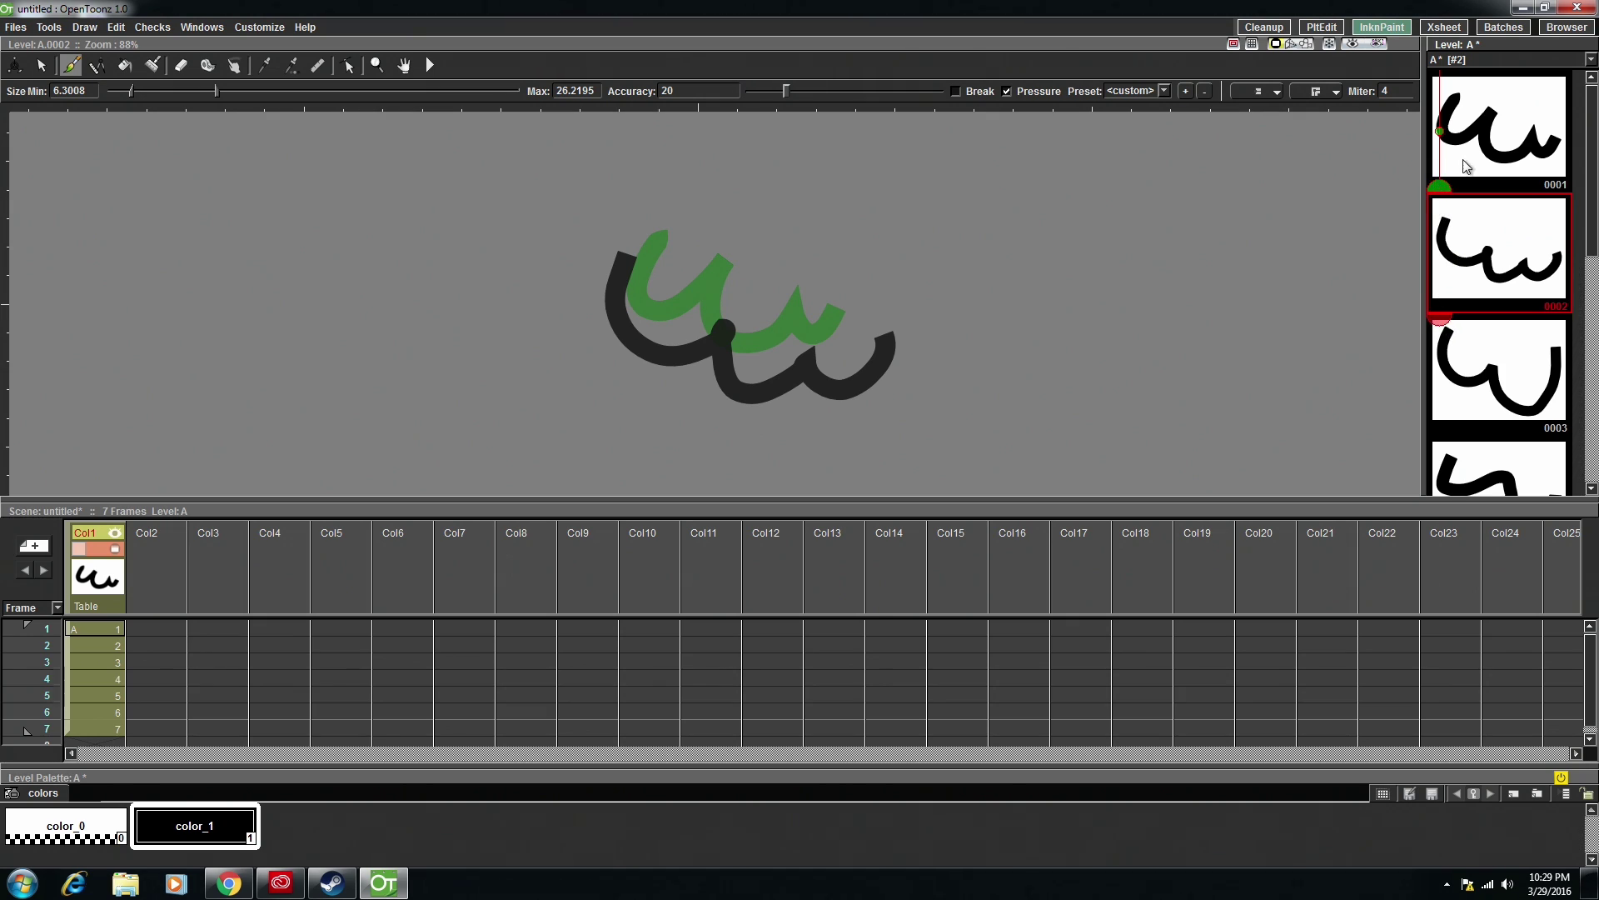
click(1477, 364)
scroll(1496, 392, down, 2)
click(1492, 246)
- Limit the onion skin around drawing 0004 to one previous drawing, 0003, and one following drawing, 0005
scroll(1466, 192, up, 3)
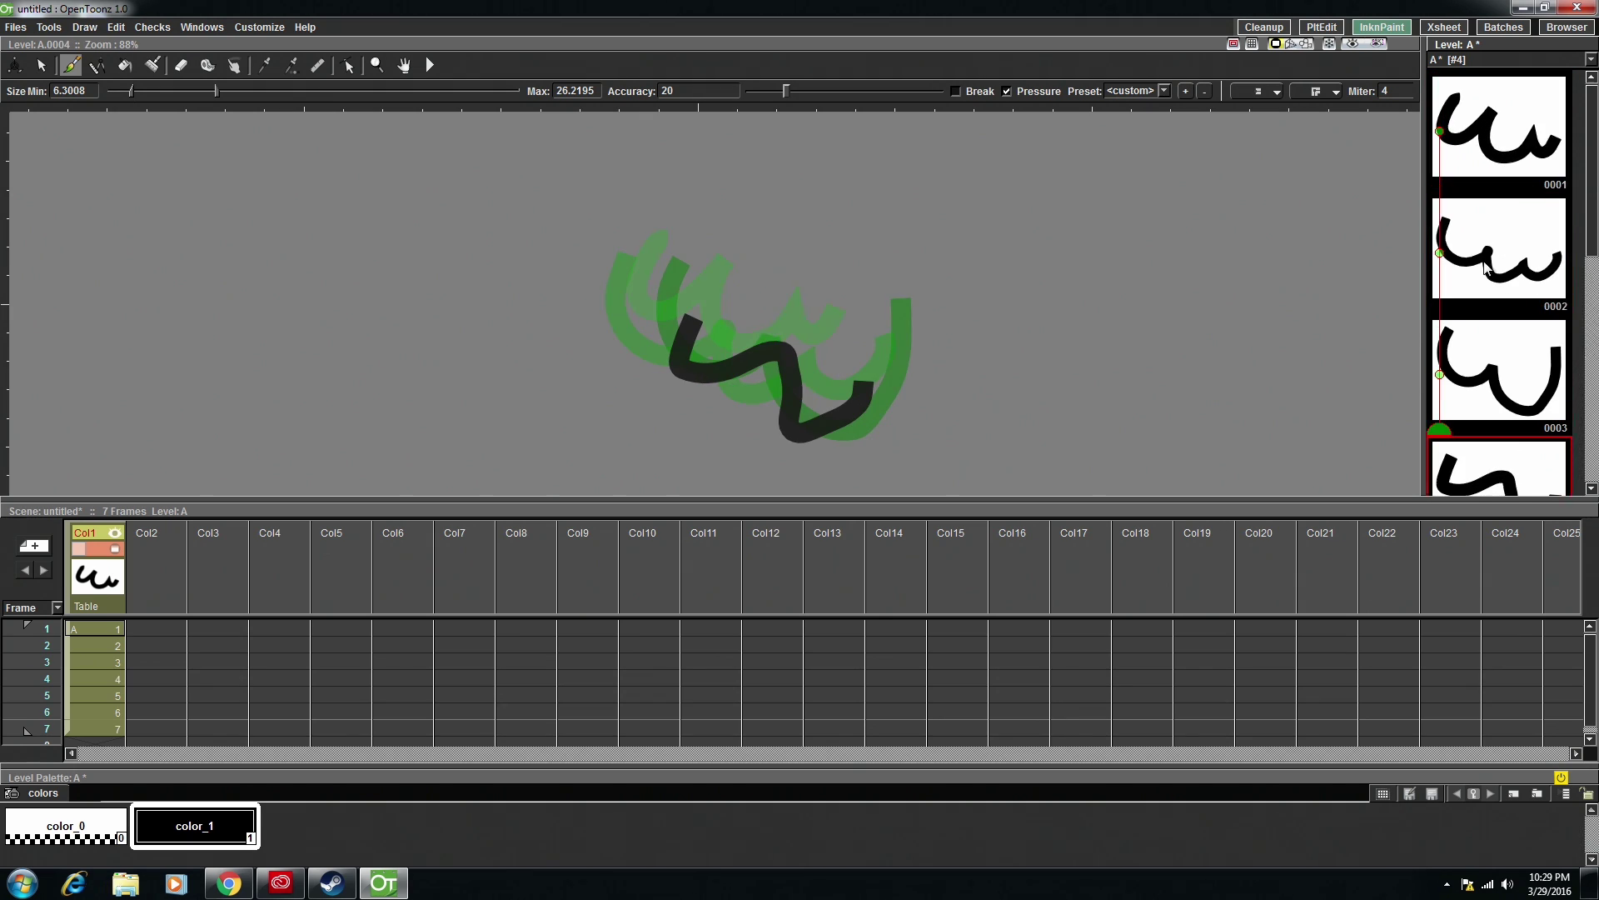
drag(1441, 131, 1462, 388)
scroll(1461, 388, down, 3)
drag(1442, 203, 1446, 248)
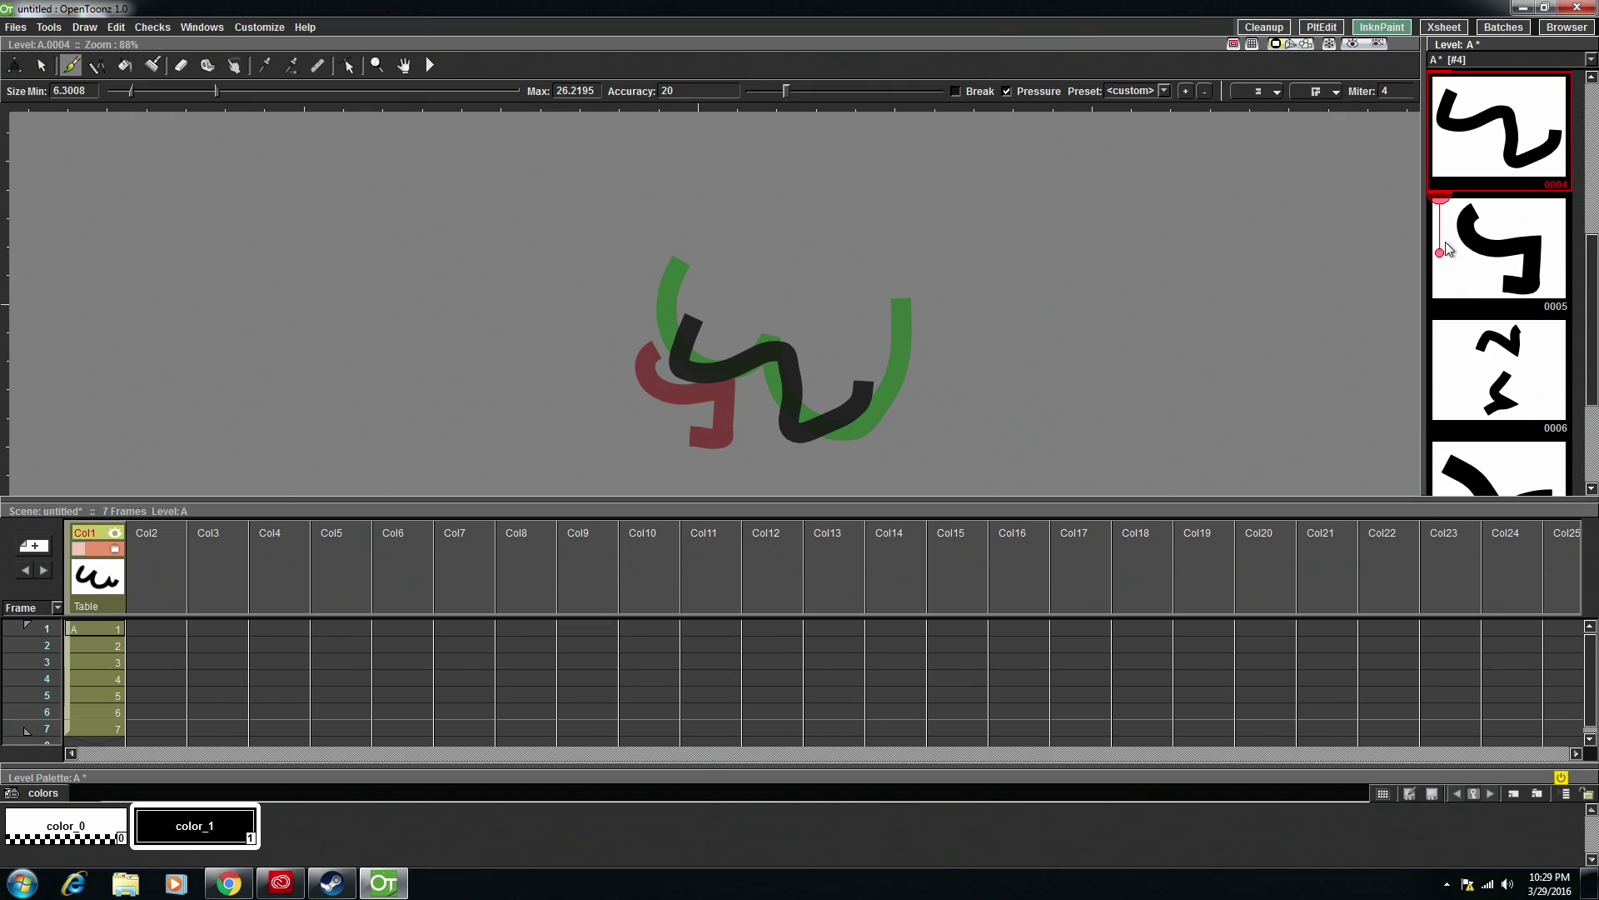
scroll(1487, 300, up, 1)
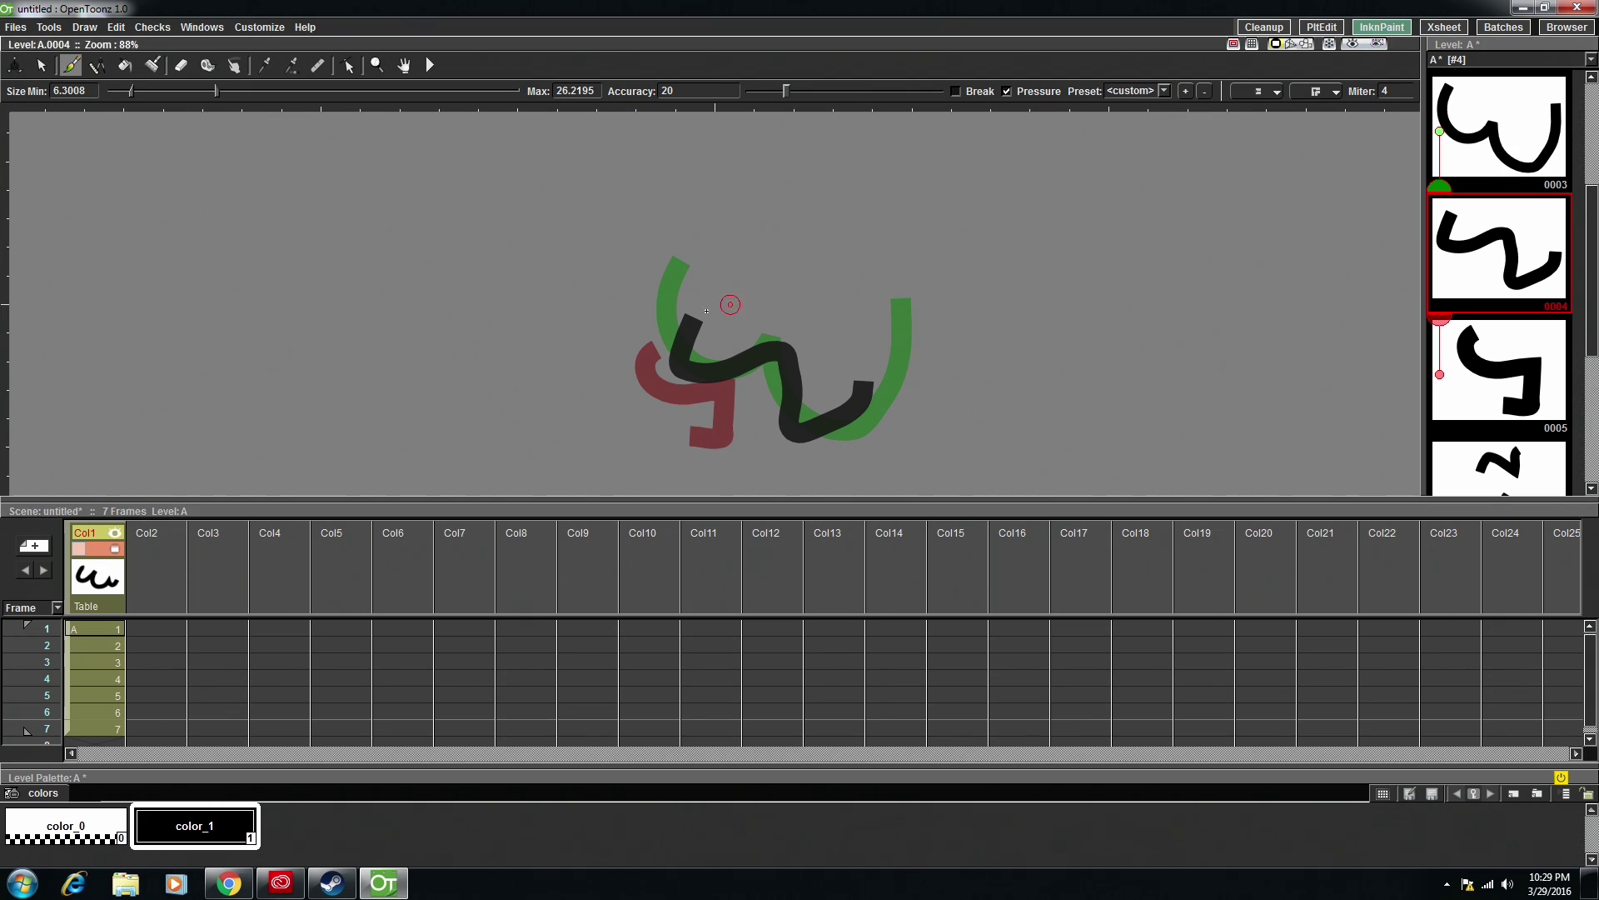
- Step from frame 1 to frame 7 of Col1 and back to frame 1 to examine the adjusted onion skin range
click(83, 633)
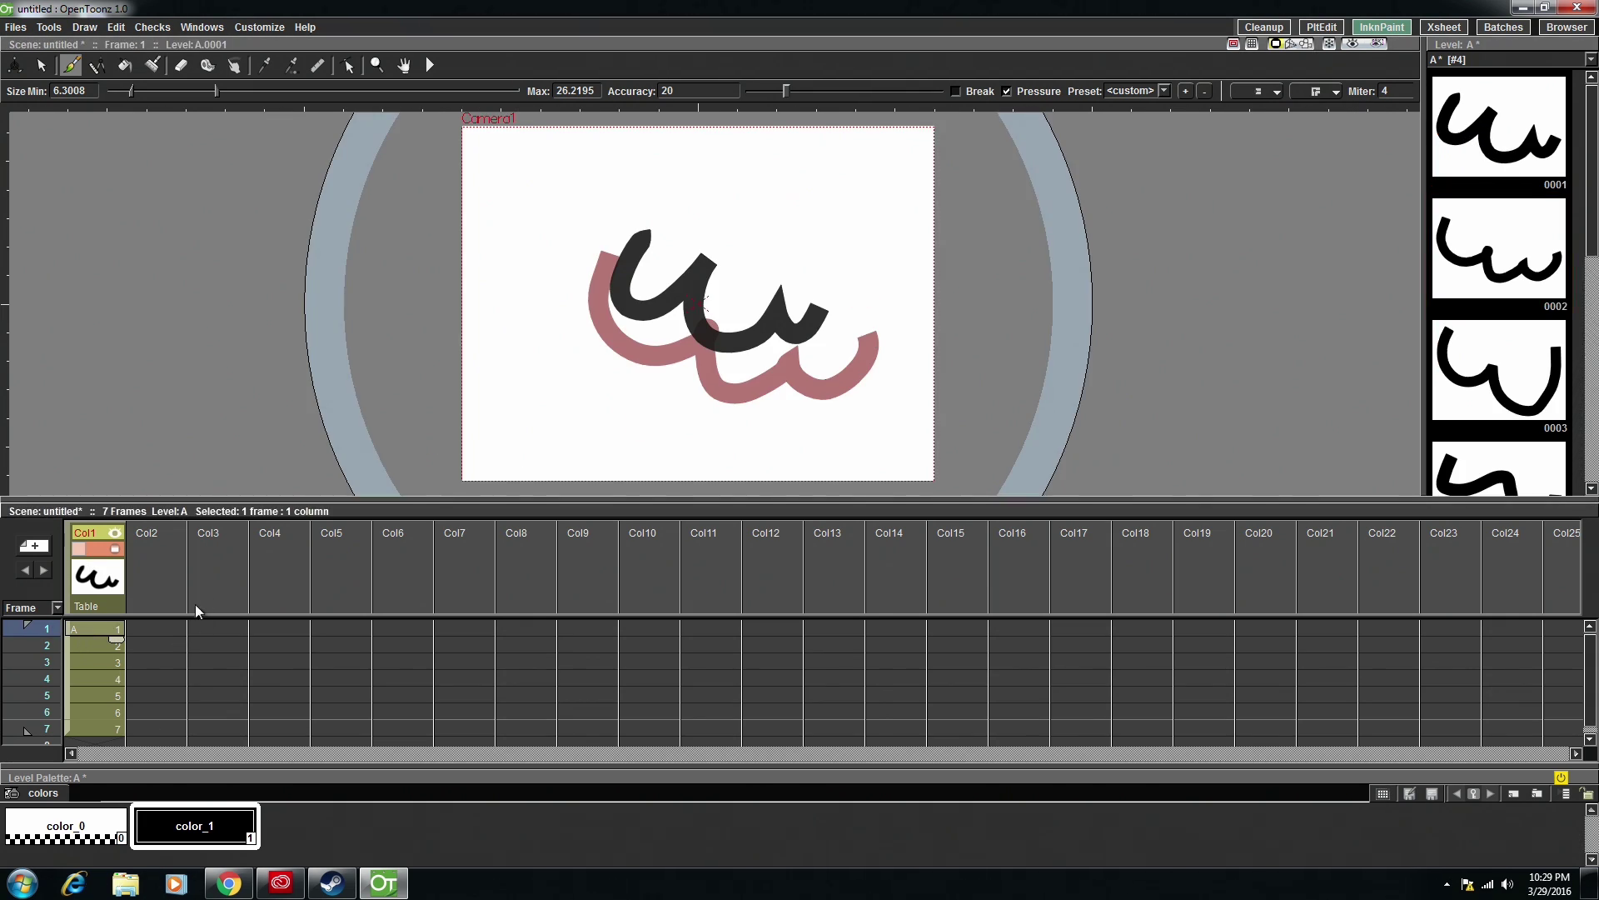
key(Down)
key(Down)
key(Down)
key(Down)
key(Down)
key(Down)
key(Down)
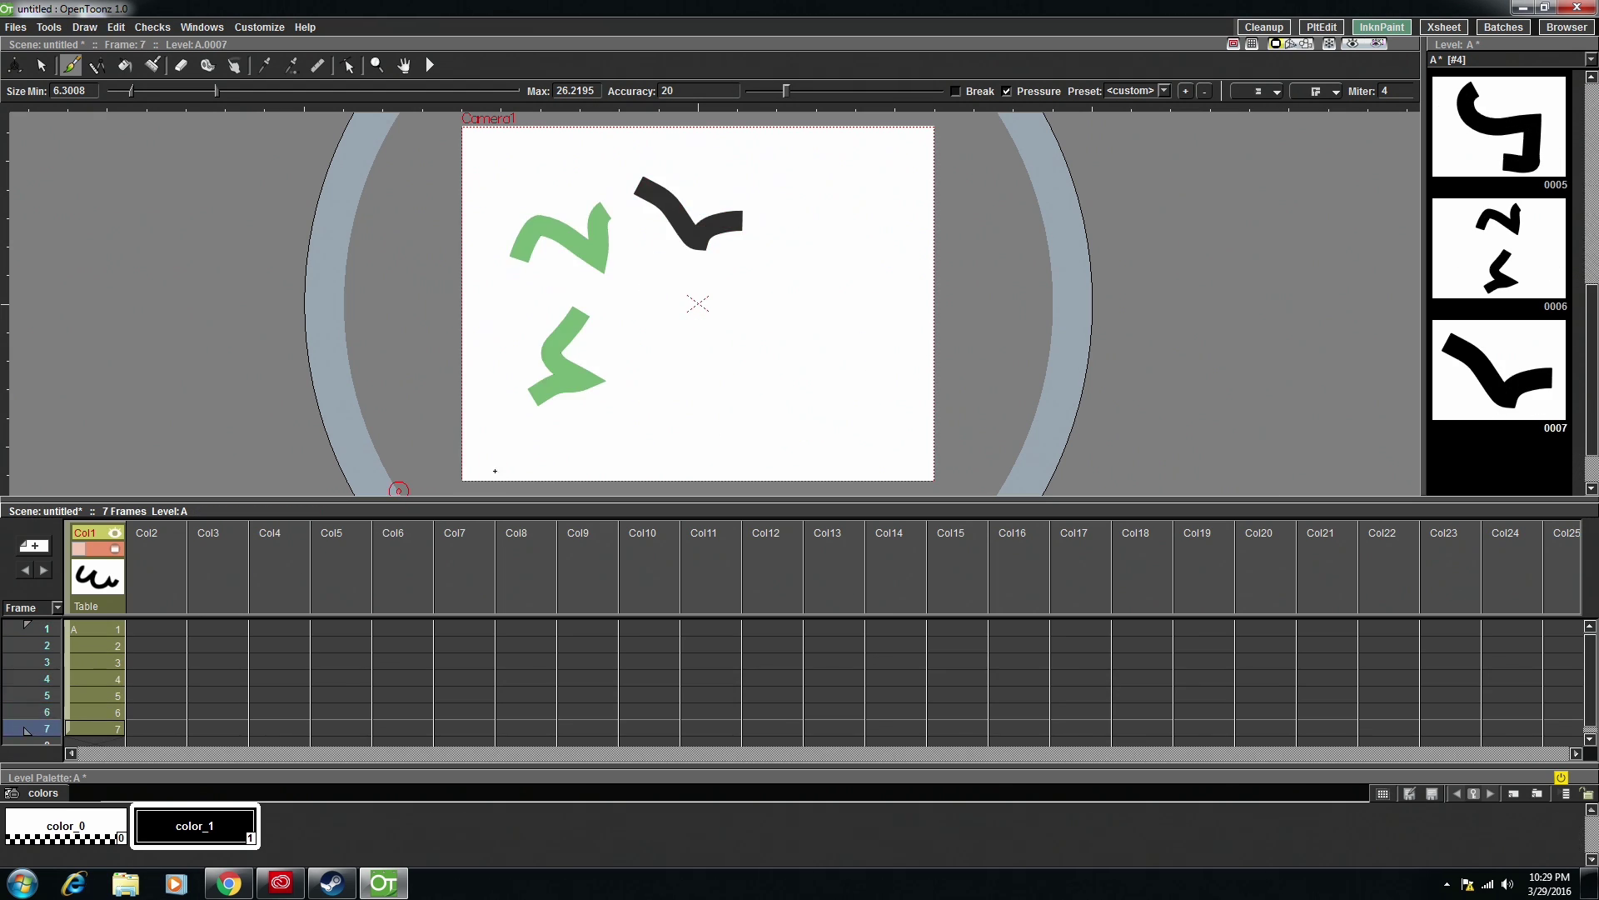
key(Up)
key(Up)
key(Up)
key(Up)
key(Up)
key(Up)
key(Up)
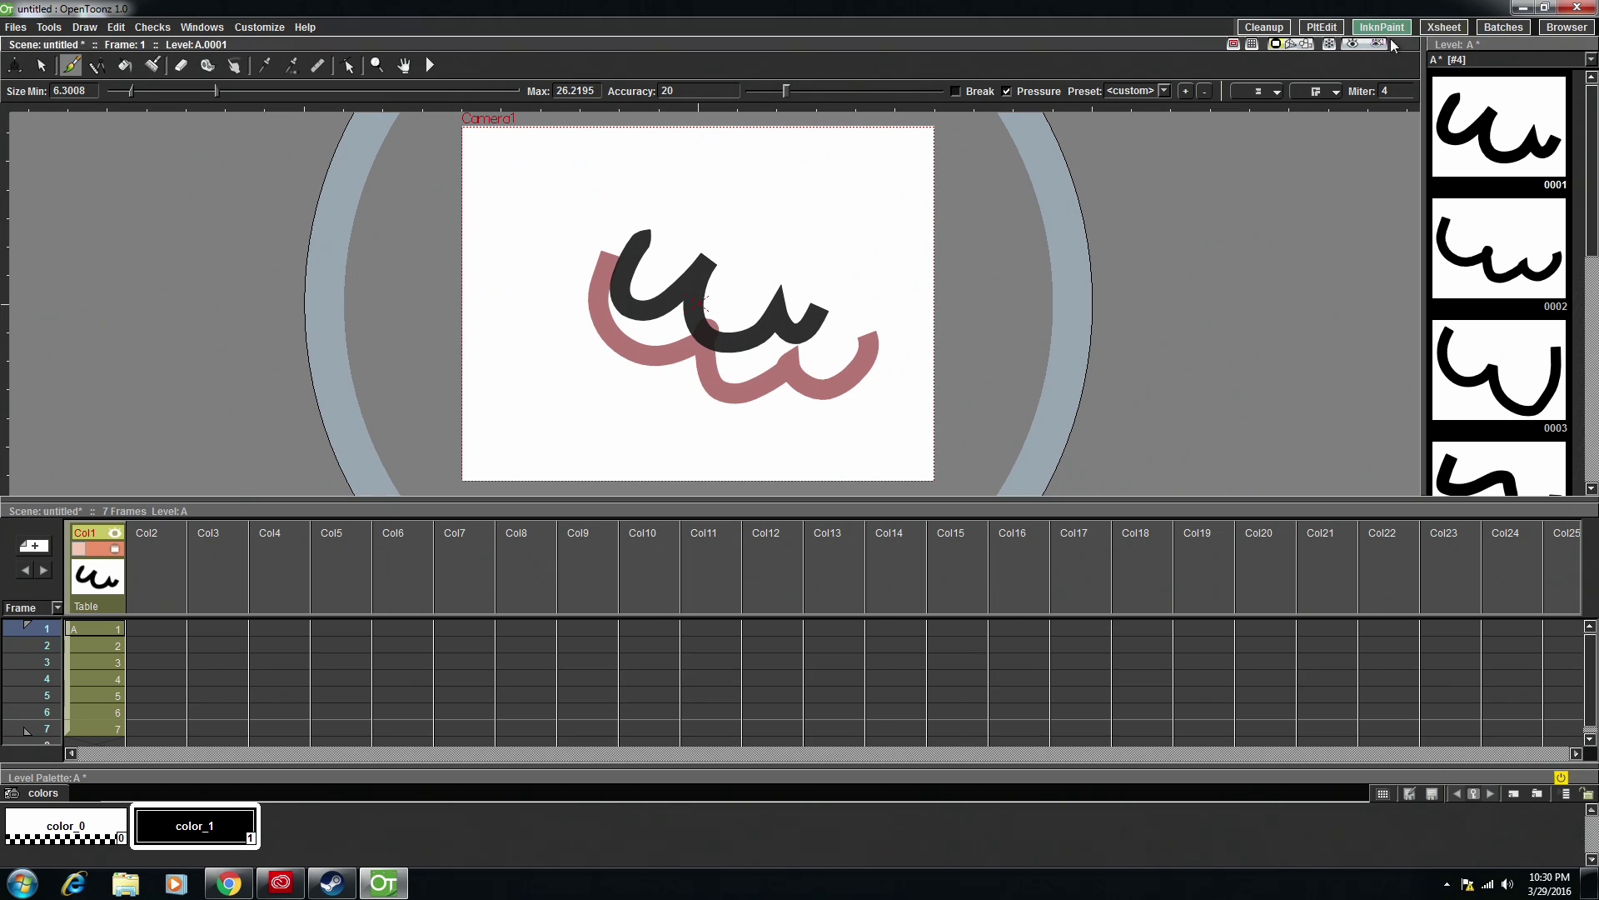
- Switch to the Xsheet room and examine the preview settings of the scene
click(1445, 26)
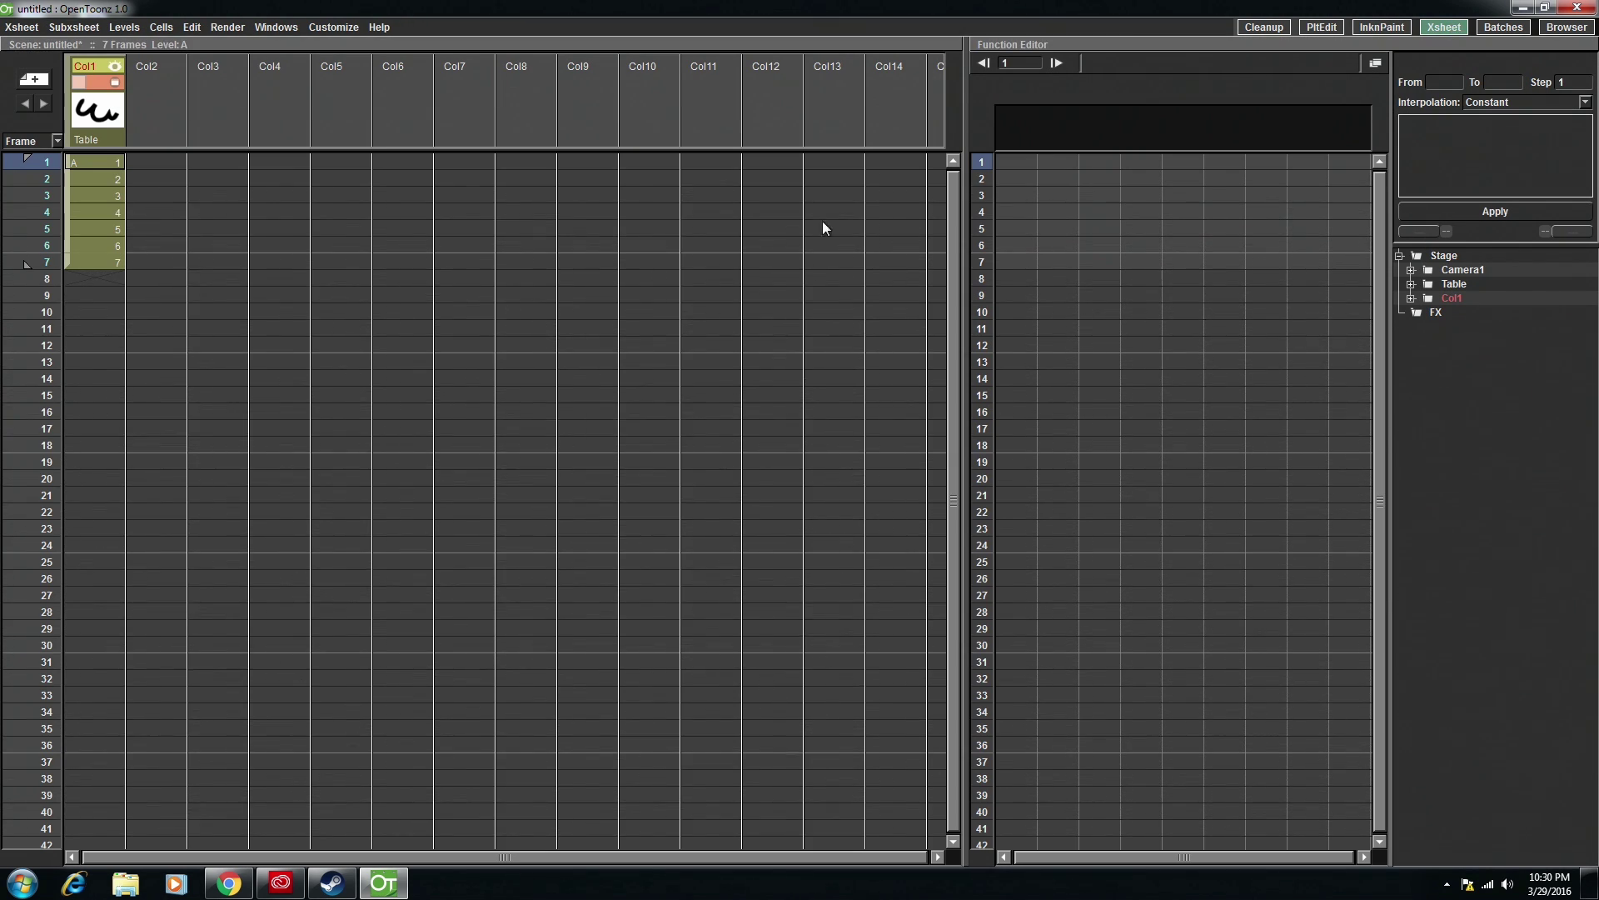
click(1367, 27)
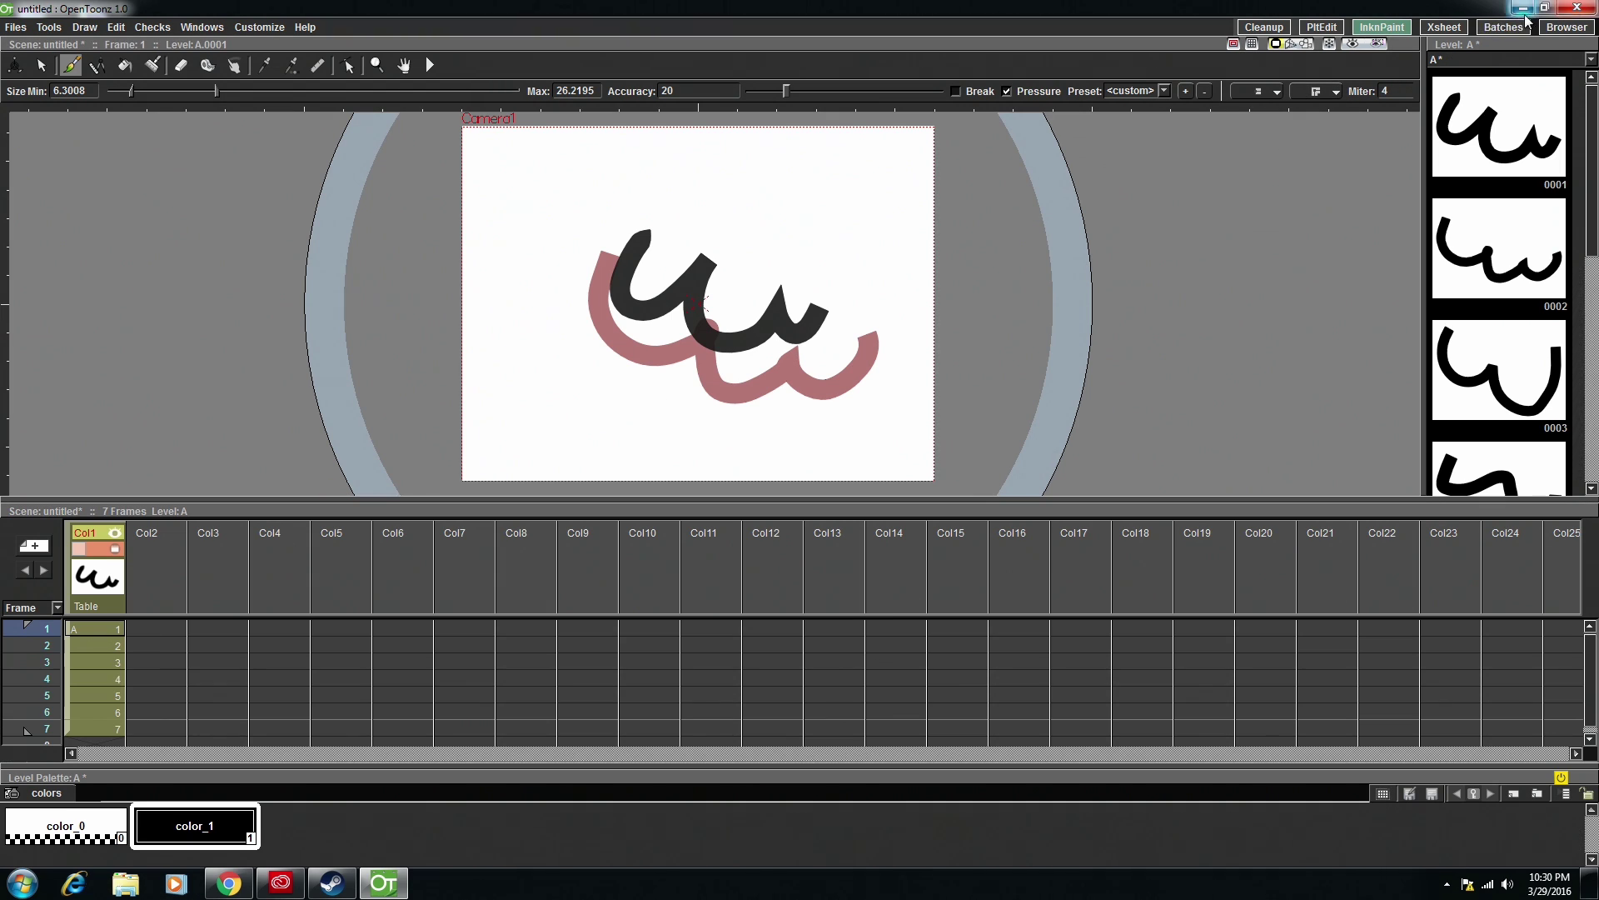
click(1460, 27)
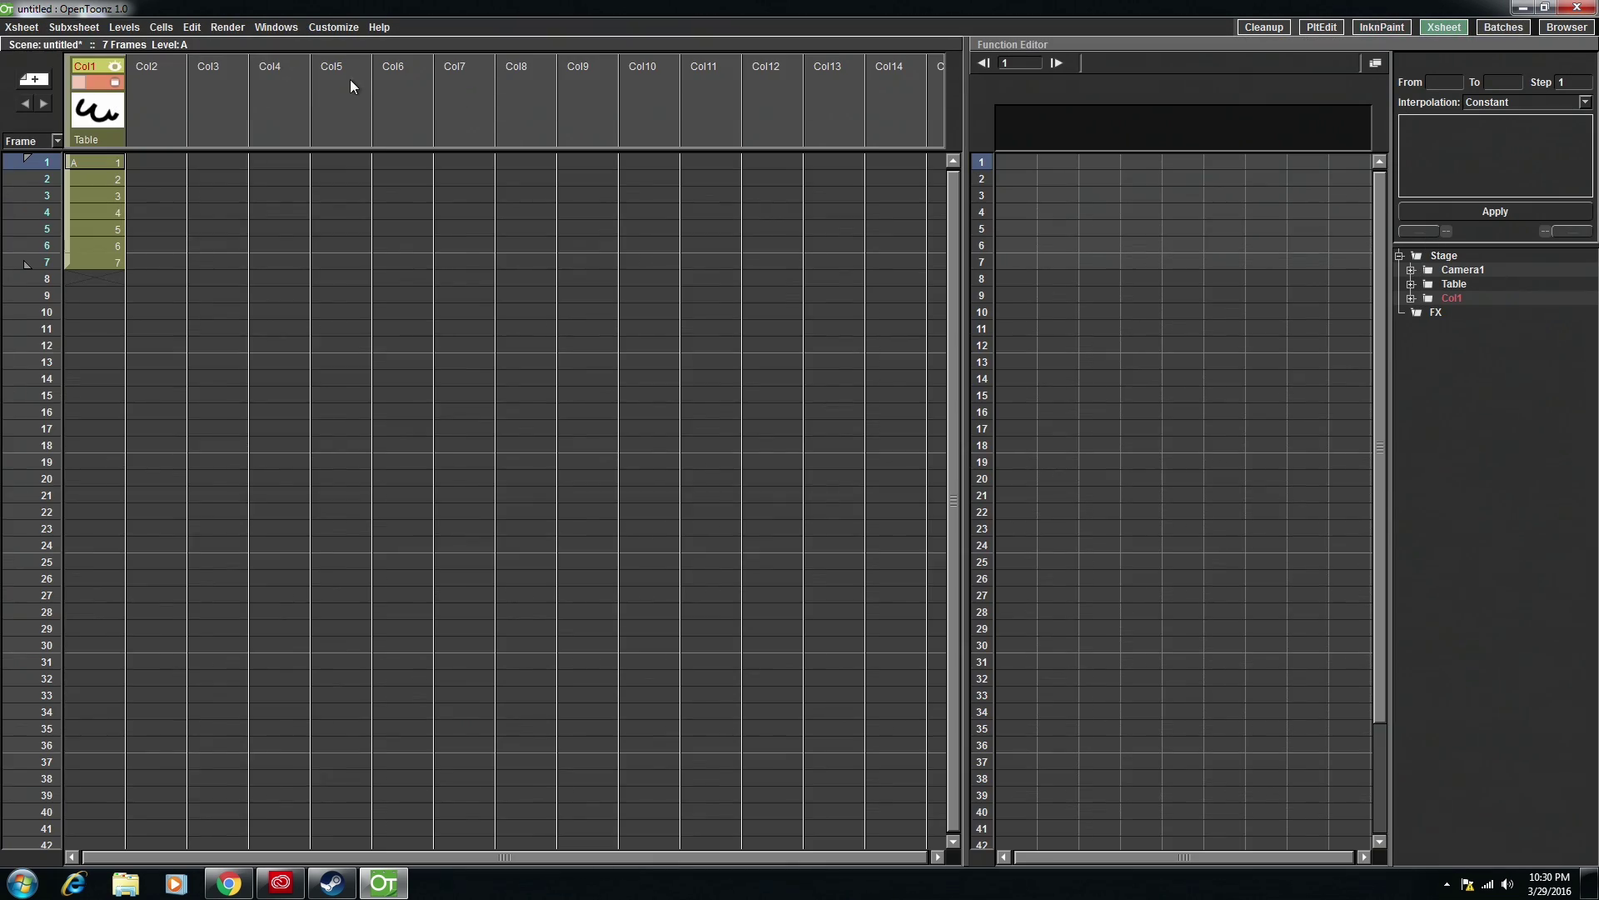
click(227, 27)
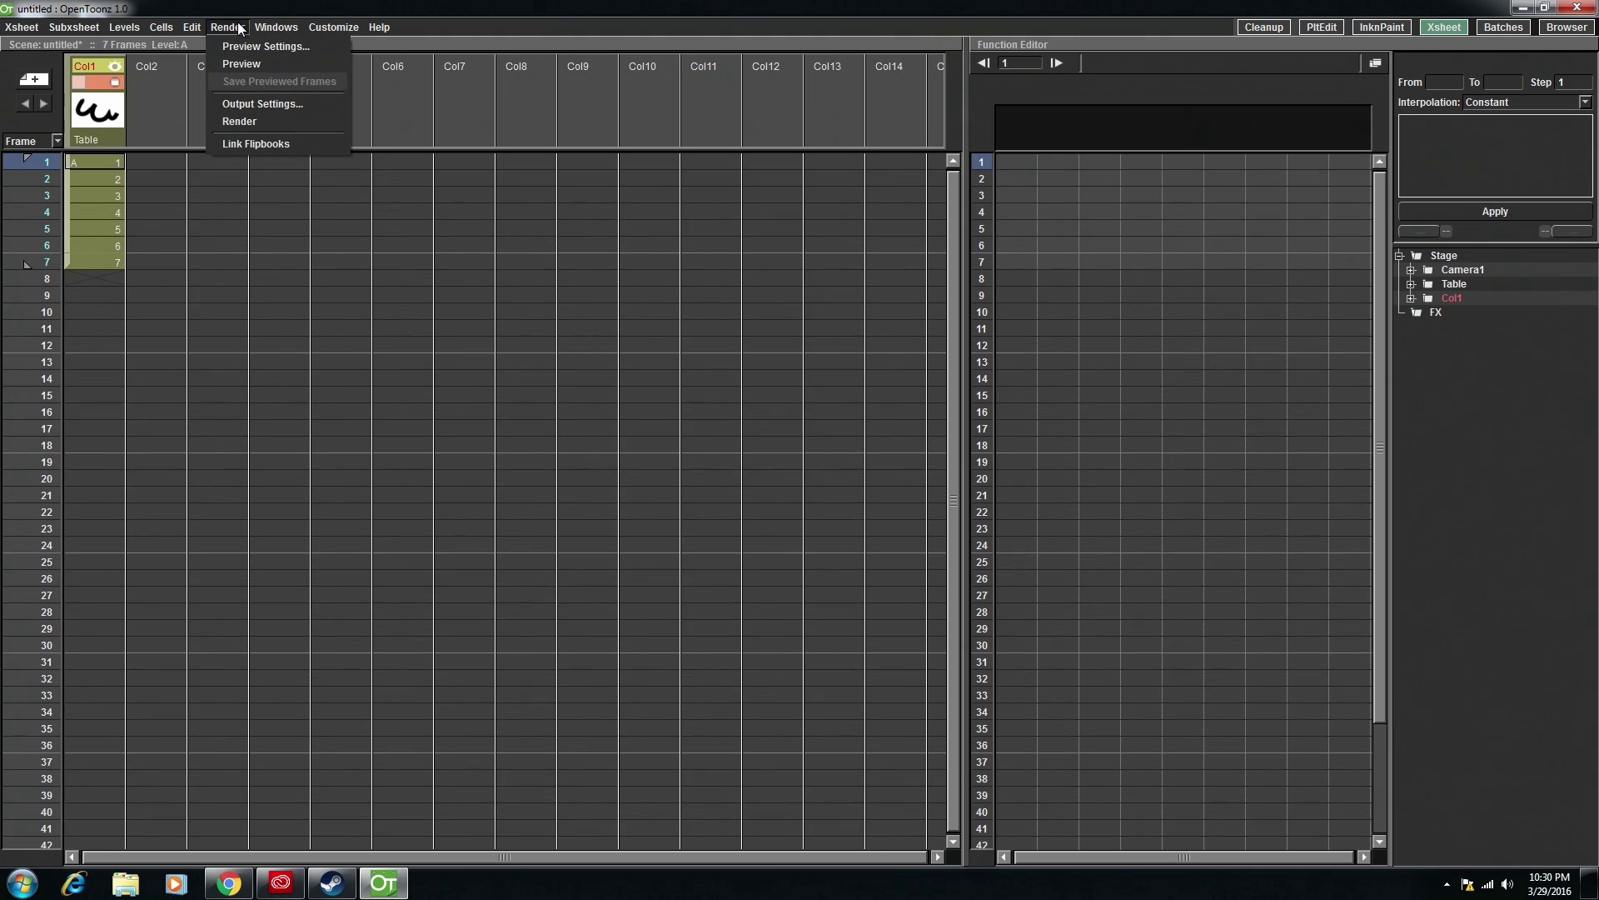
click(248, 48)
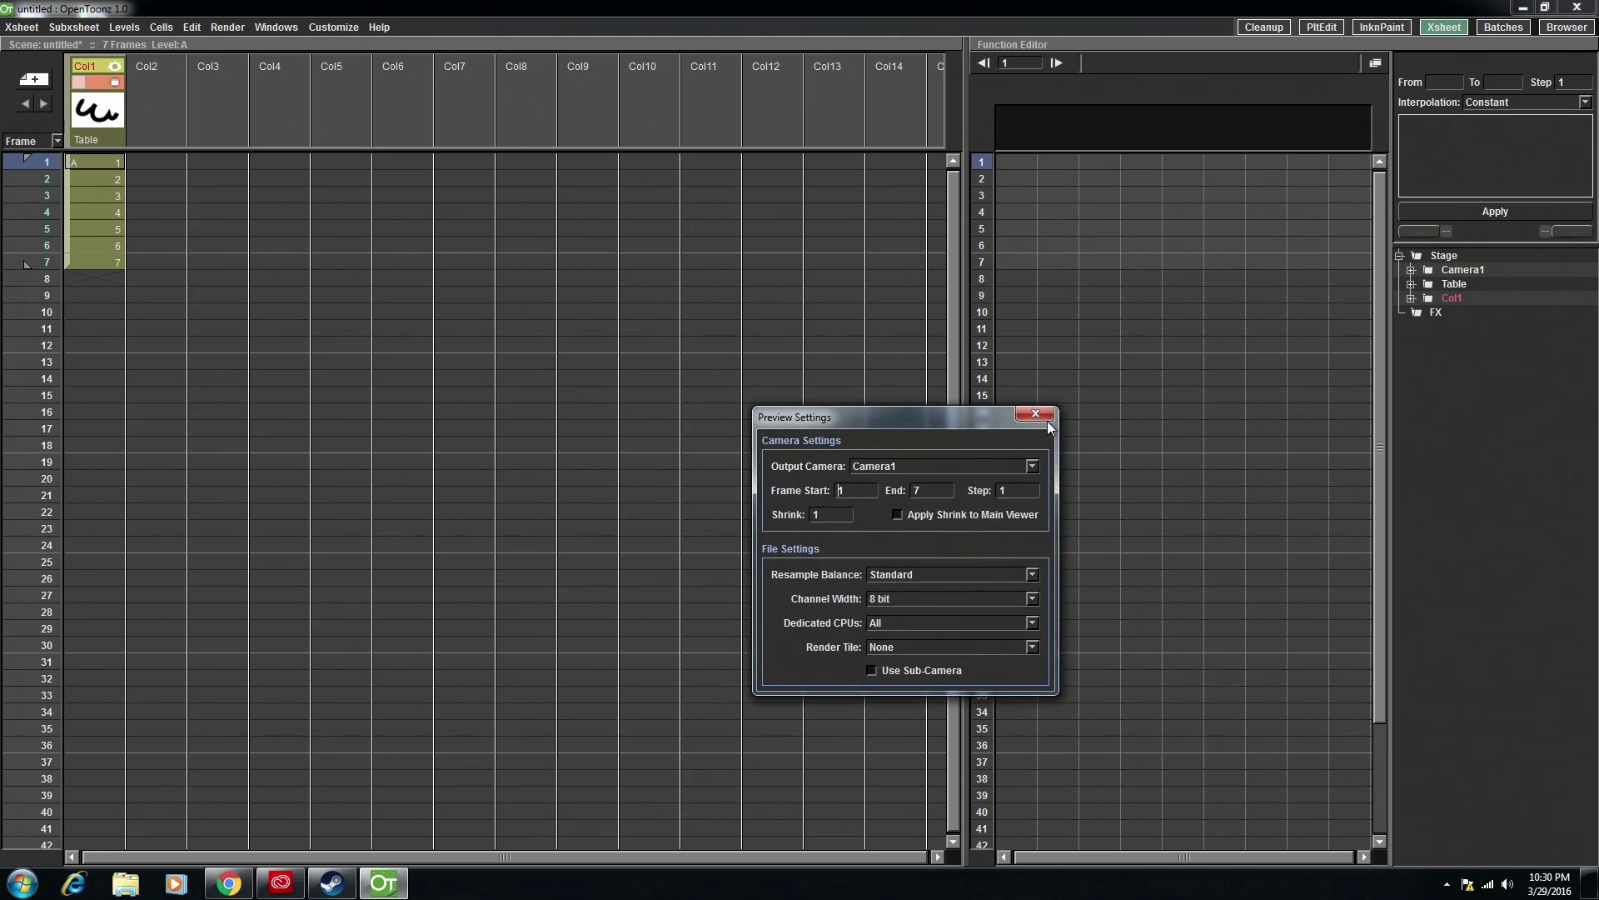
click(1033, 415)
- Examine the render output settings for Camera1, including the frame range and file settings, and close them unchanged
click(227, 28)
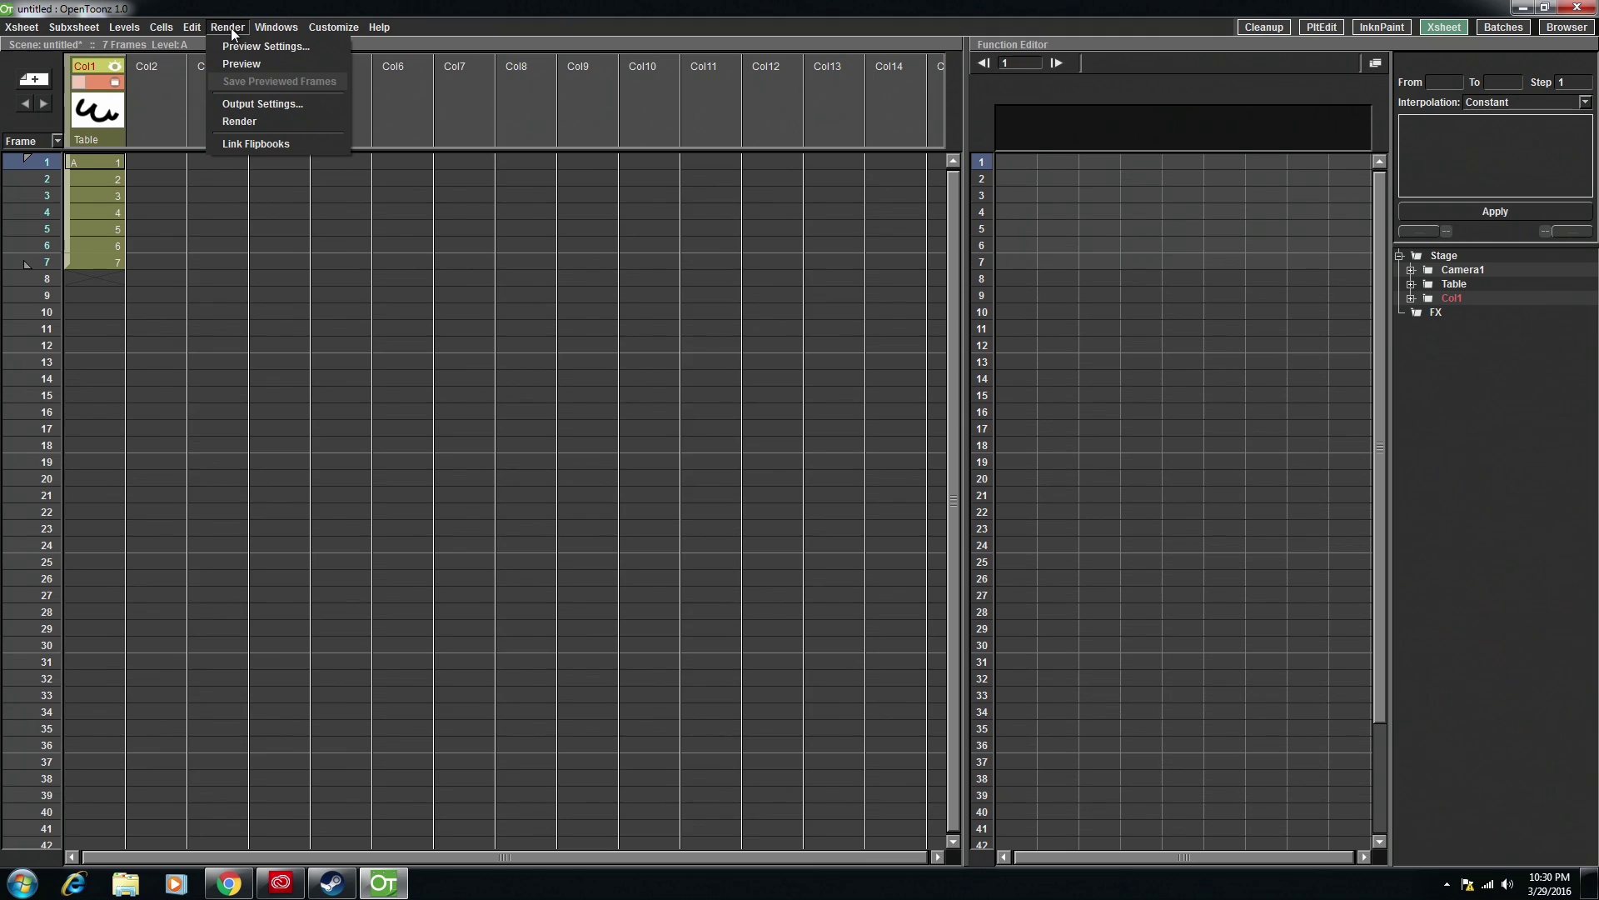
click(263, 103)
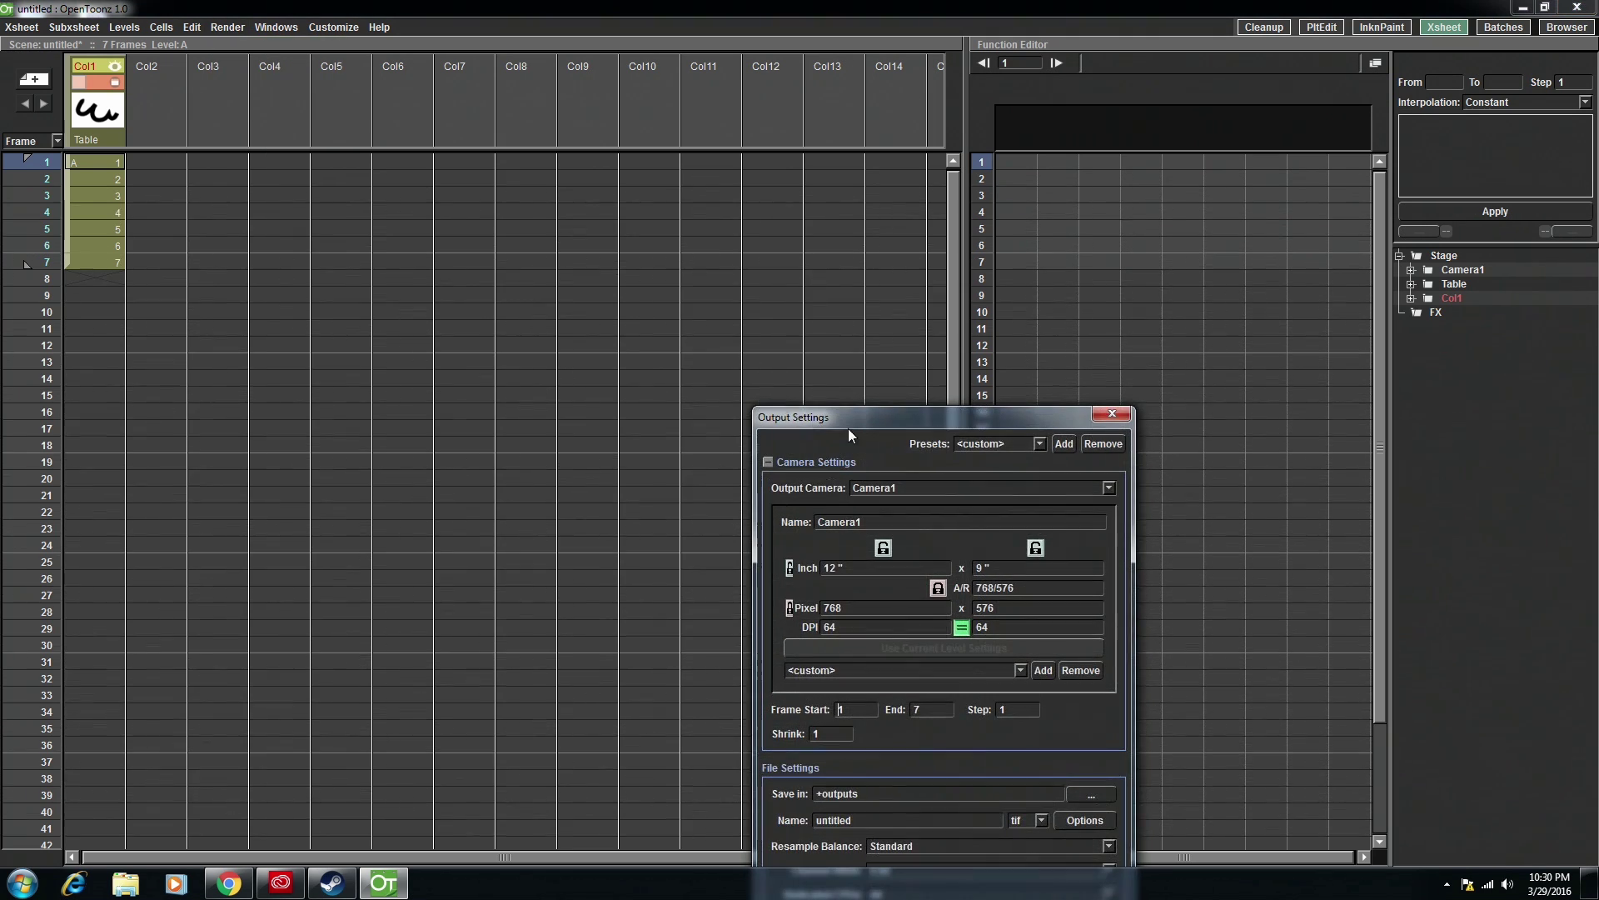
drag(875, 422, 793, 265)
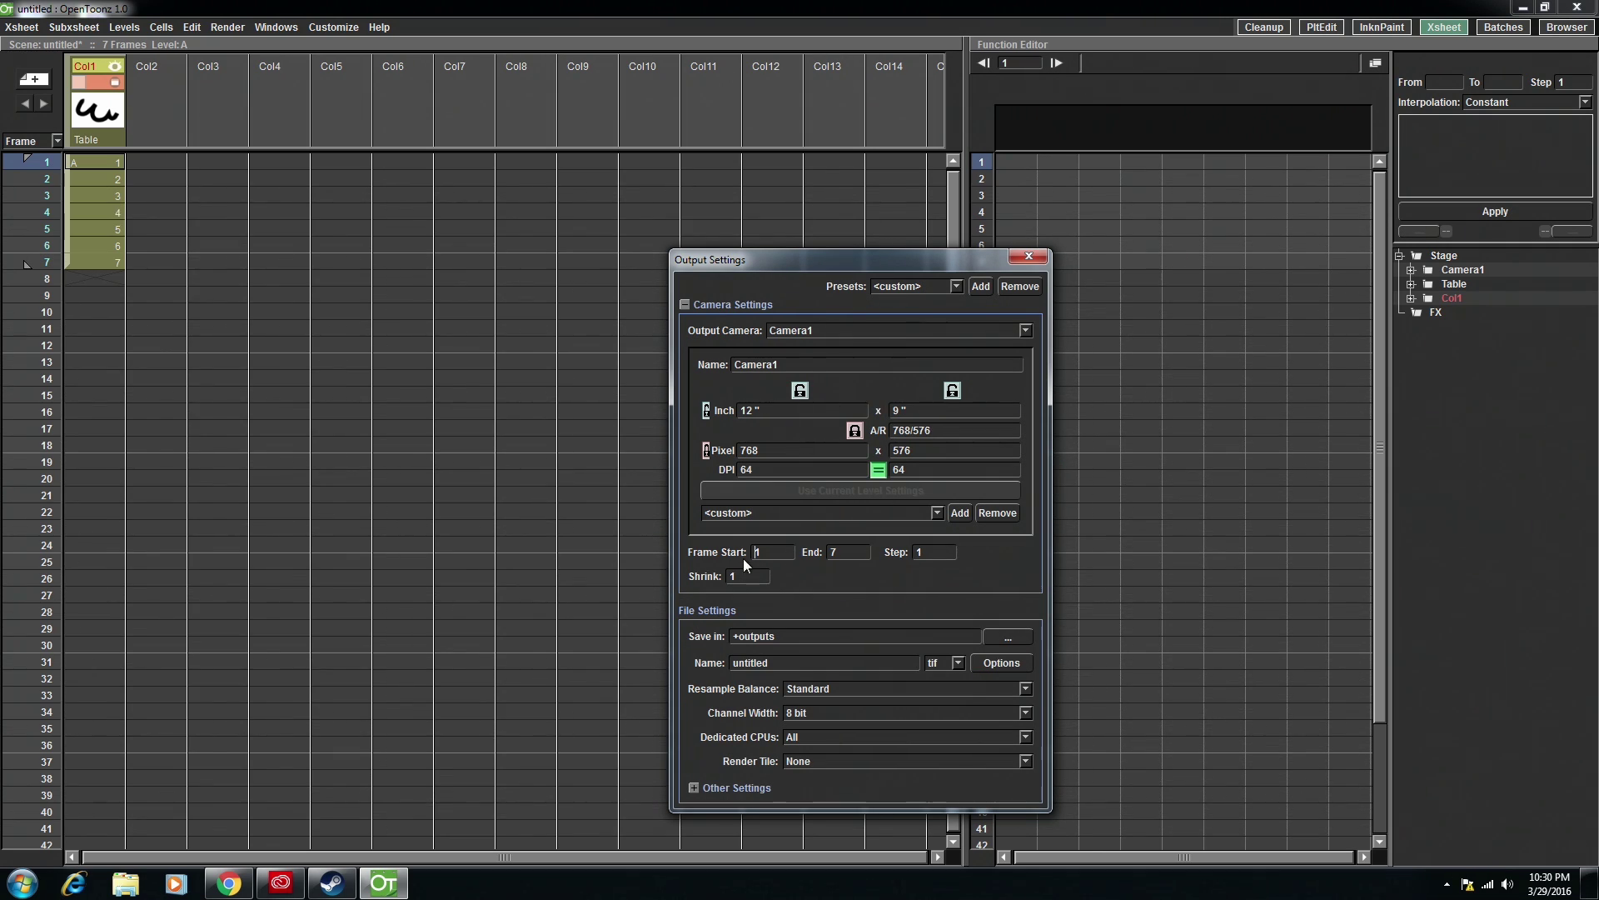
click(1030, 256)
click(227, 27)
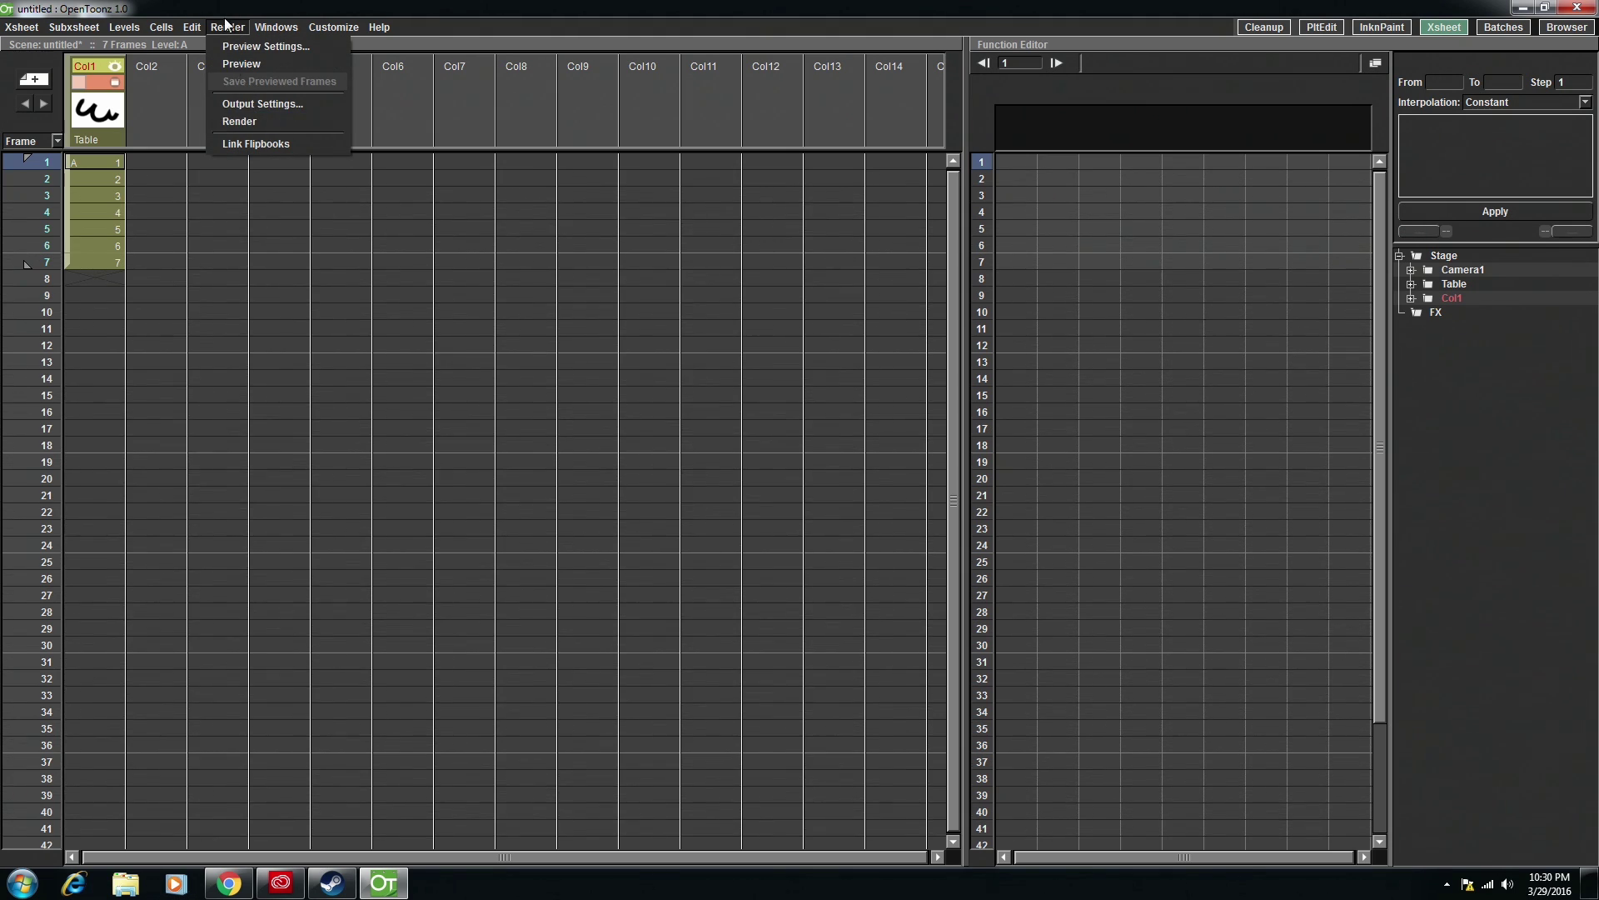
click(491, 103)
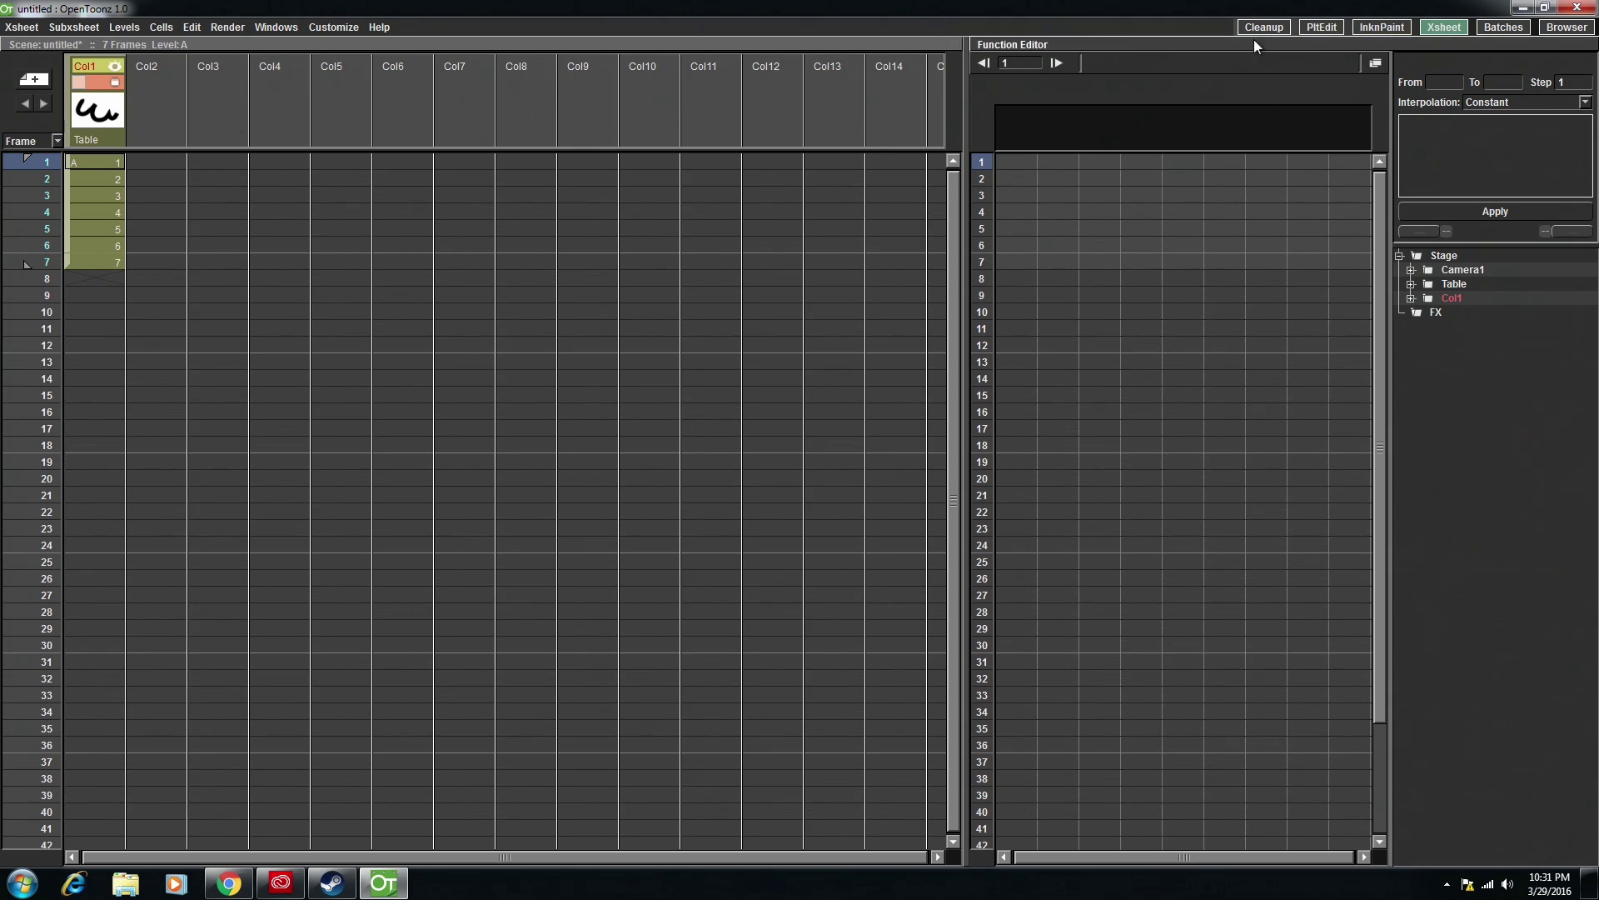
- Return to the InknPaint room and try selecting the brush stroke on frame 1 with the Selection tool
click(1358, 26)
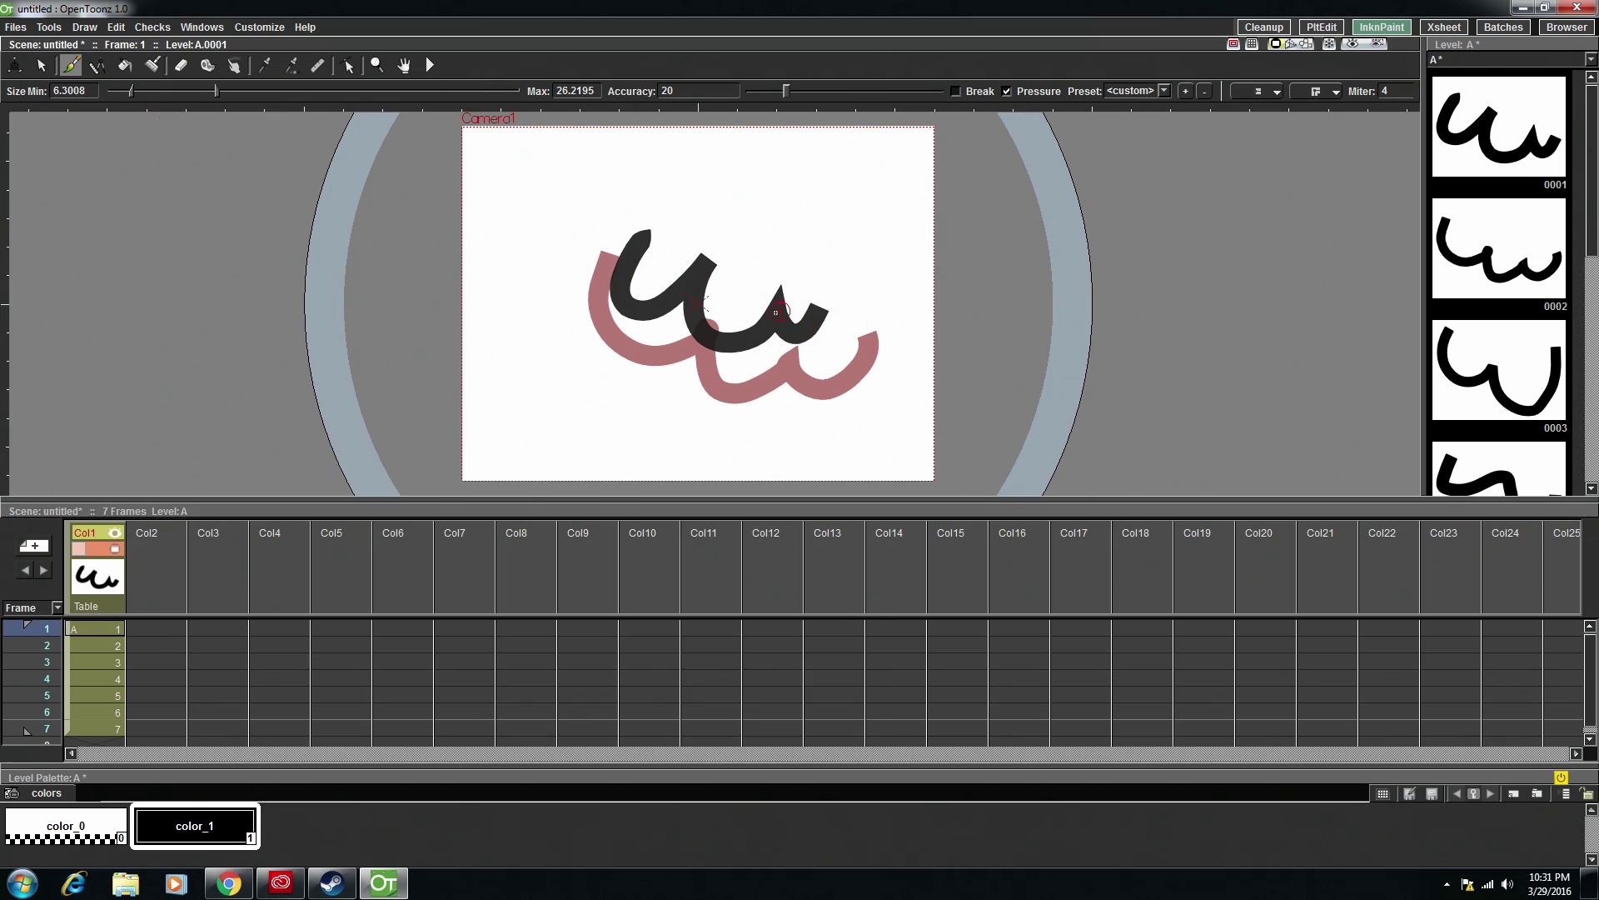
click(41, 65)
click(638, 262)
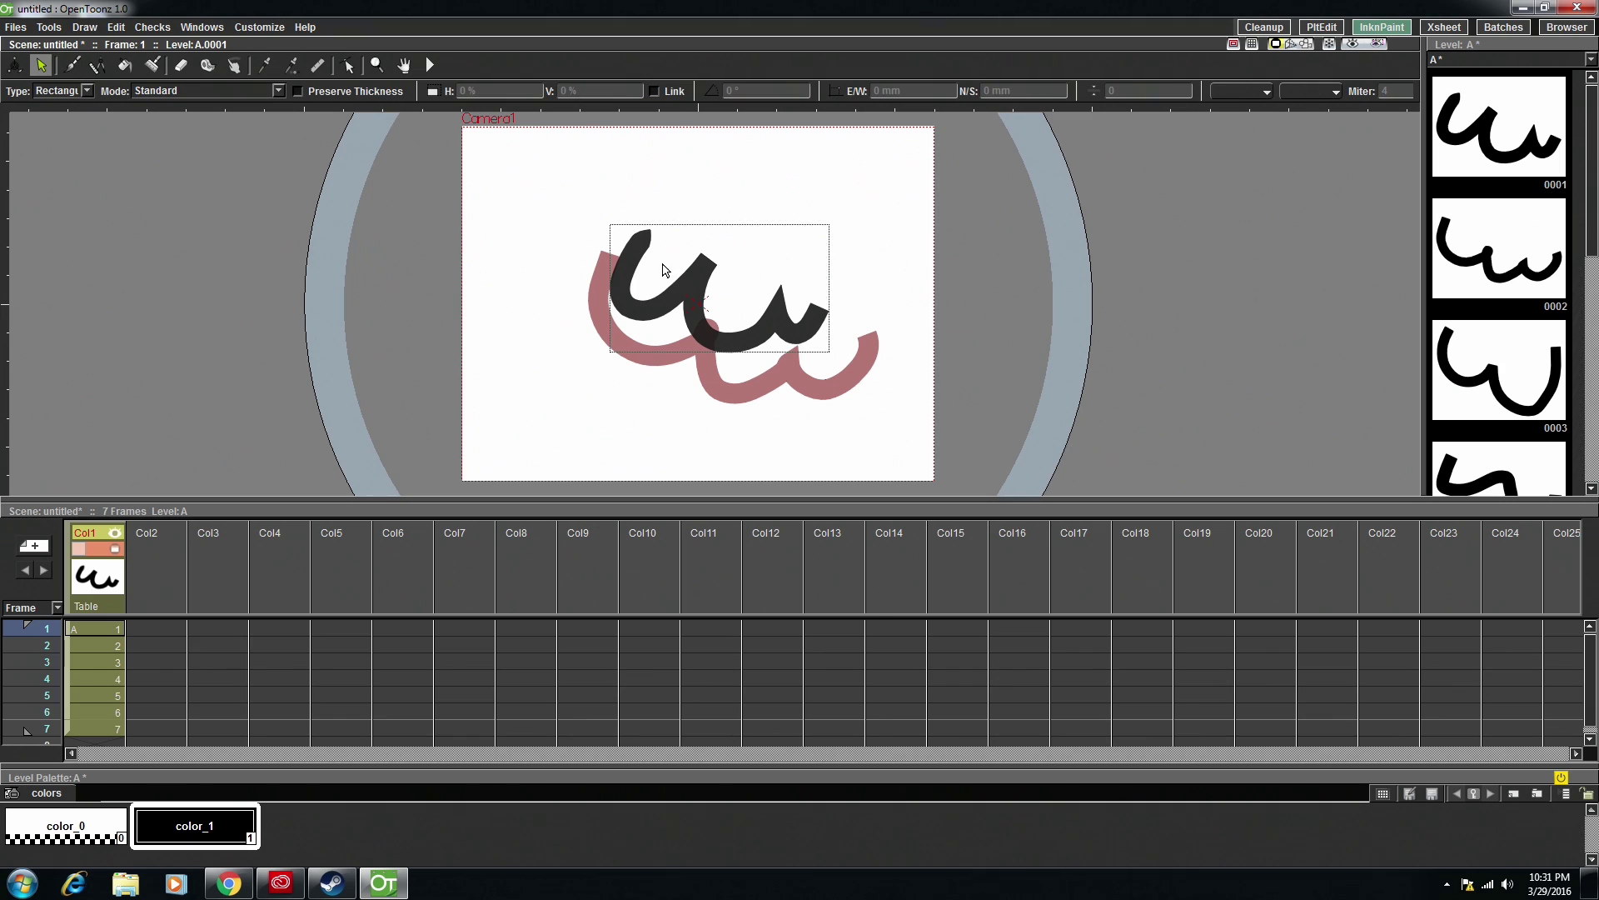
click(706, 298)
click(67, 90)
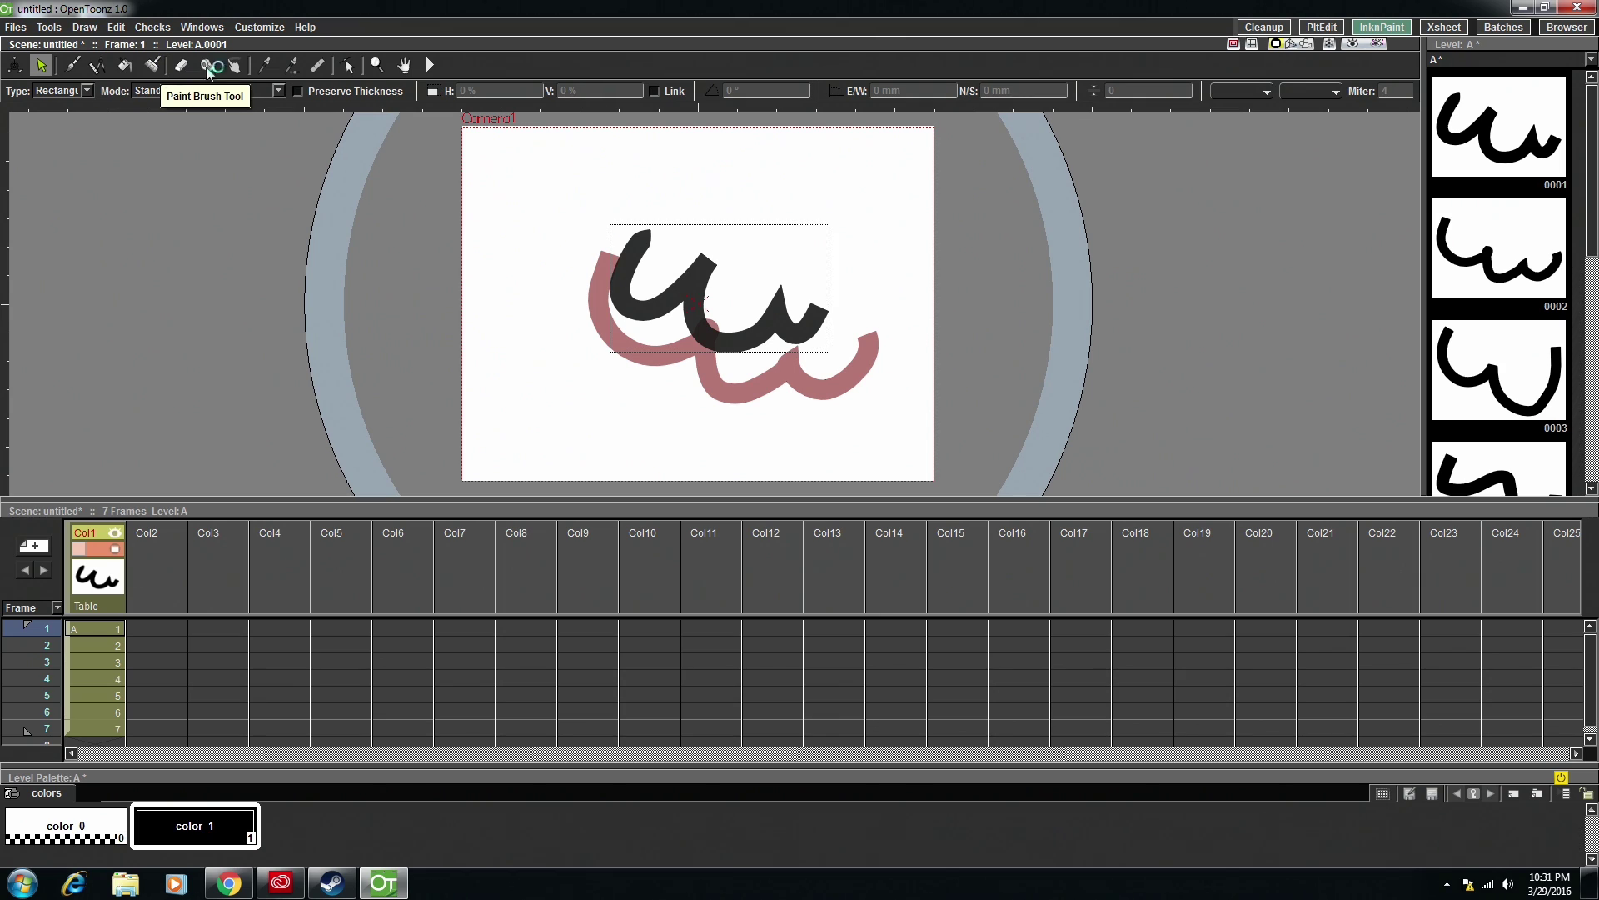
- Reshape the middle curve of the brush stroke on frame 1 with the Control Point Editor, pulling it downward
click(235, 66)
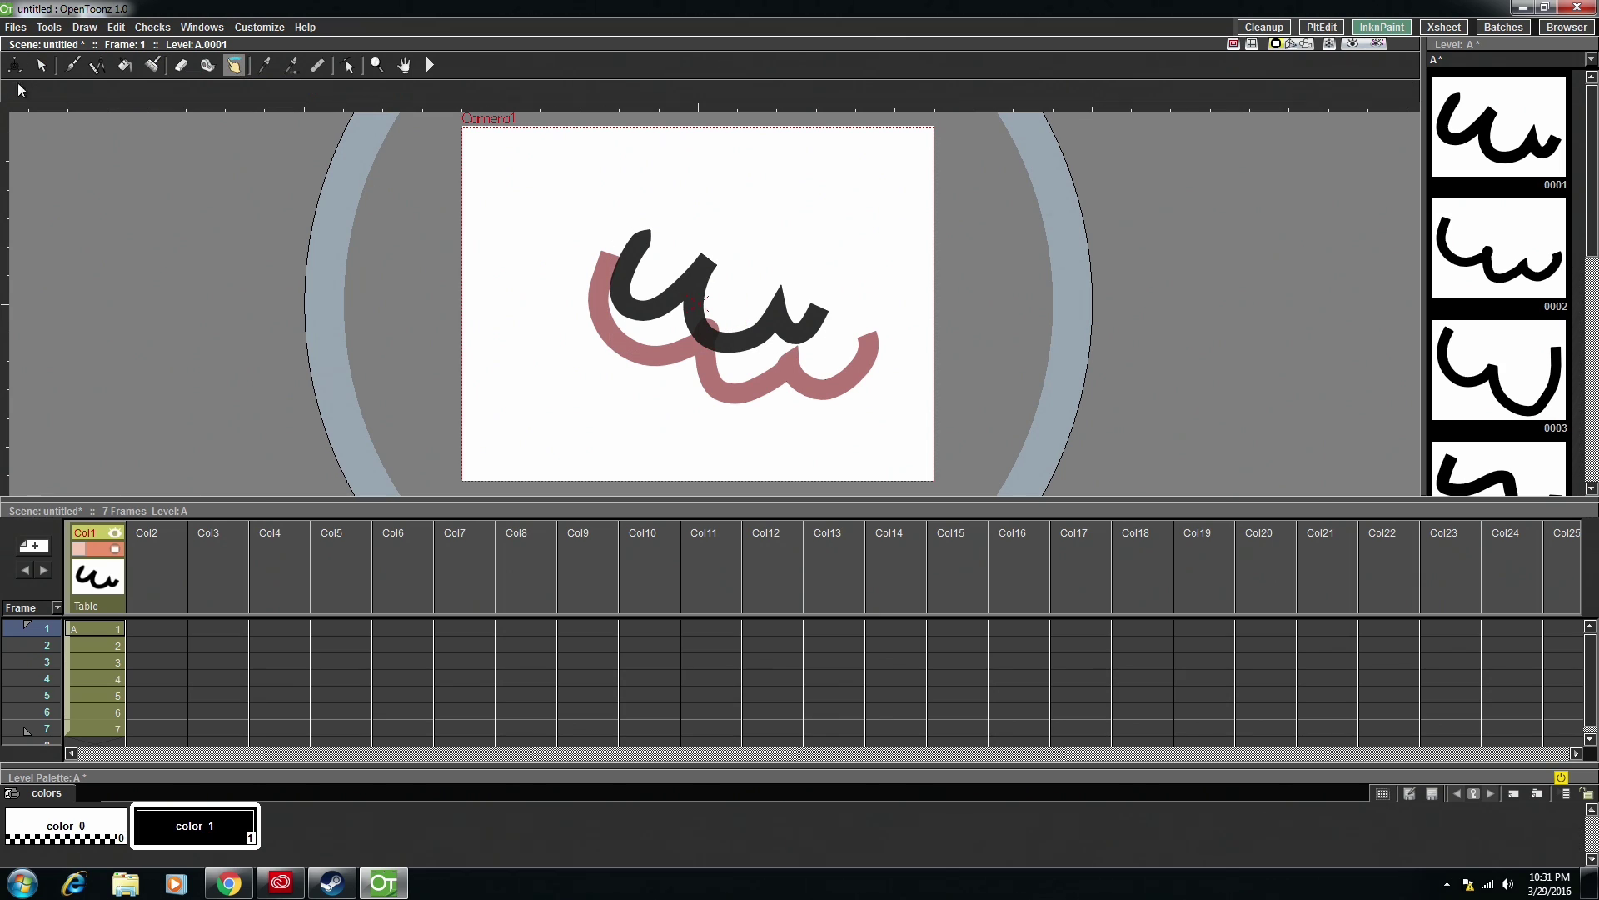
click(40, 66)
click(348, 67)
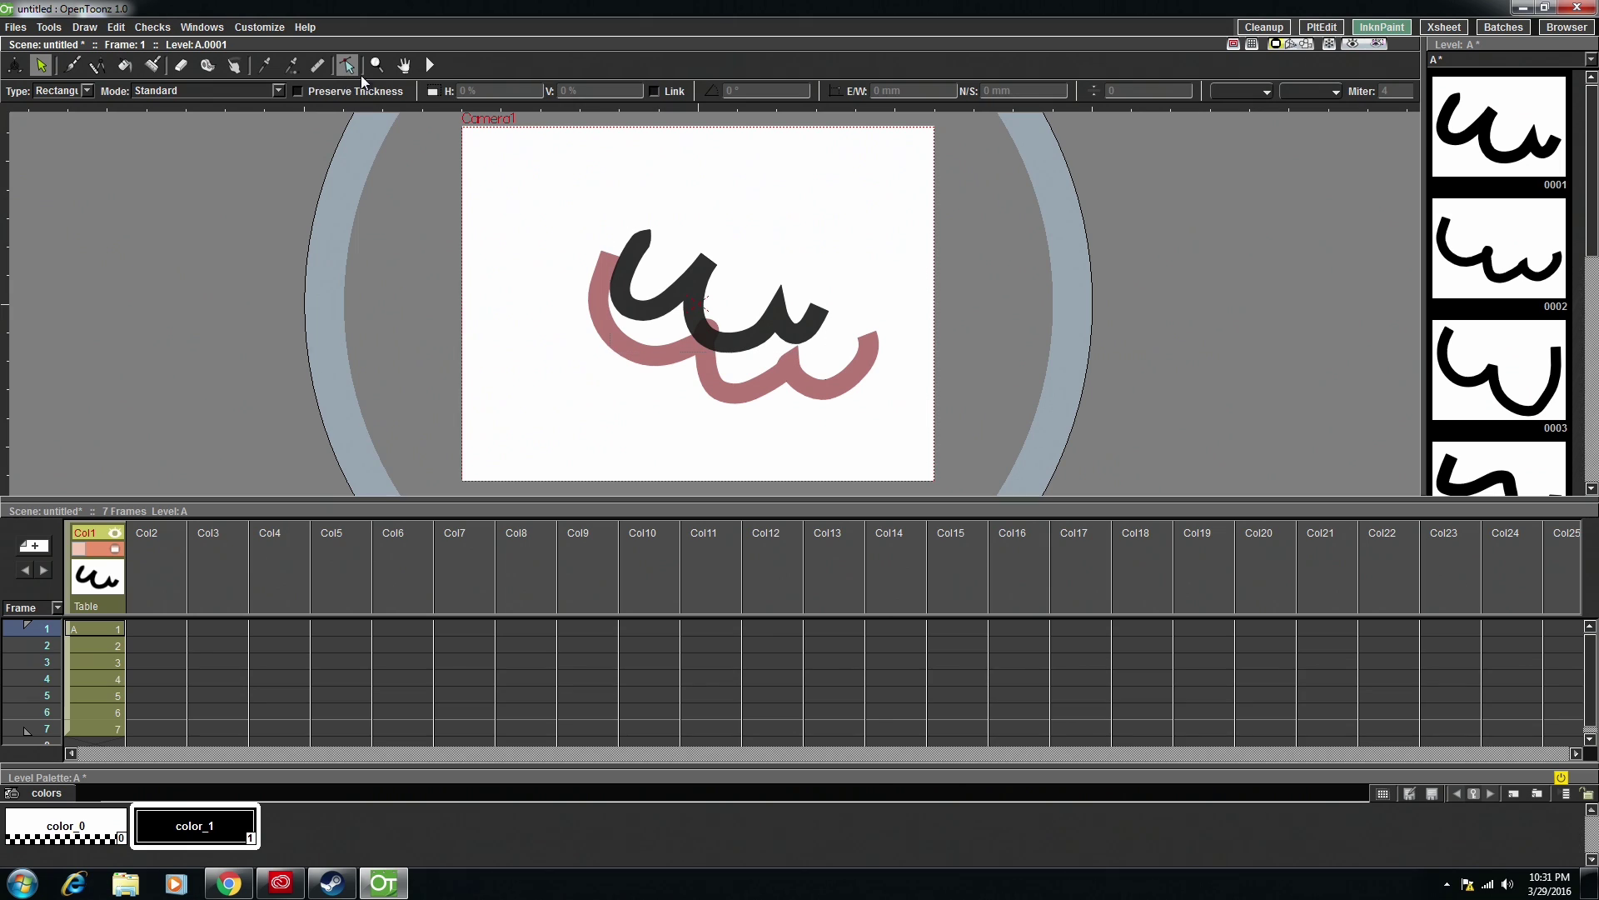
click(688, 332)
mouse_move(710, 341)
mouse_down()
mouse_move(690, 355)
mouse_move(749, 356)
mouse_up()
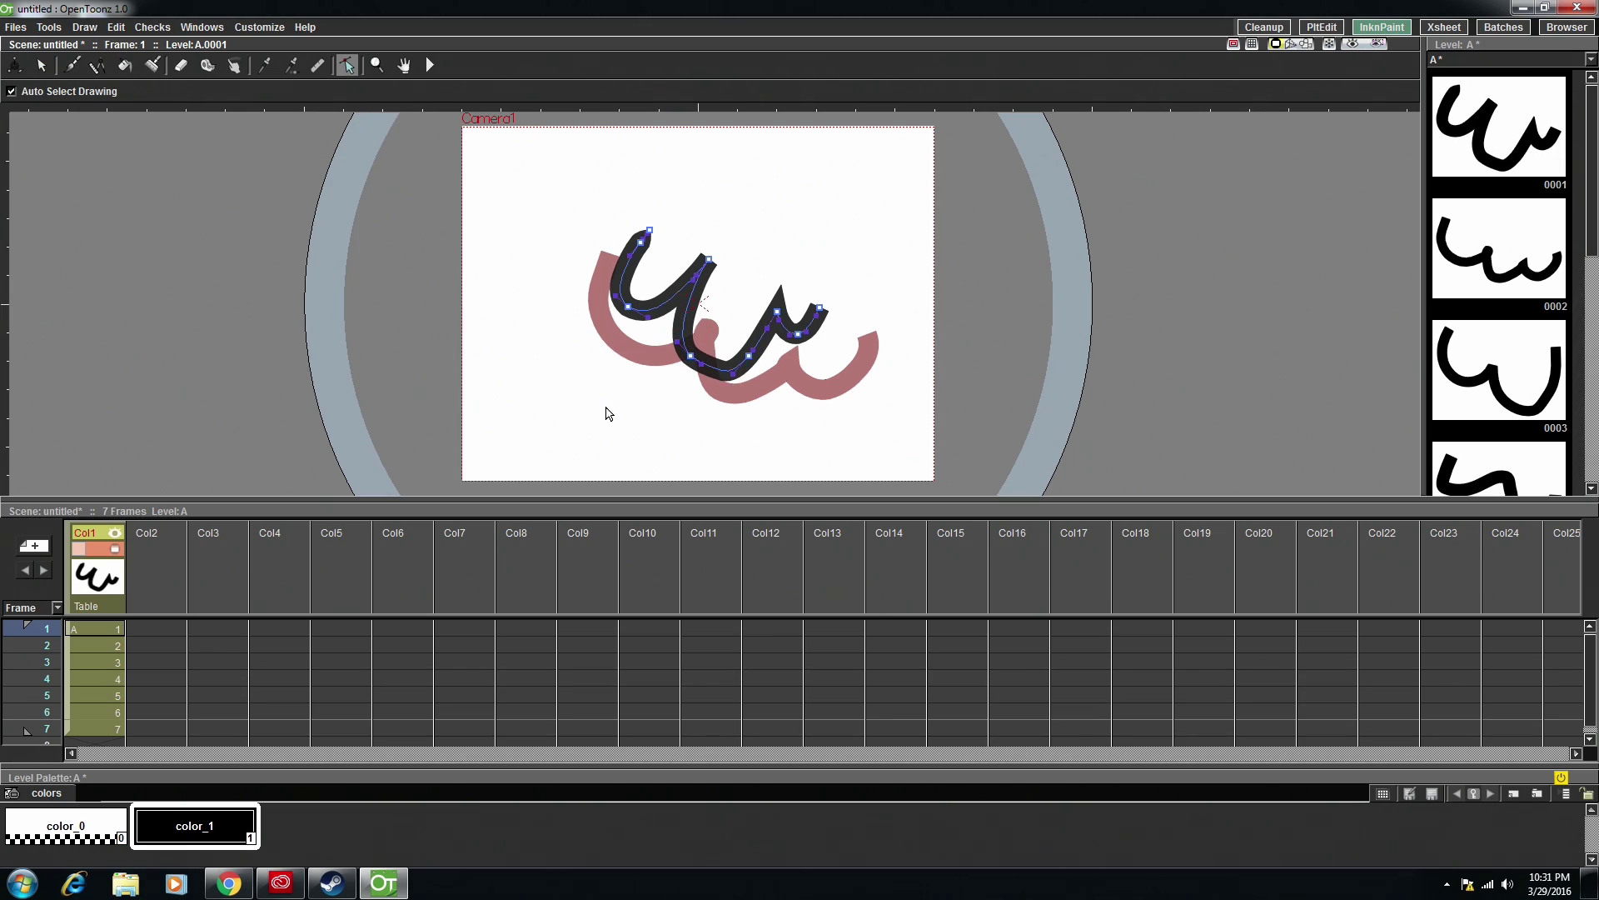
- Open the New Level settings for frame 1 of Col2 and move the dialog clear of the timeline
click(146, 630)
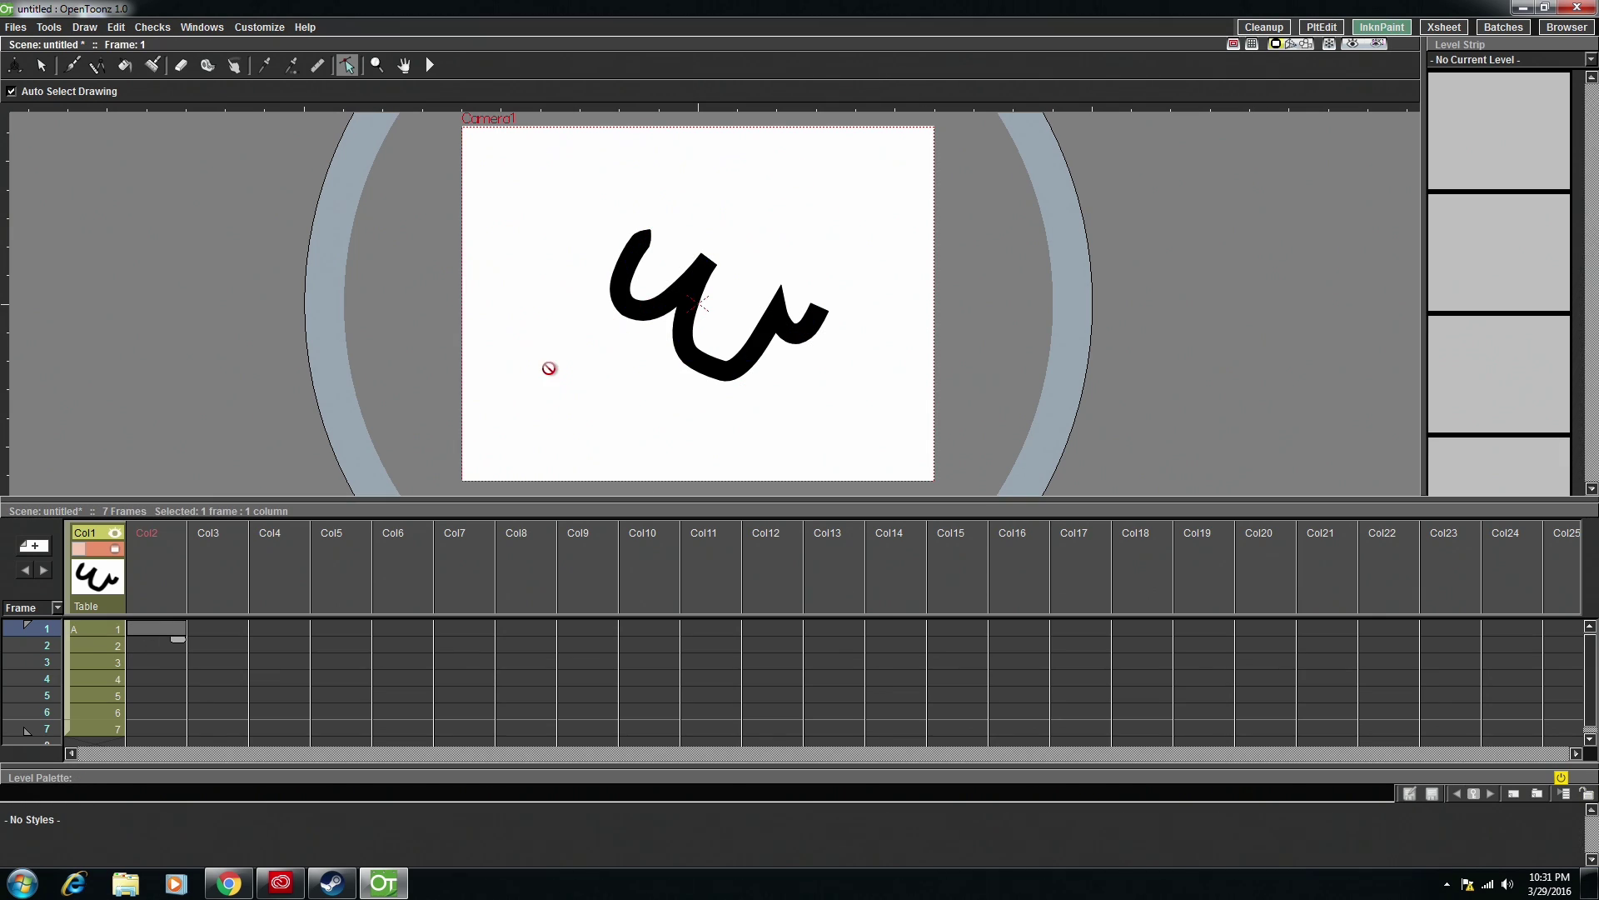
click(102, 531)
click(164, 629)
right_click(162, 628)
click(90, 633)
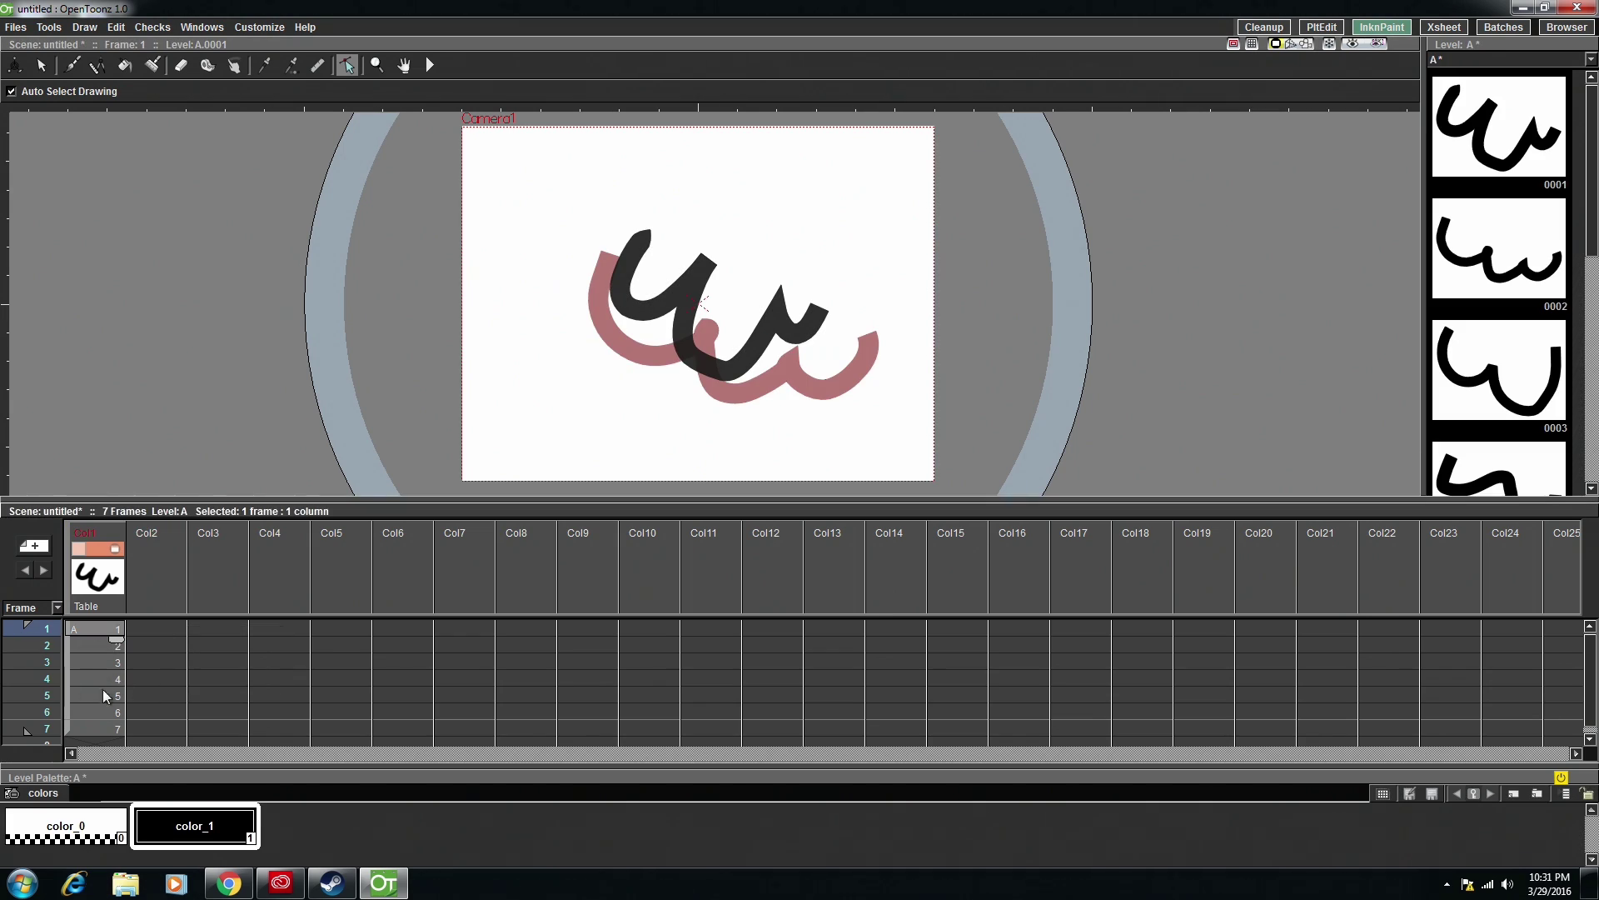
click(171, 627)
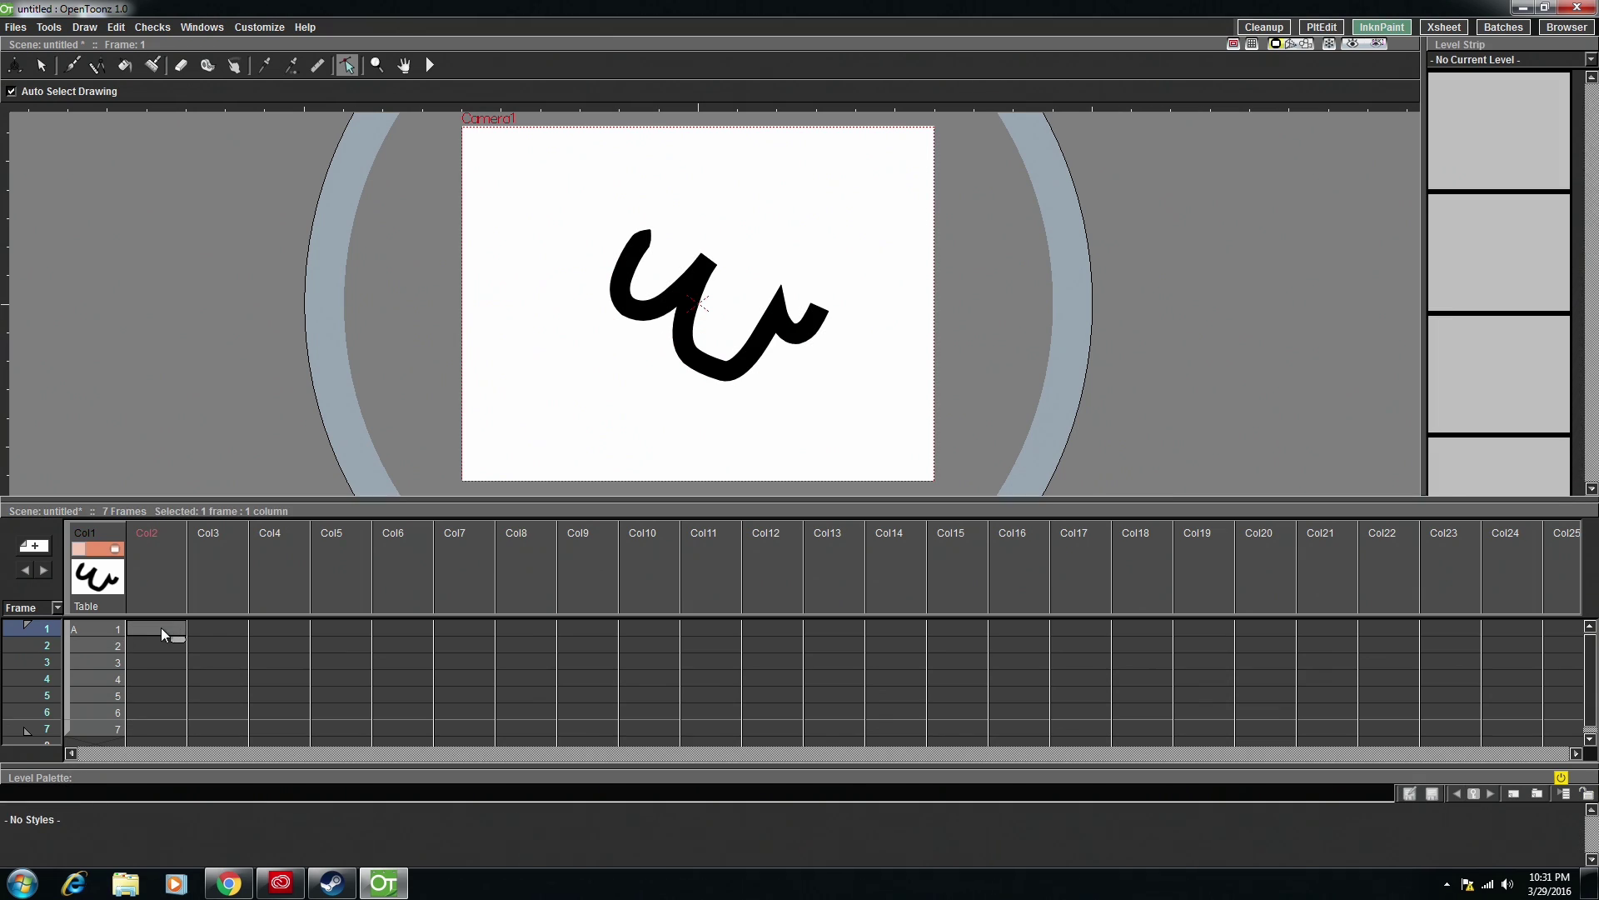
right_click(162, 628)
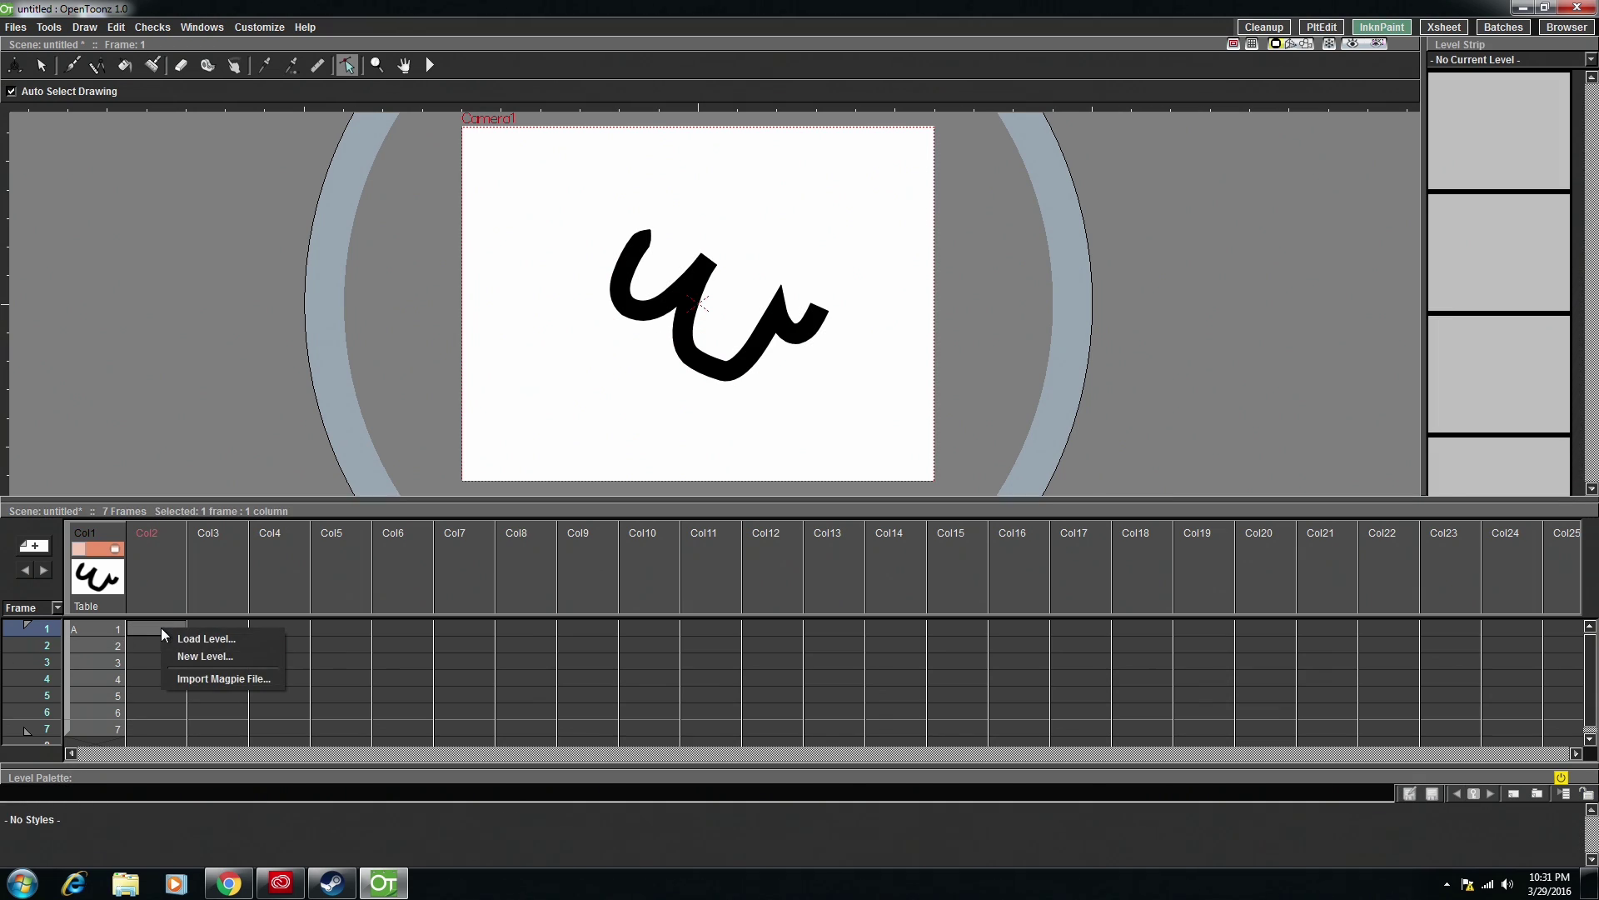
click(215, 656)
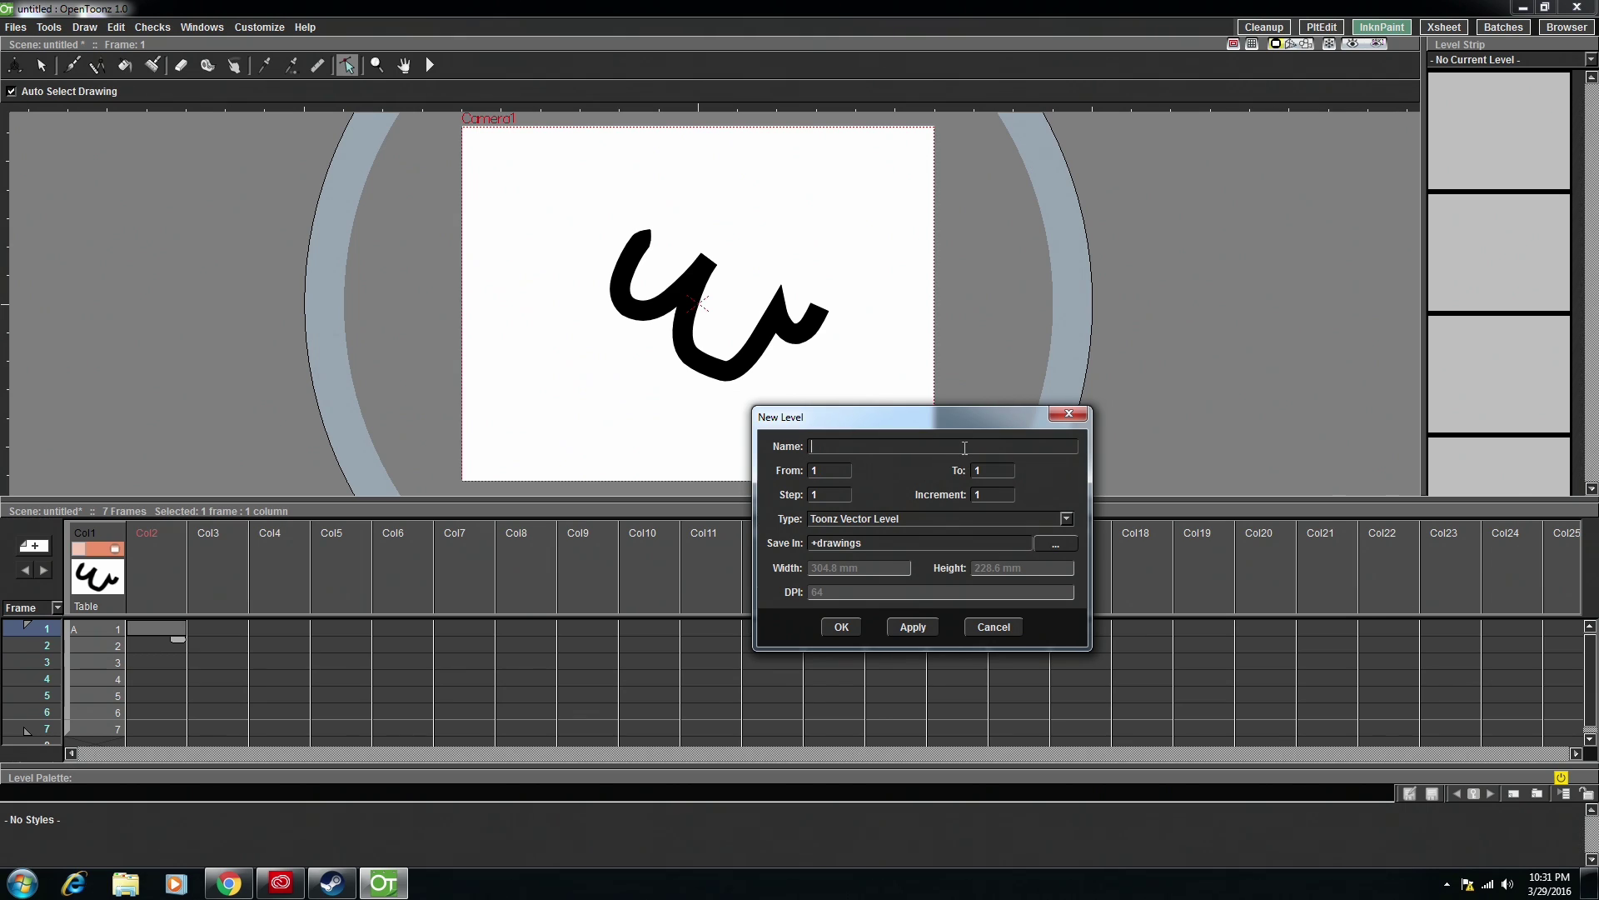
drag(976, 417, 1121, 206)
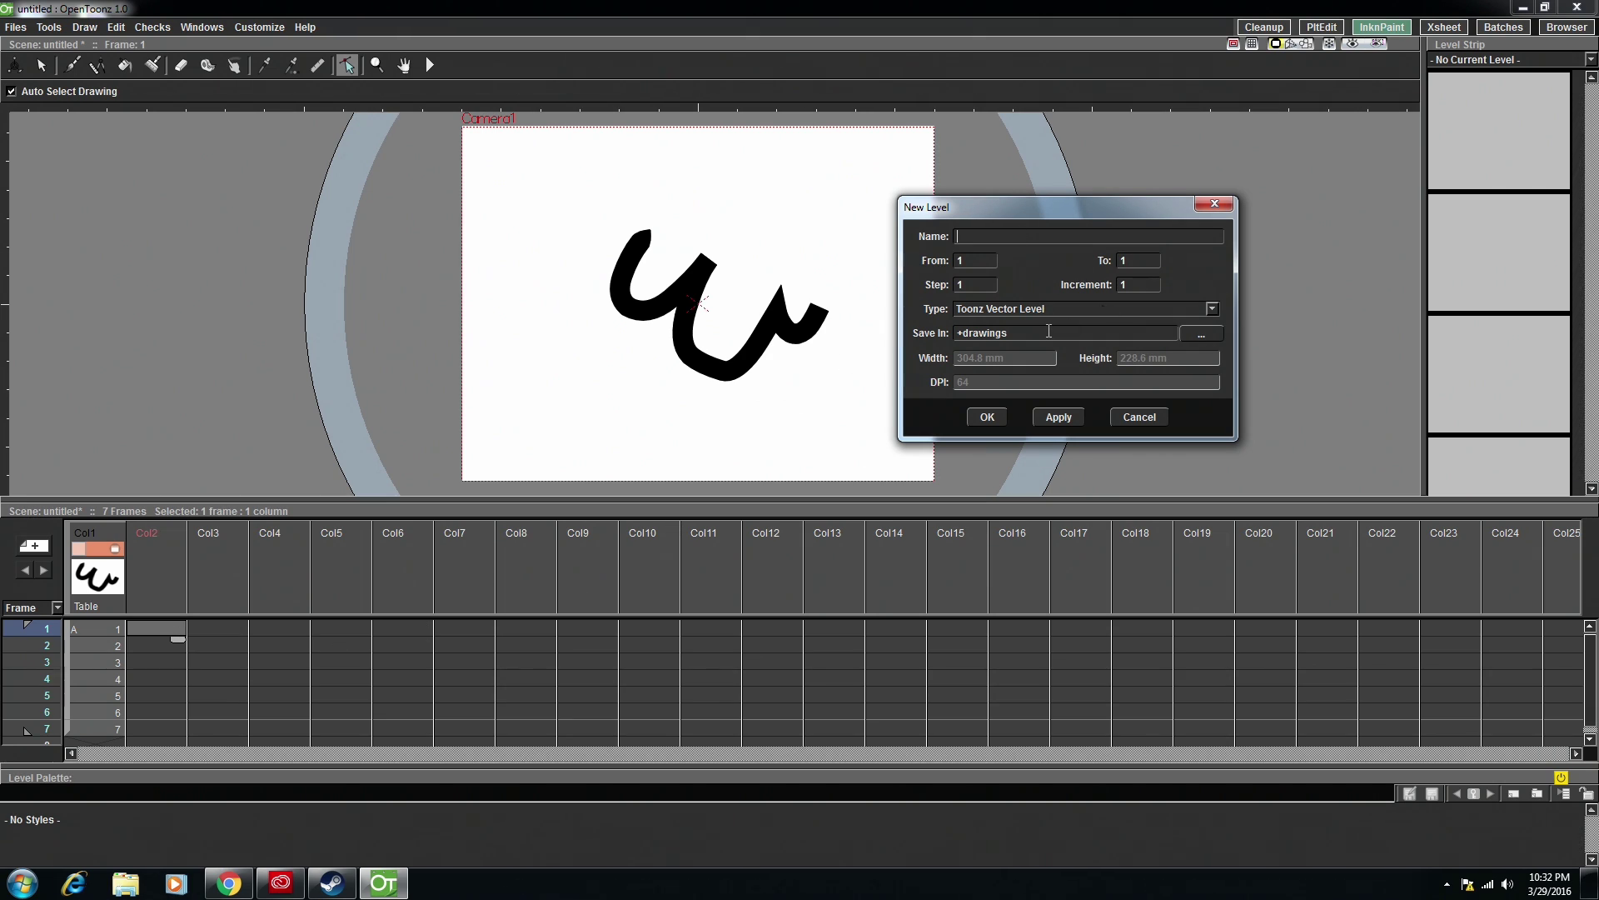
- Compare the available level types and set the new level's type to Raster Level
click(1217, 306)
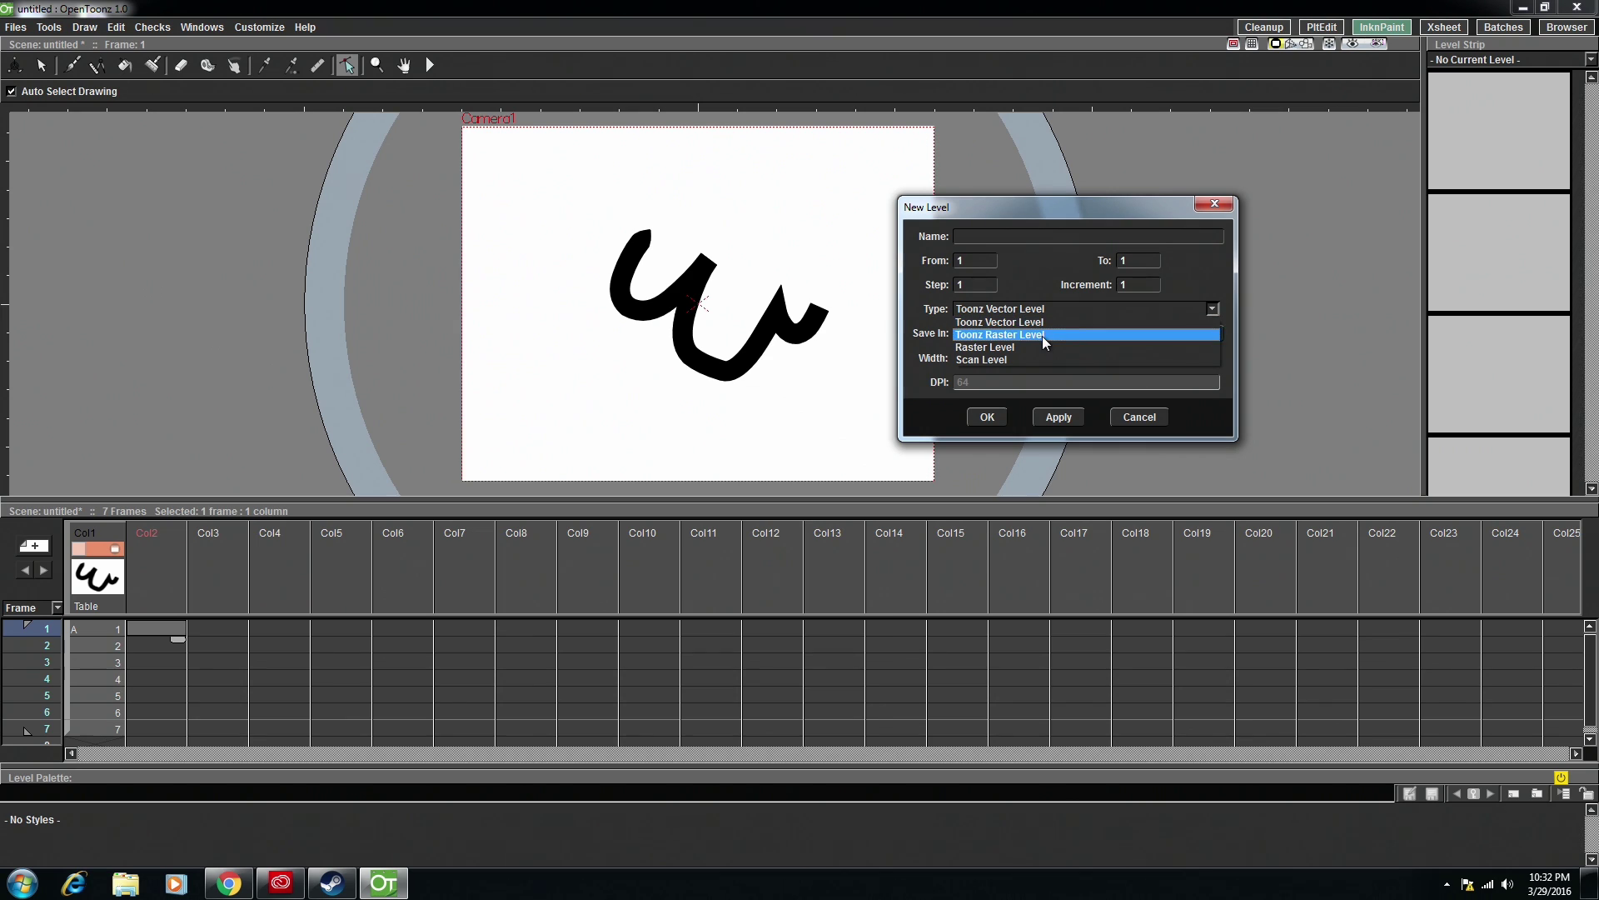
click(1041, 334)
click(1205, 313)
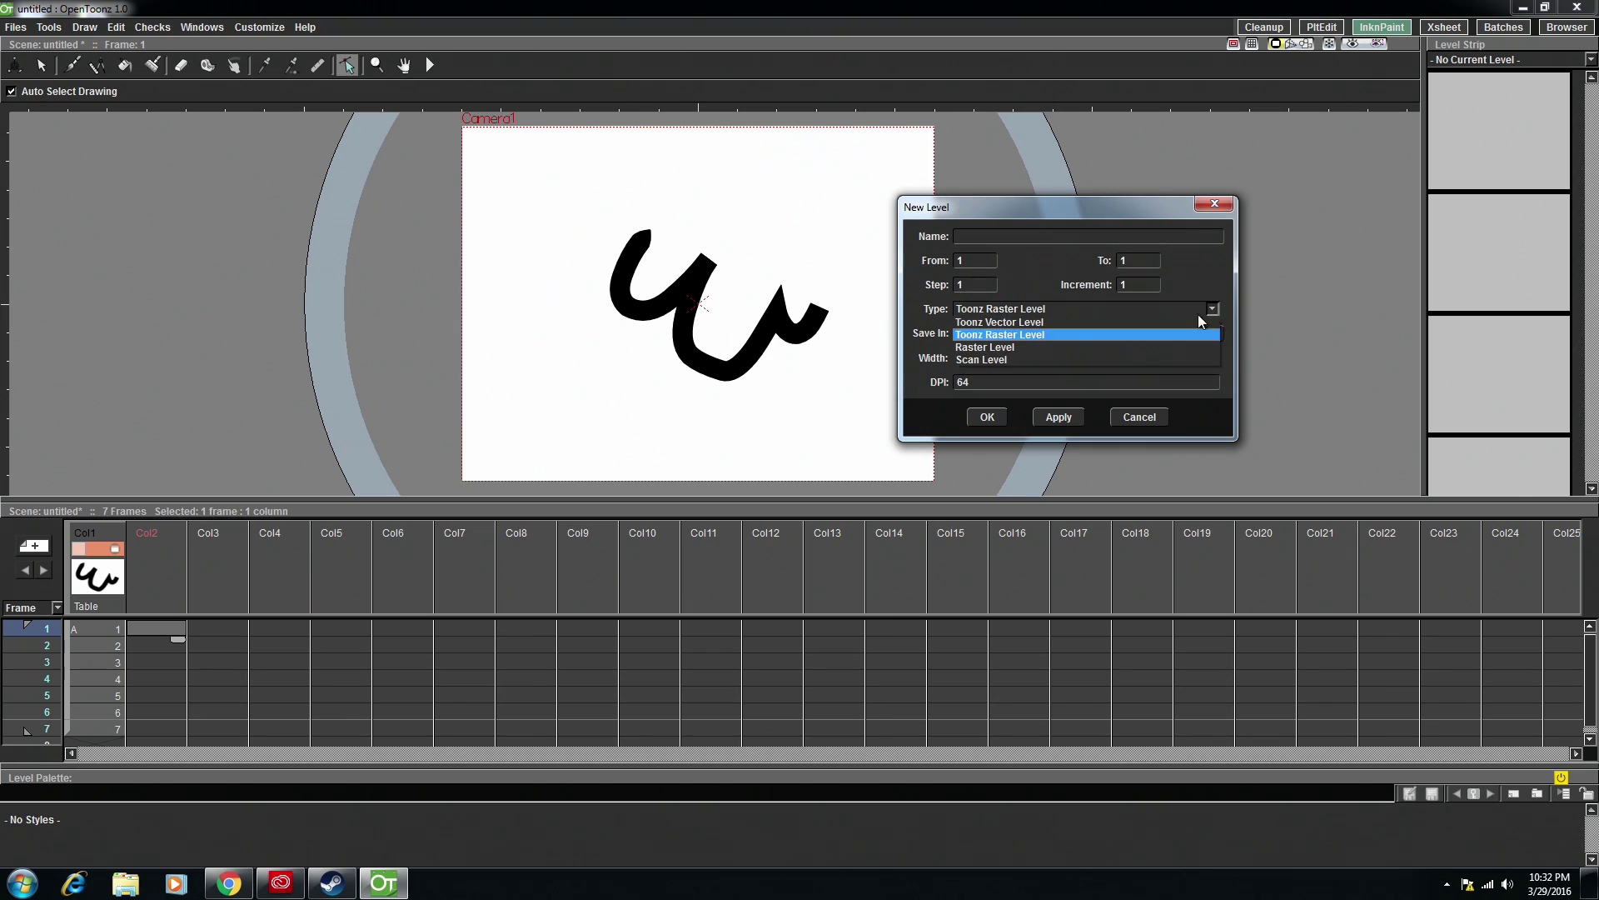
click(1082, 345)
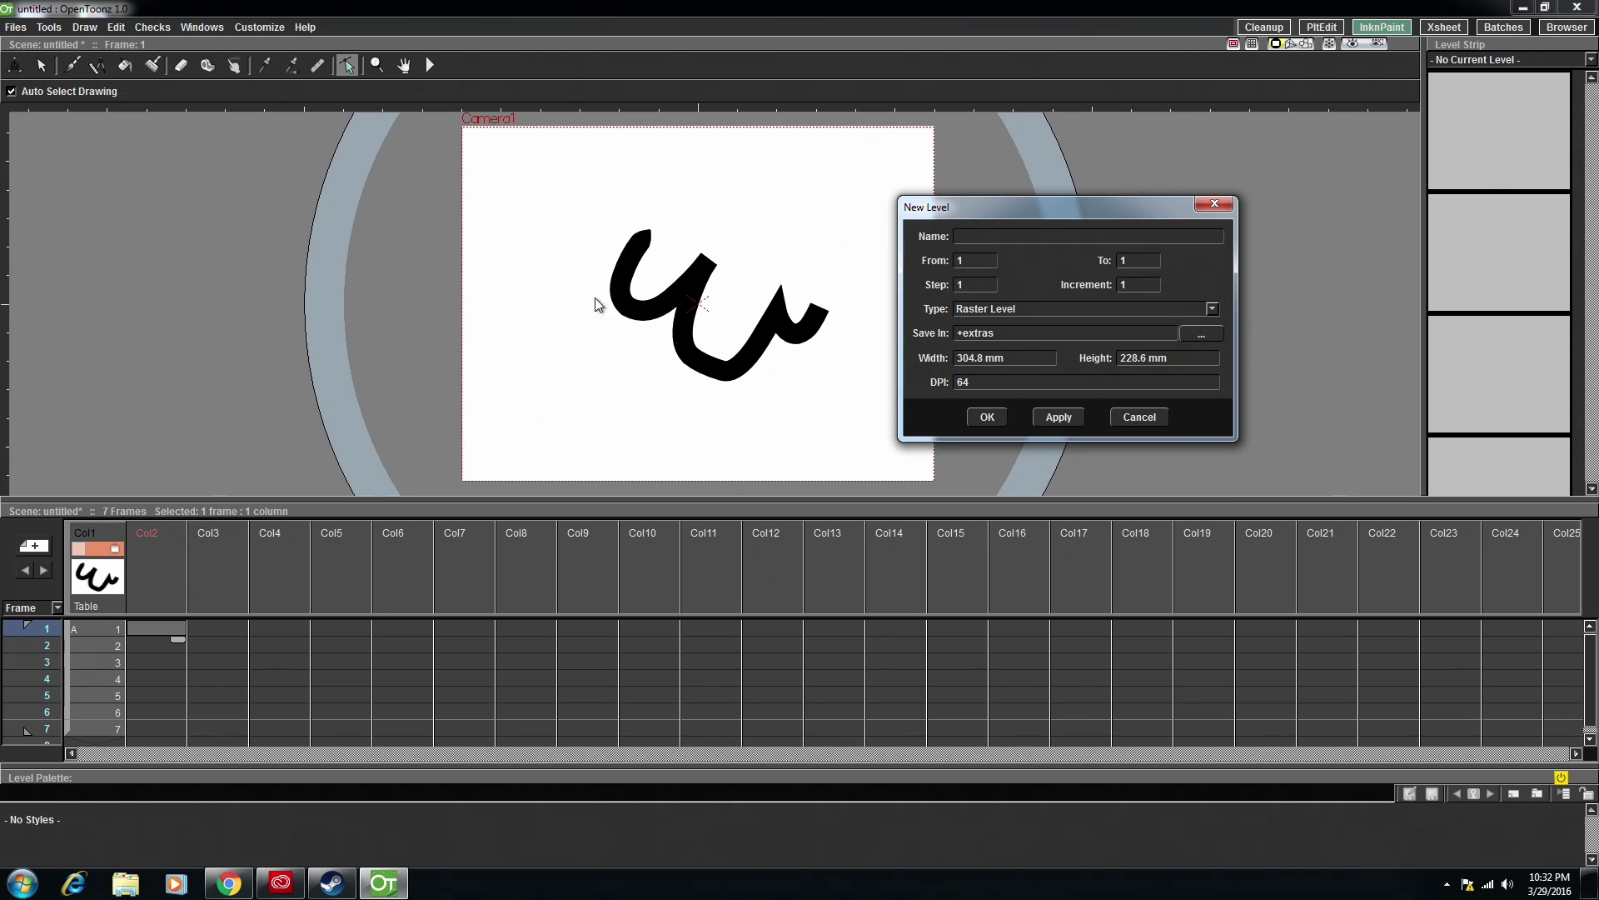
drag(1118, 204, 1170, 154)
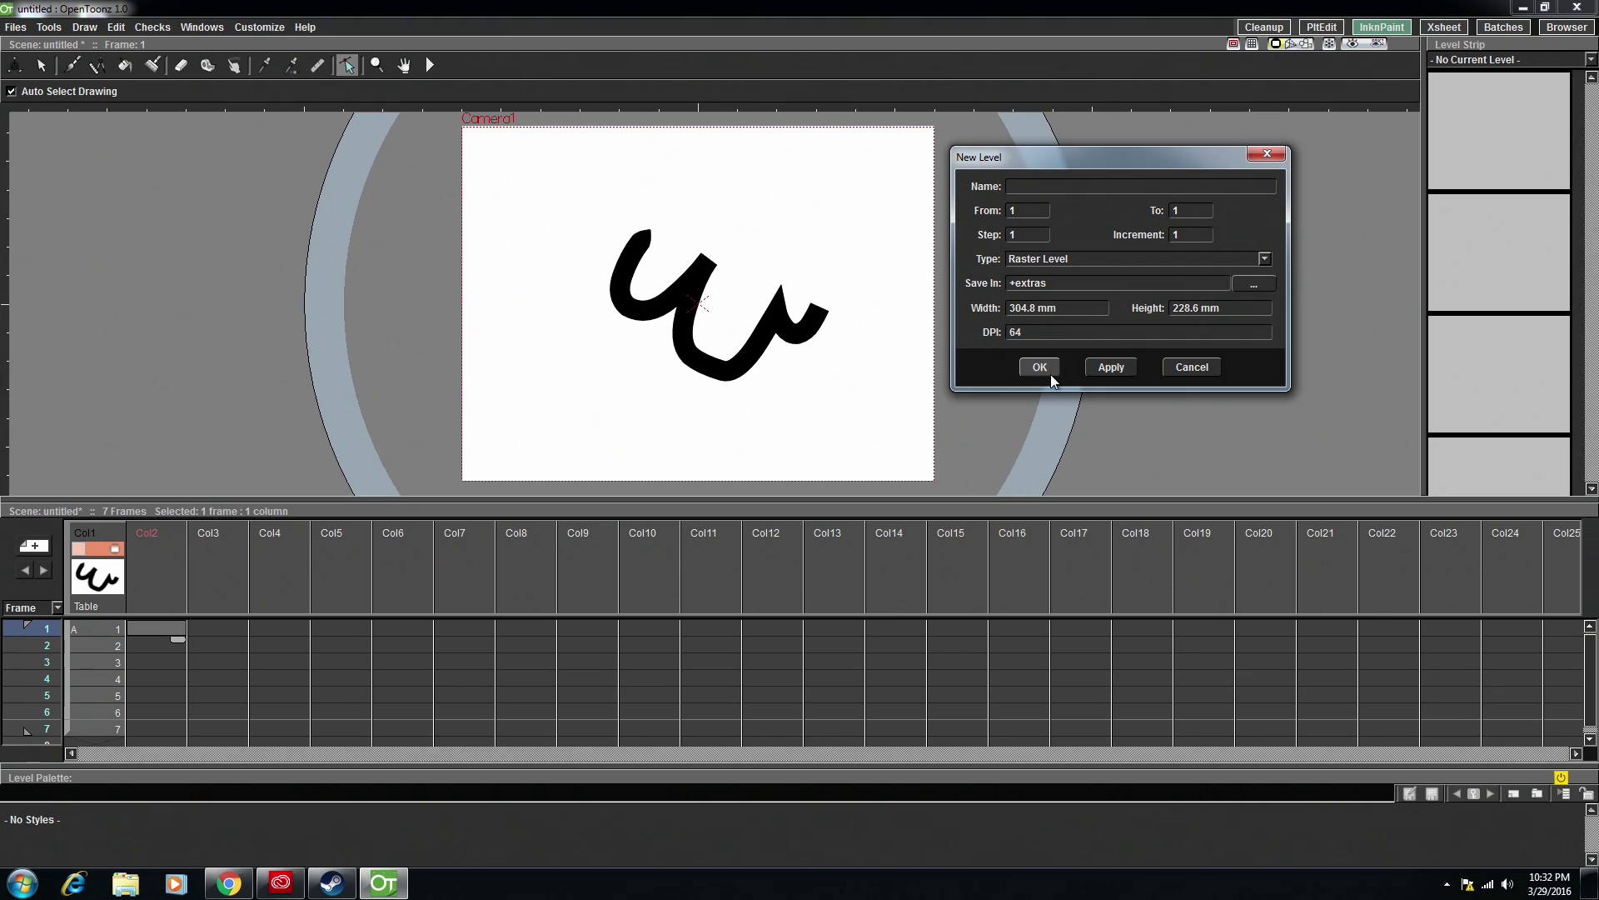
- Name the new raster level "test", create it in Col2, and close the level settings
click(1042, 188)
text(test)
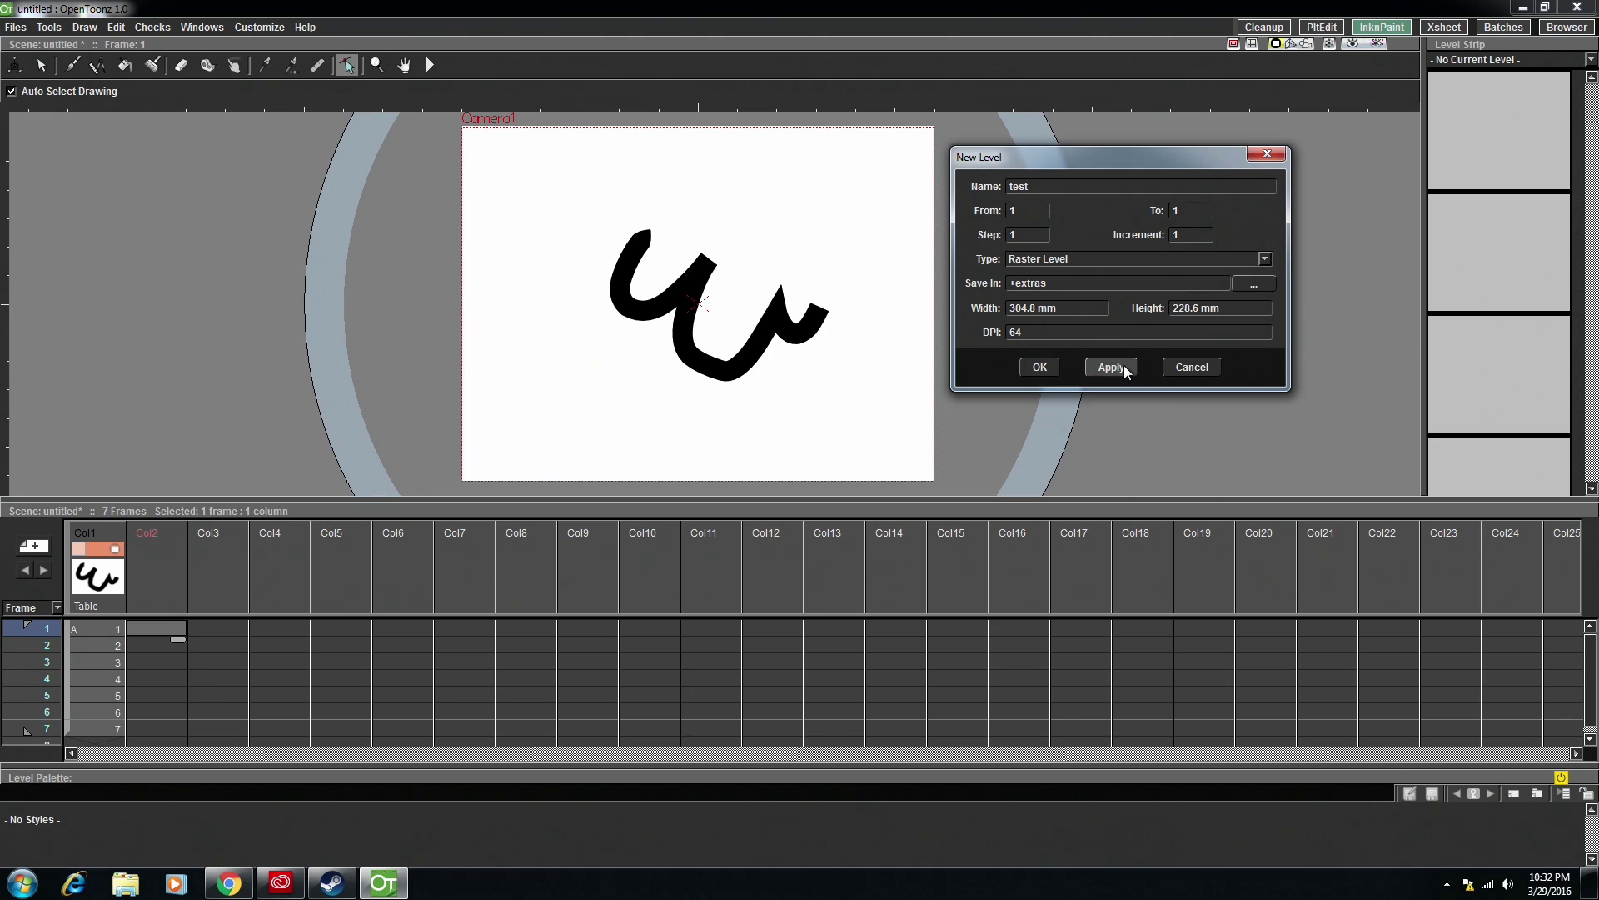
click(1111, 367)
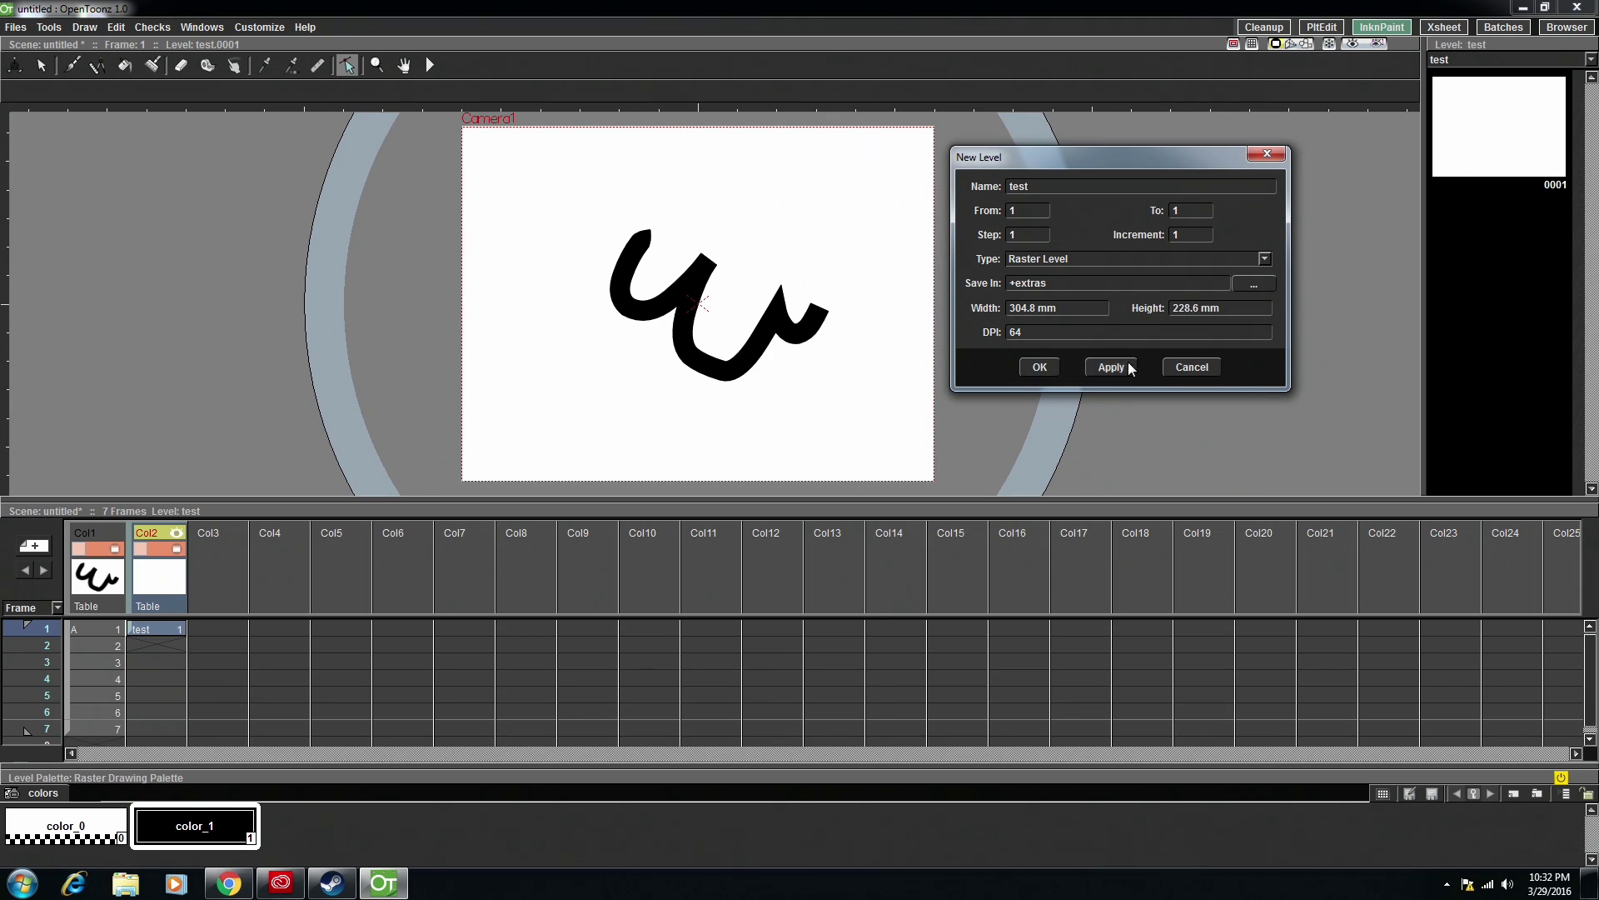
click(1200, 367)
- Draw a thin, wavy freehand line on frame 1 of the test level with the Brush tool
click(172, 628)
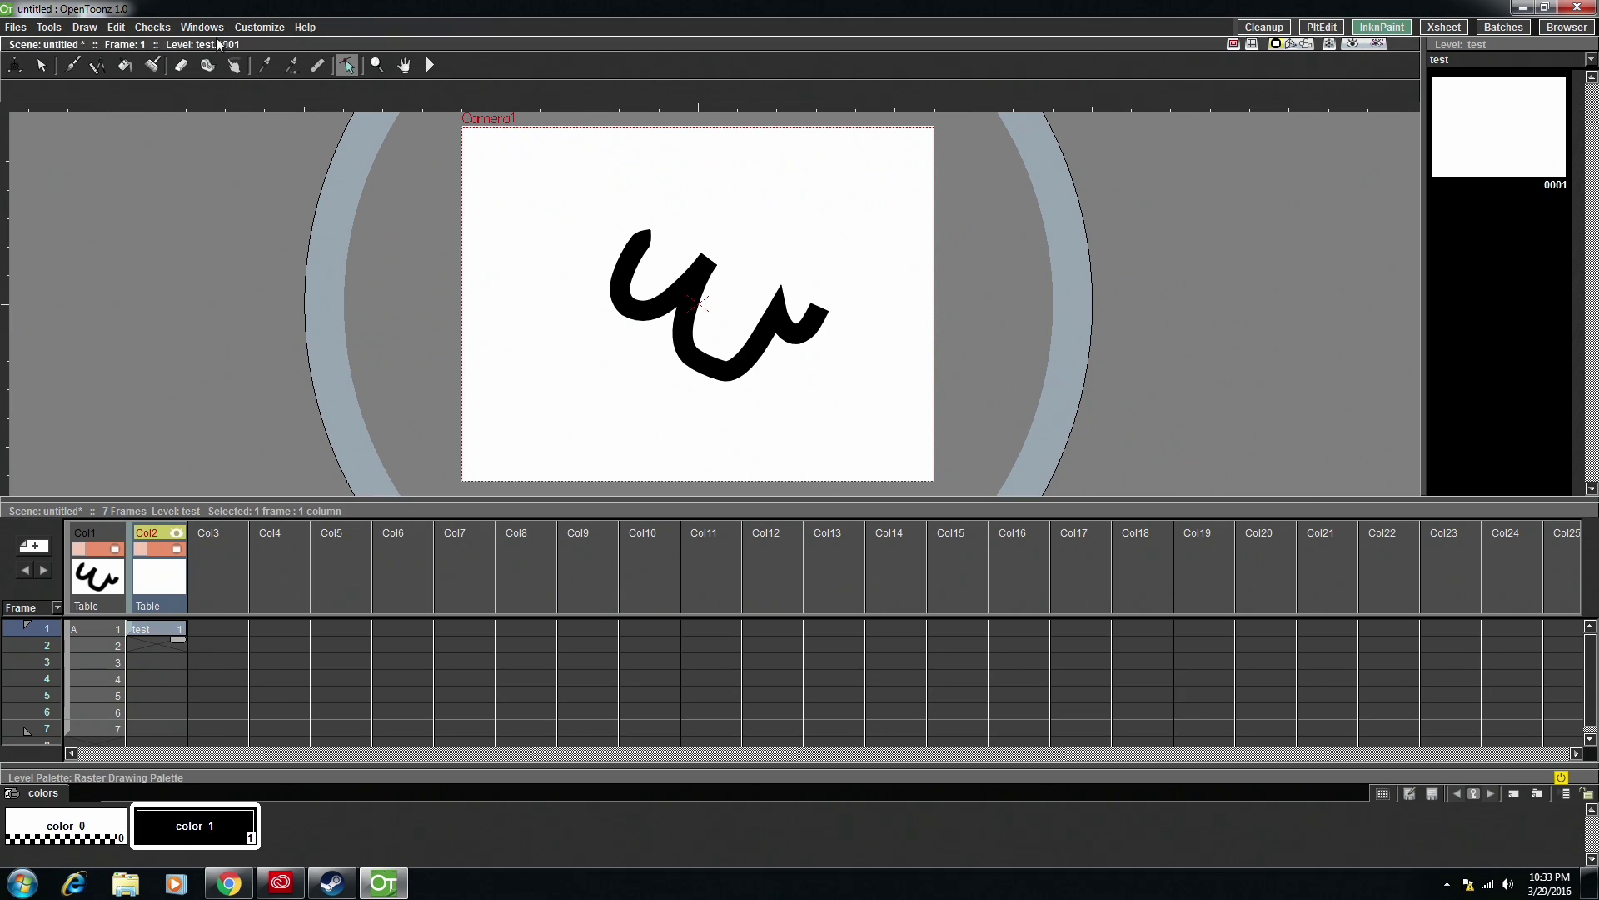
click(71, 65)
mouse_move(504, 173)
mouse_down()
mouse_move(565, 315)
mouse_move(698, 390)
mouse_move(795, 377)
mouse_up()
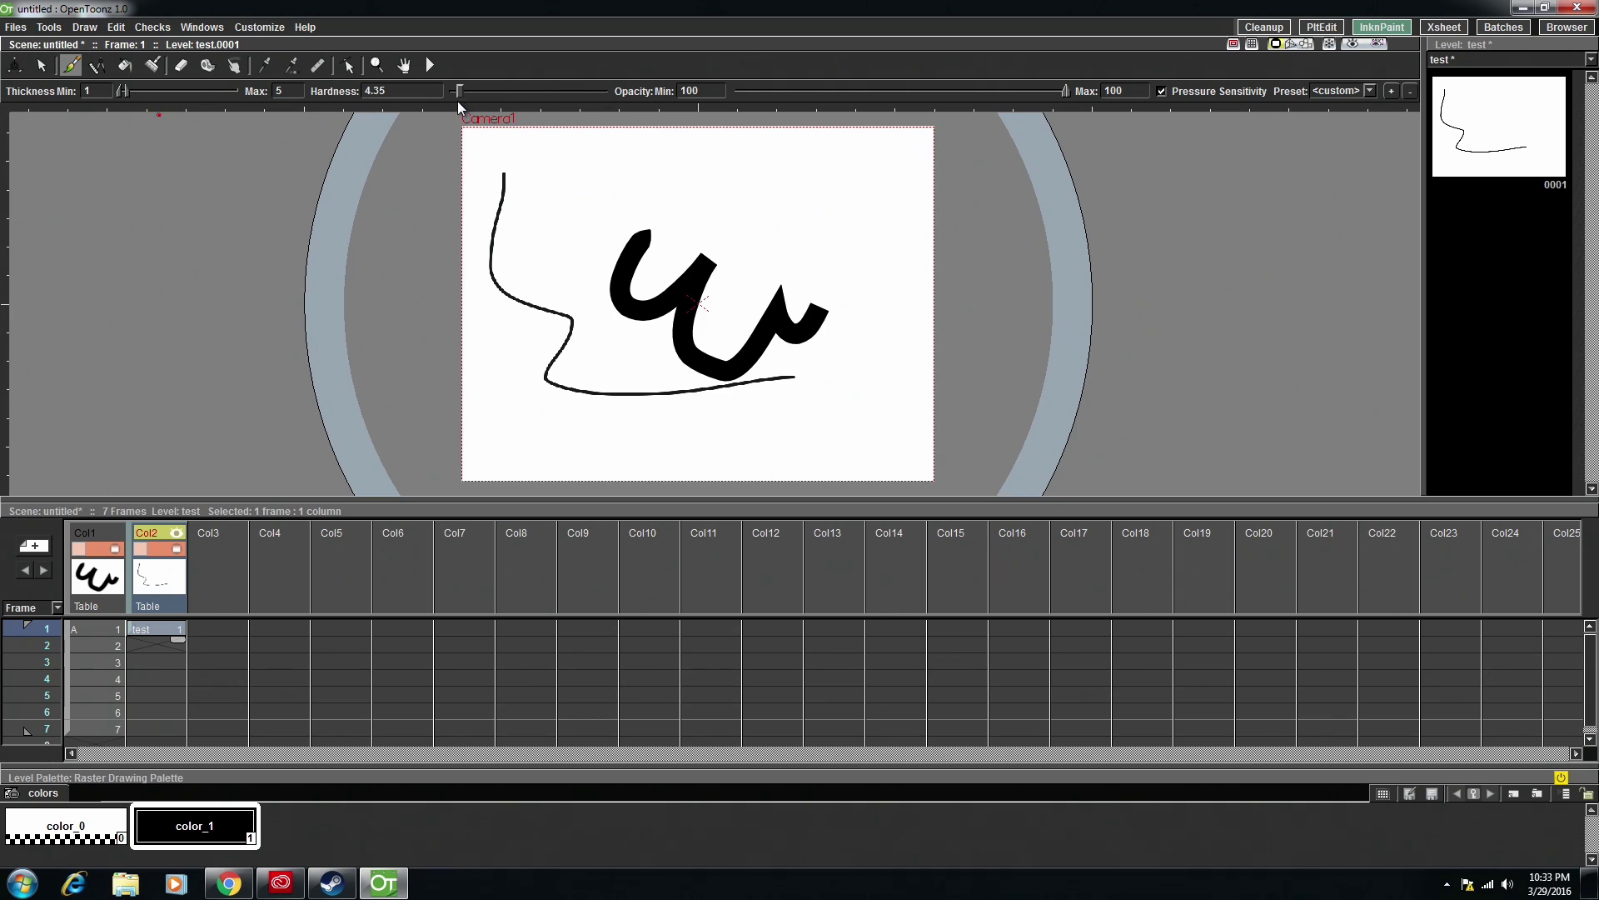
- Draw a soft curved stroke above the drawing at maximum thickness 40 and hardness 0, and set the minimum brush opacity to 0
drag(125, 91, 170, 92)
mouse_move(593, 180)
mouse_down()
mouse_move(711, 194)
mouse_move(877, 275)
mouse_up()
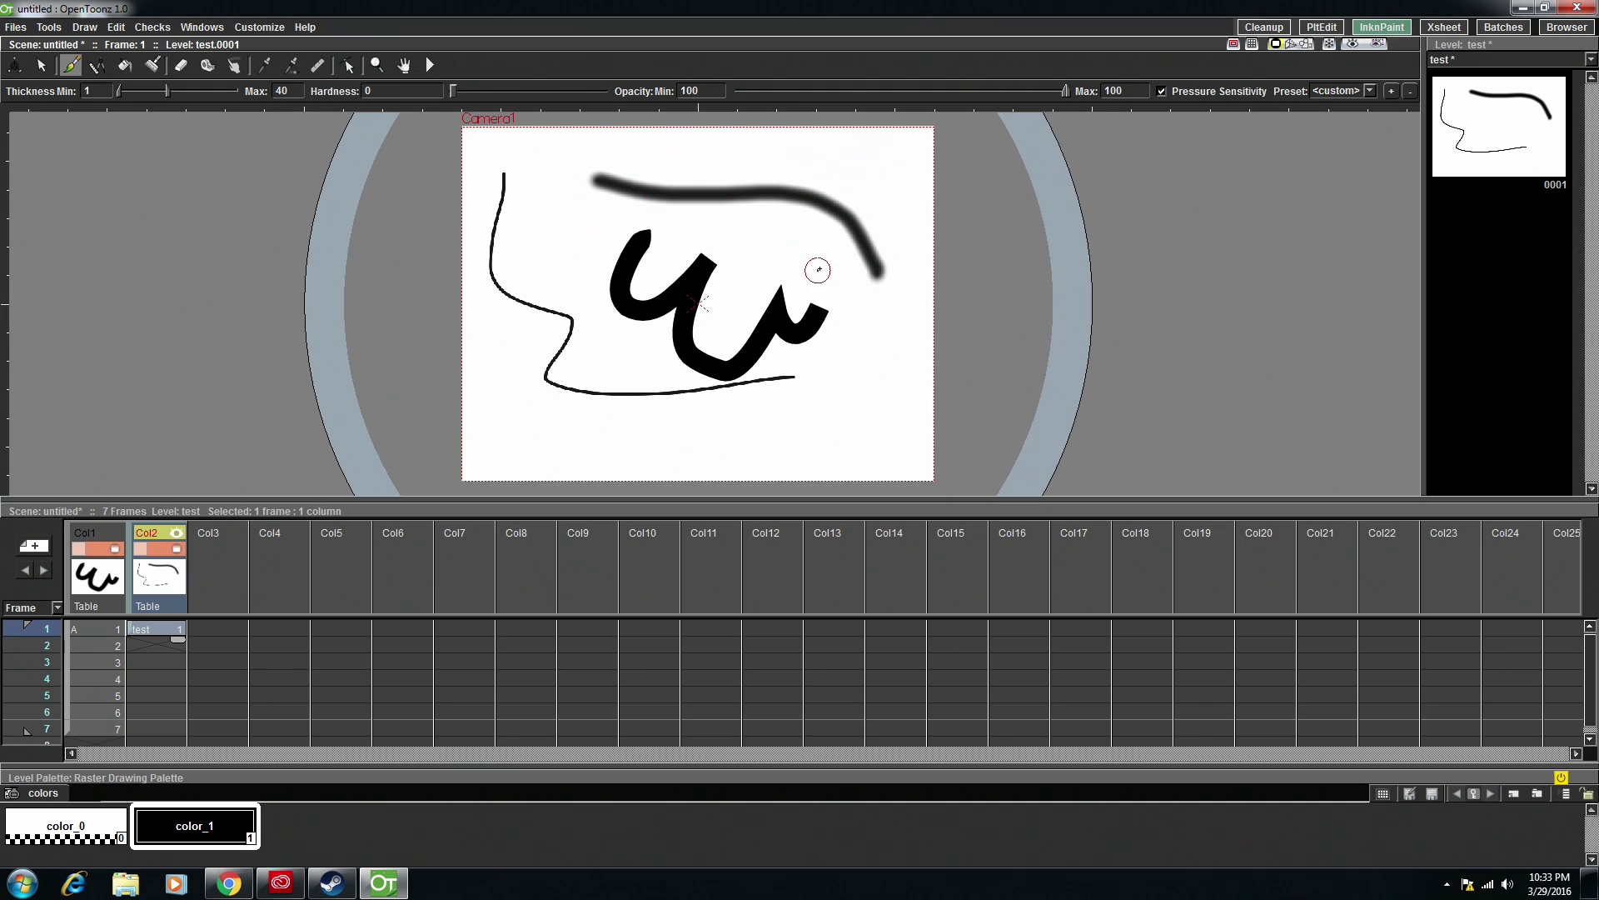
scroll(867, 236, up, 6)
scroll(874, 228, down, 6)
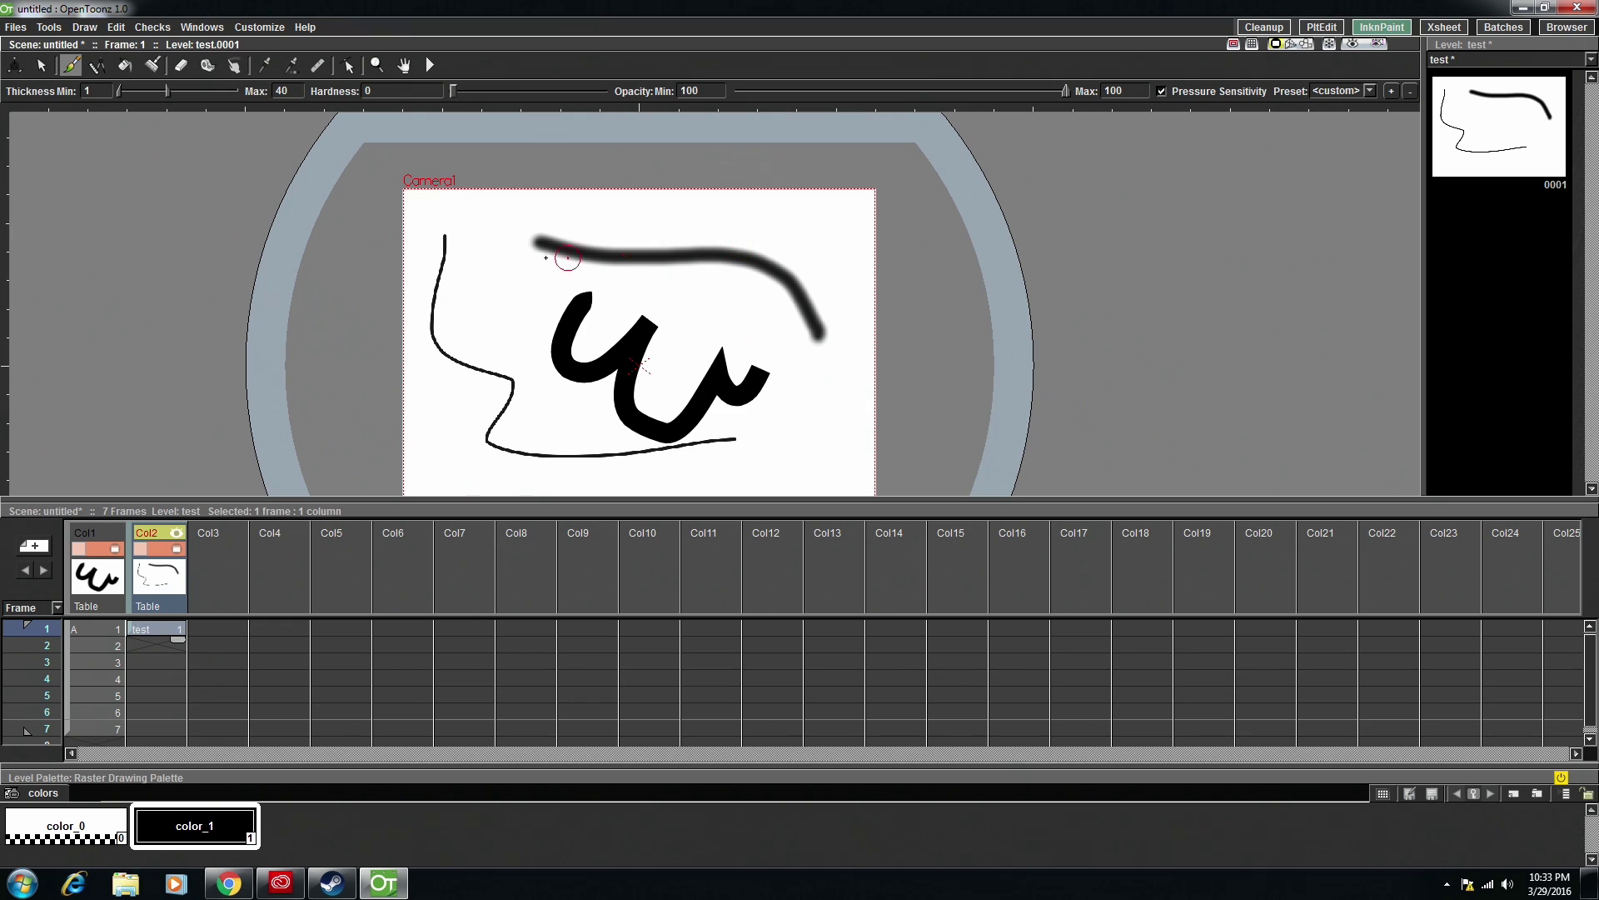
drag(1062, 94, 722, 100)
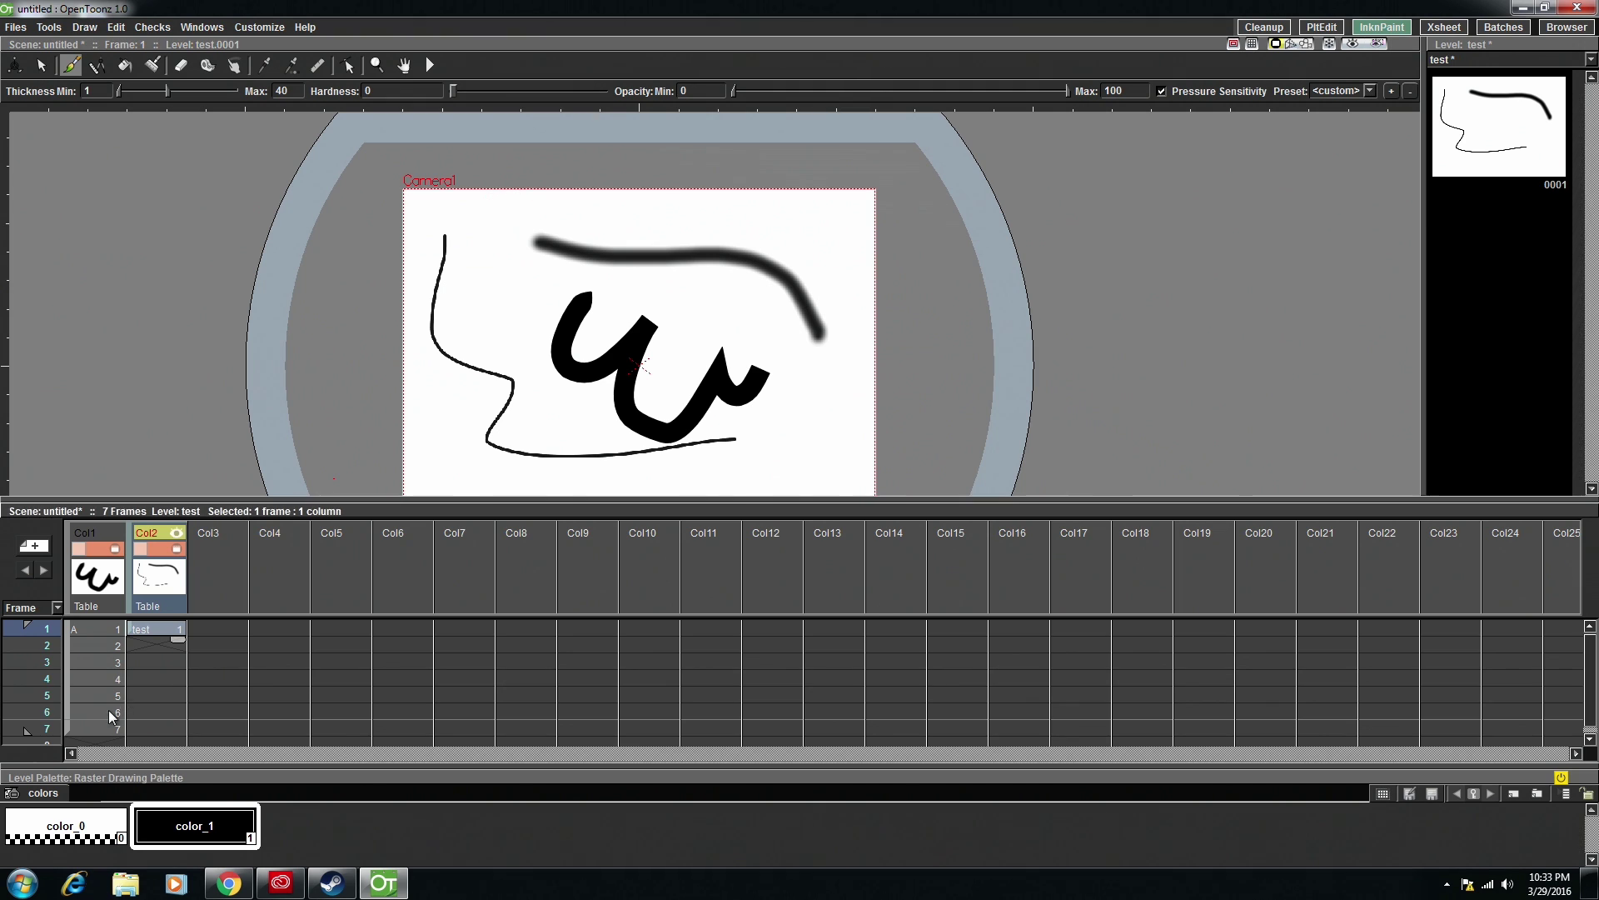
- Switch to Chrome and examine the OpenToonz website's recommended PC requirements, FAQ and documentation links
click(232, 885)
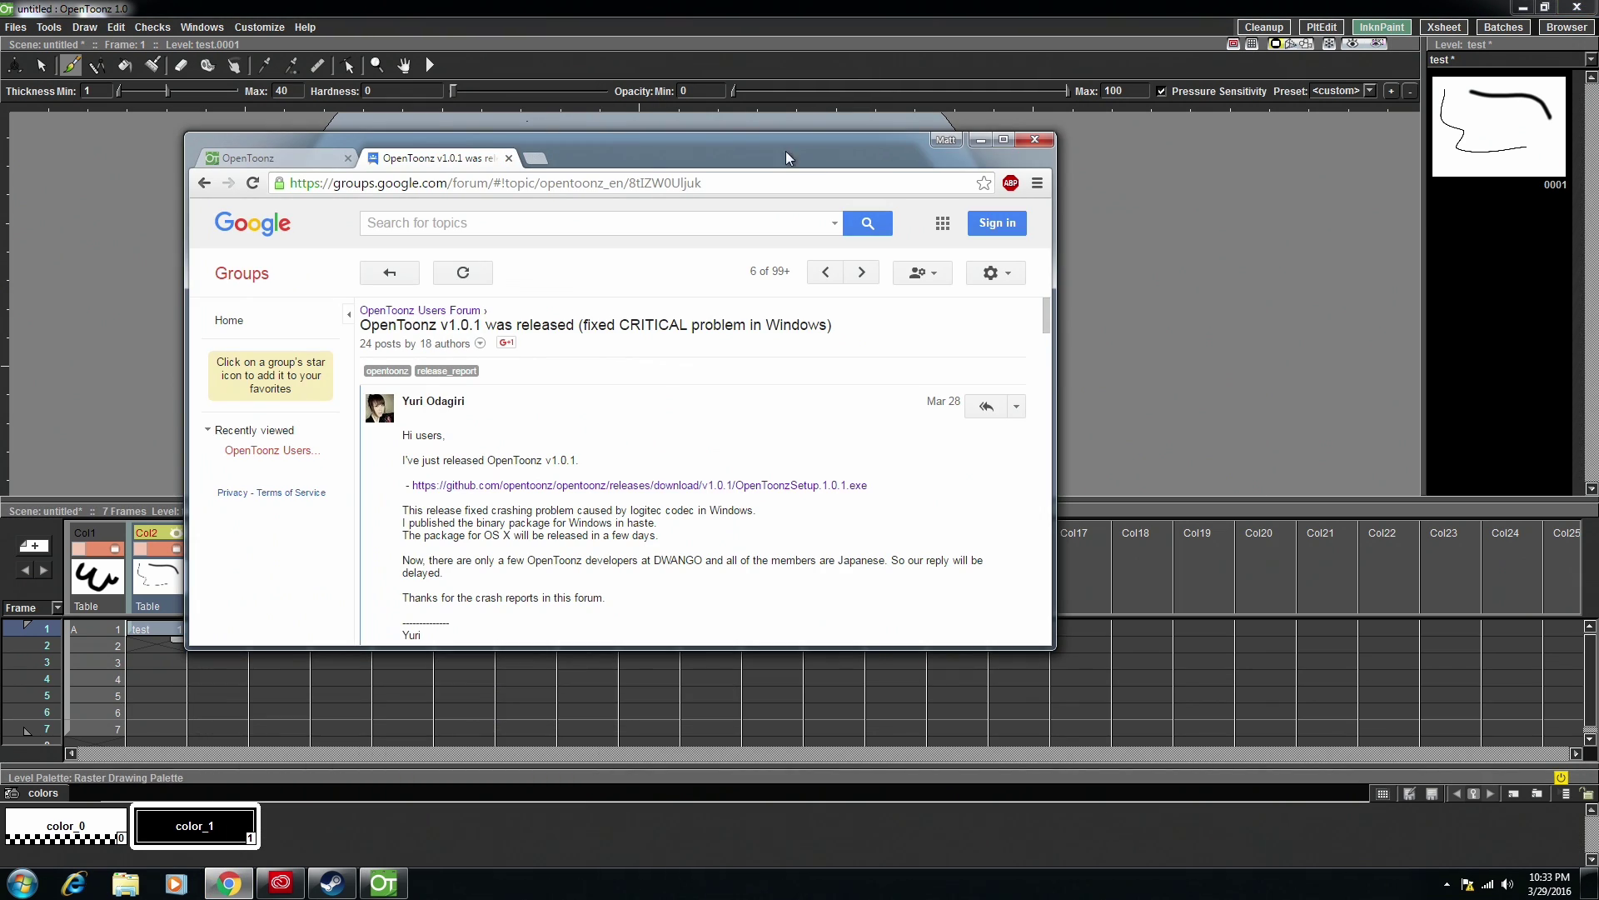
click(275, 158)
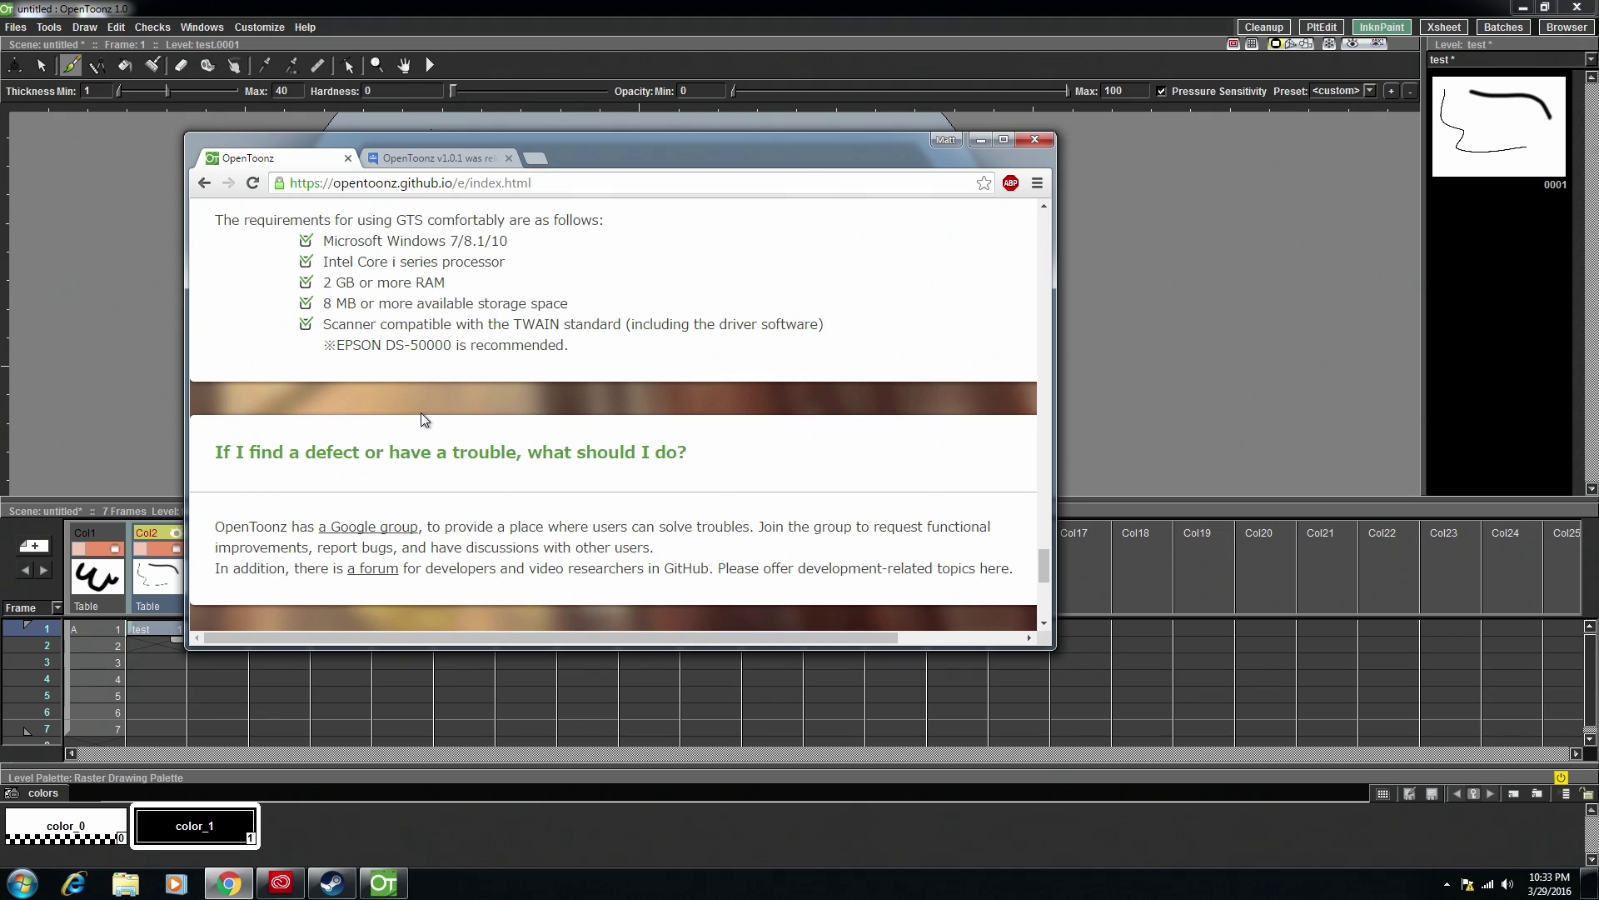
scroll(473, 403, up, 3)
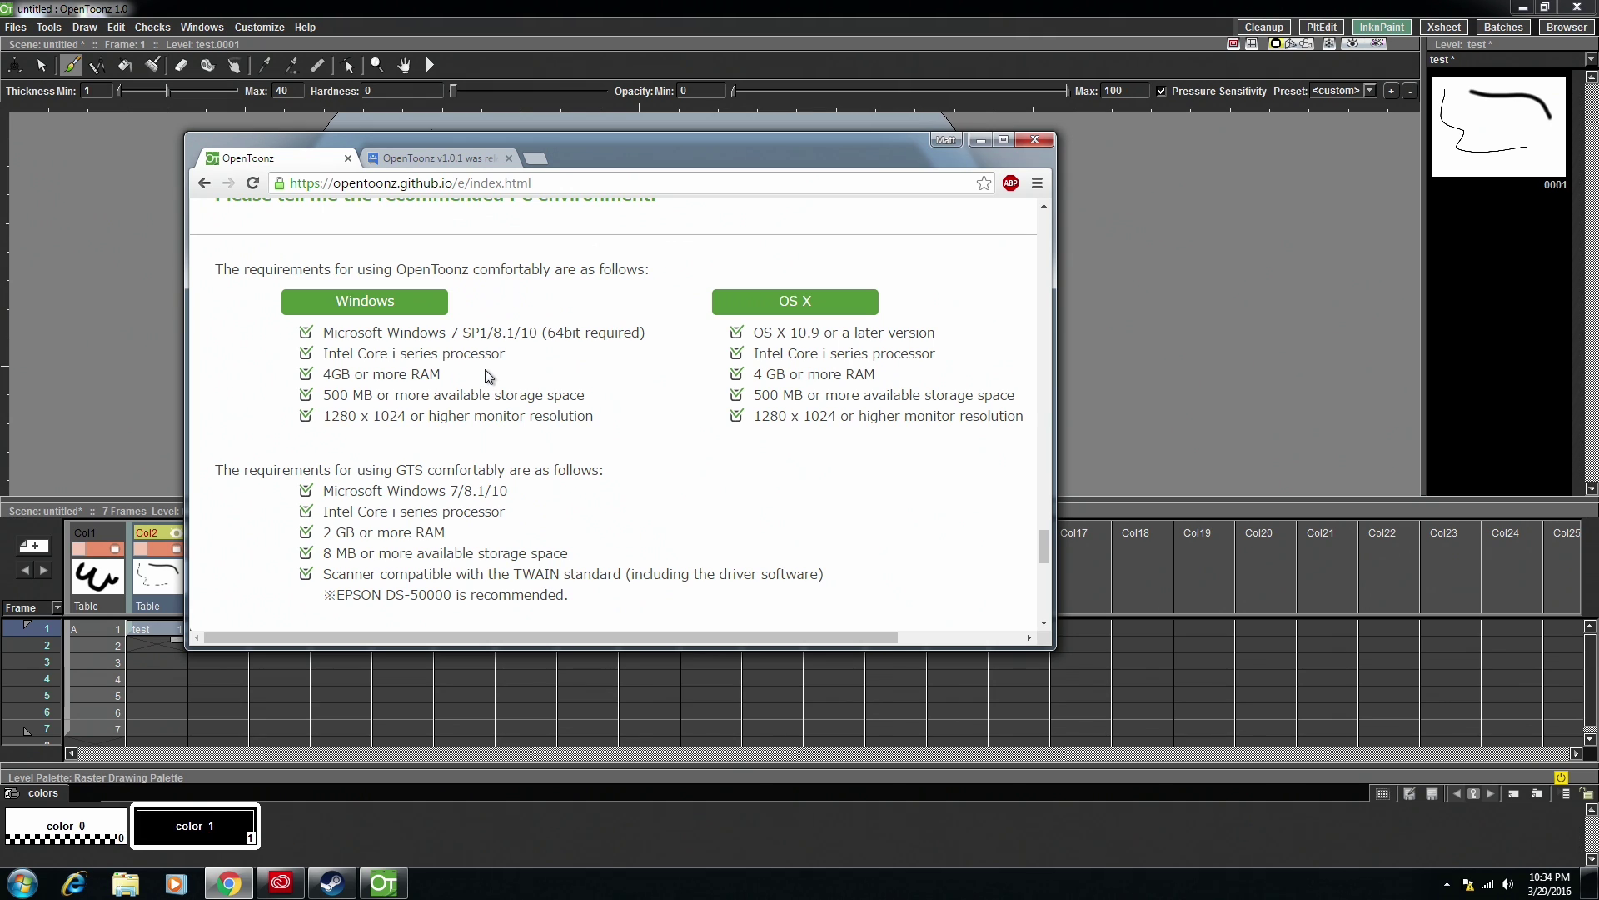
scroll(444, 488, down, 2)
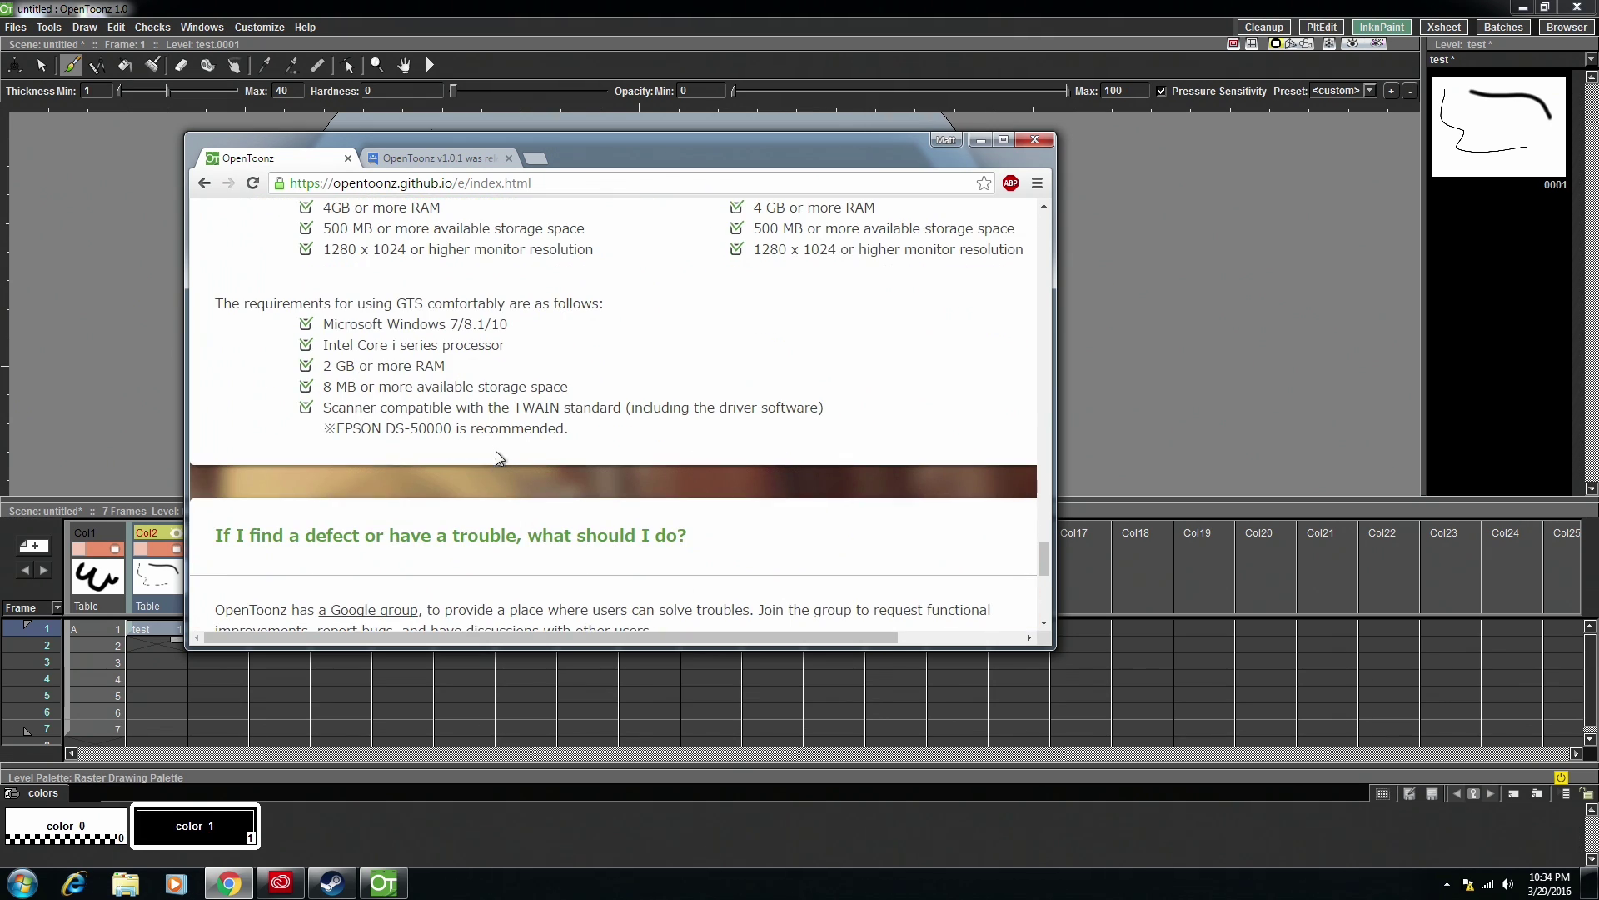
scroll(492, 442, up, 2)
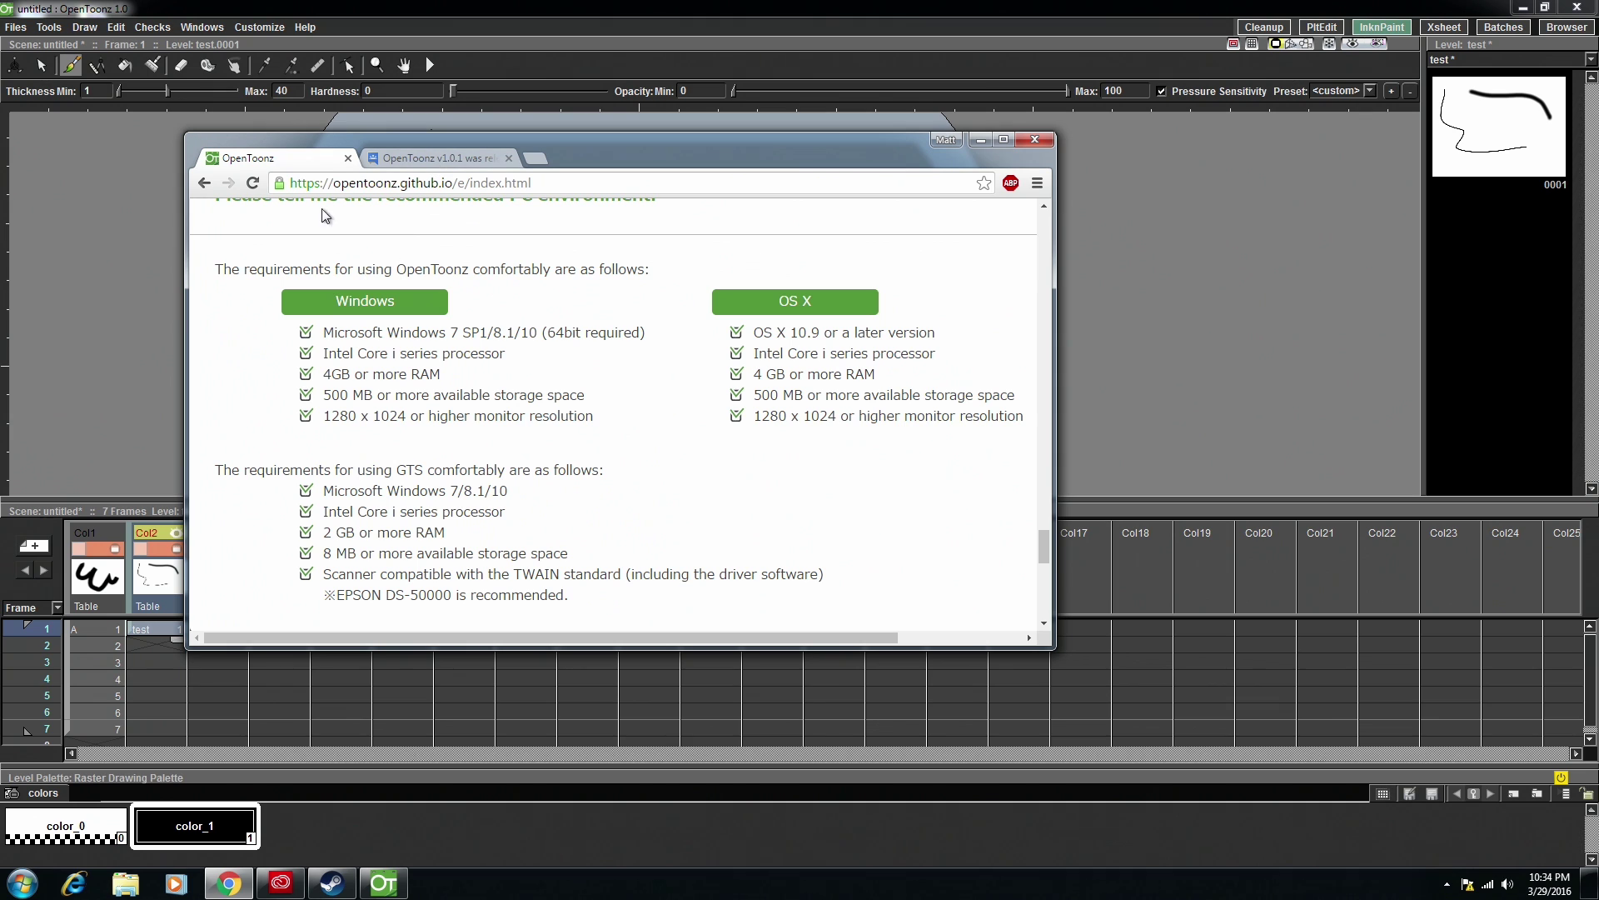
scroll(542, 225, up, 4)
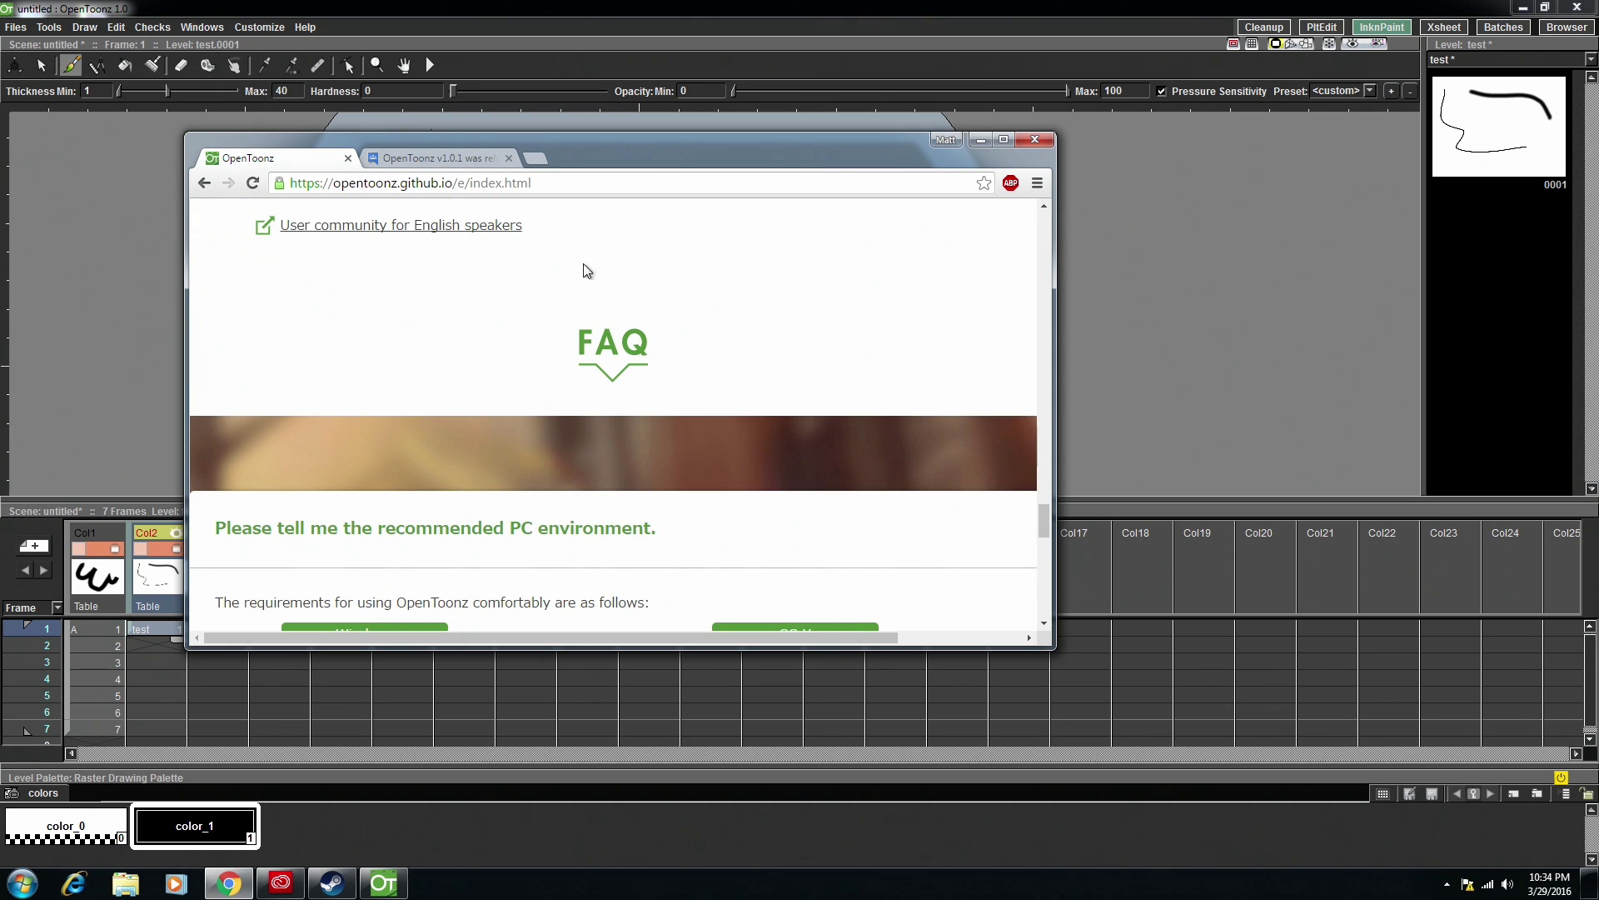
scroll(583, 275, up, 3)
scroll(666, 307, down, 3)
scroll(416, 375, down, 10)
scroll(335, 471, down, 3)
scroll(350, 467, up, 12)
- Open the user community for English speakers from the OpenToonz website in a new tab
right_click(411, 408)
click(454, 419)
click(491, 155)
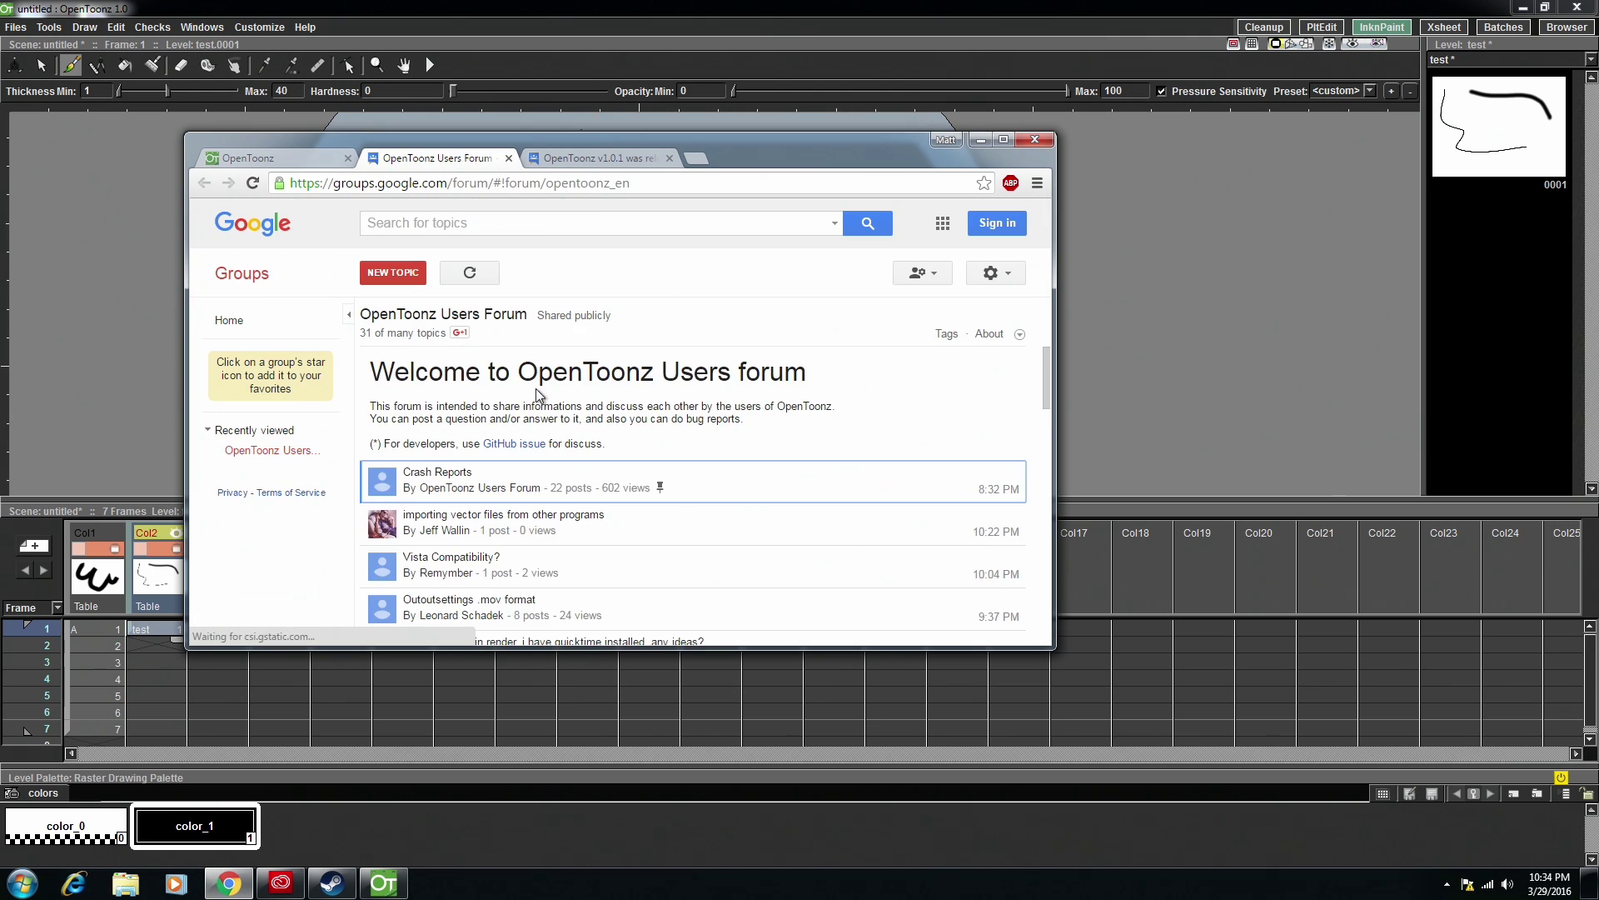
- Examine the topic list of the OpenToonz Users Forum and close both forum tabs
scroll(536, 388, down, 3)
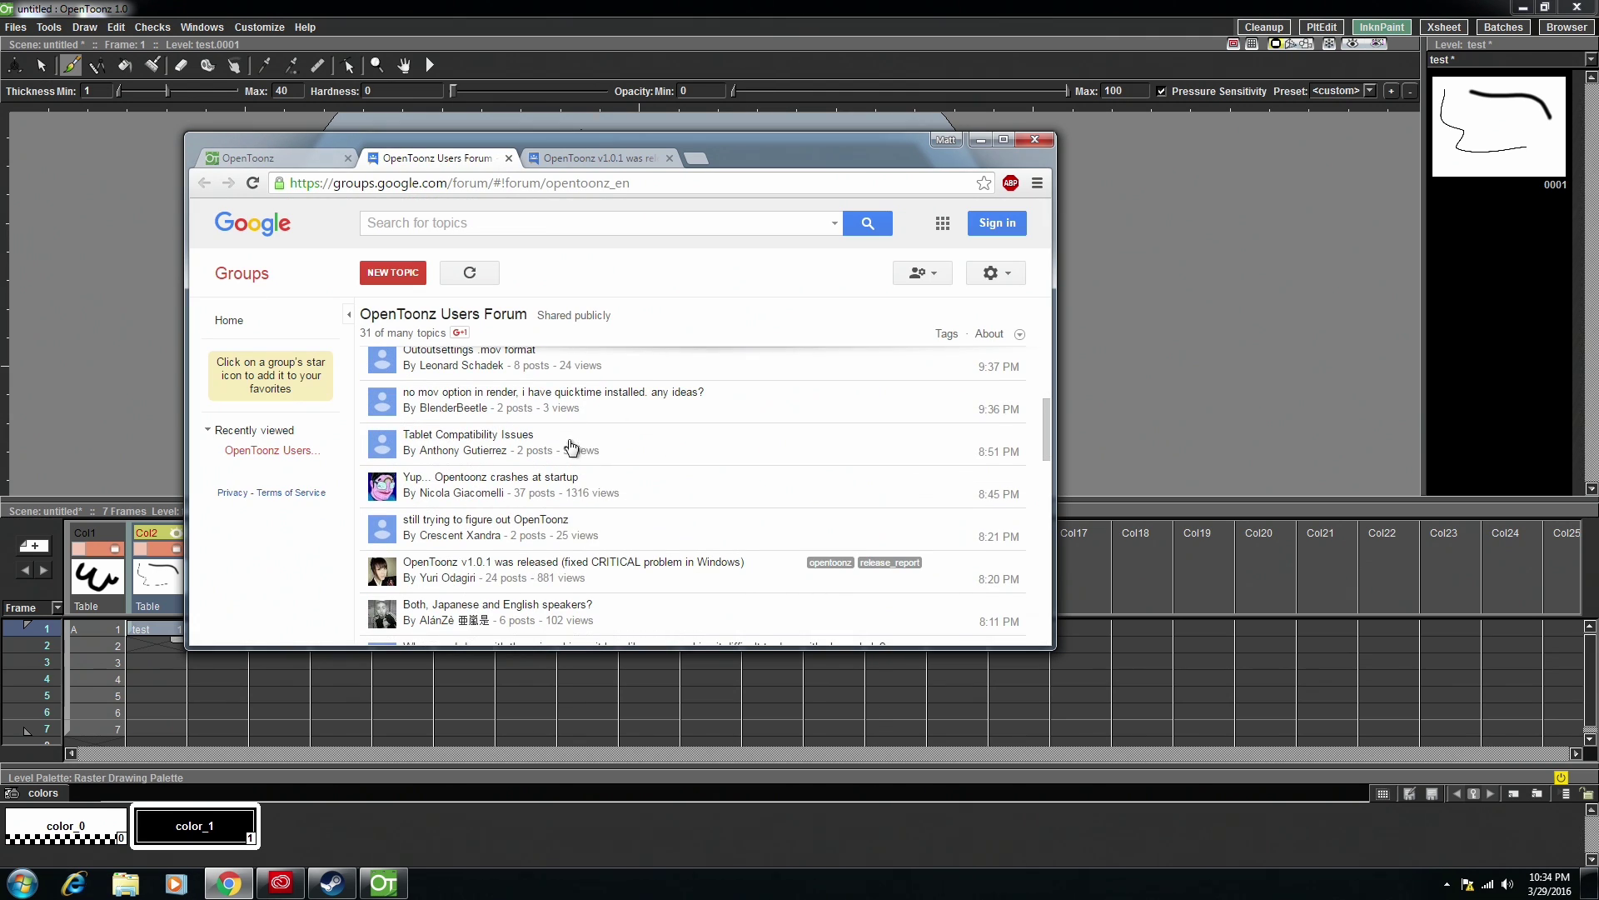
scroll(496, 452, up, 3)
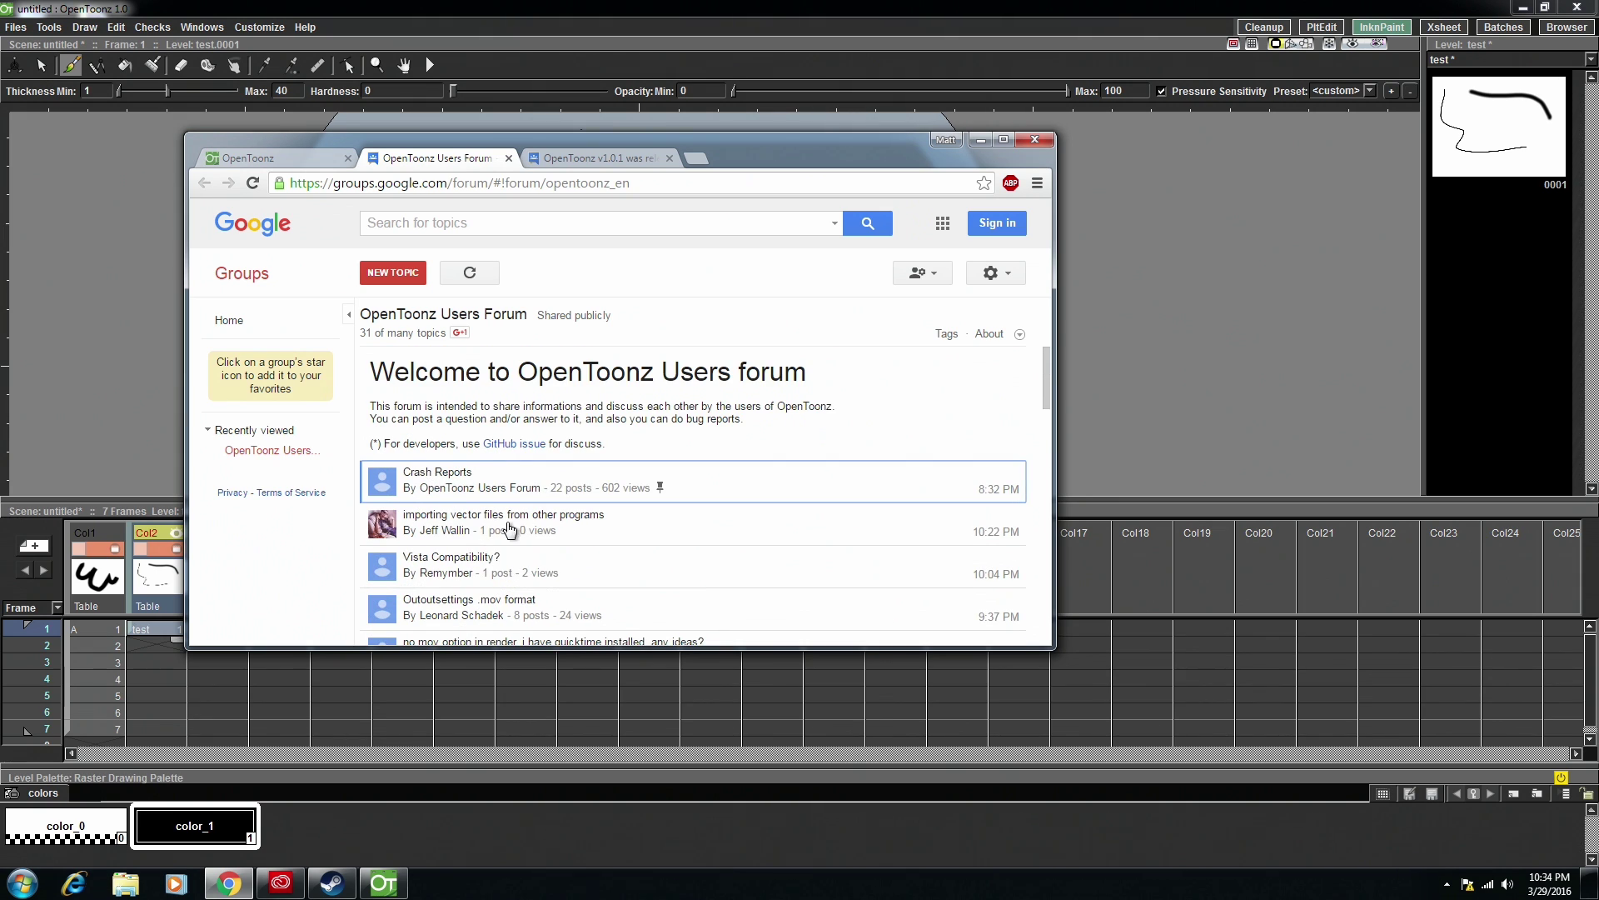
scroll(510, 529, down, 2)
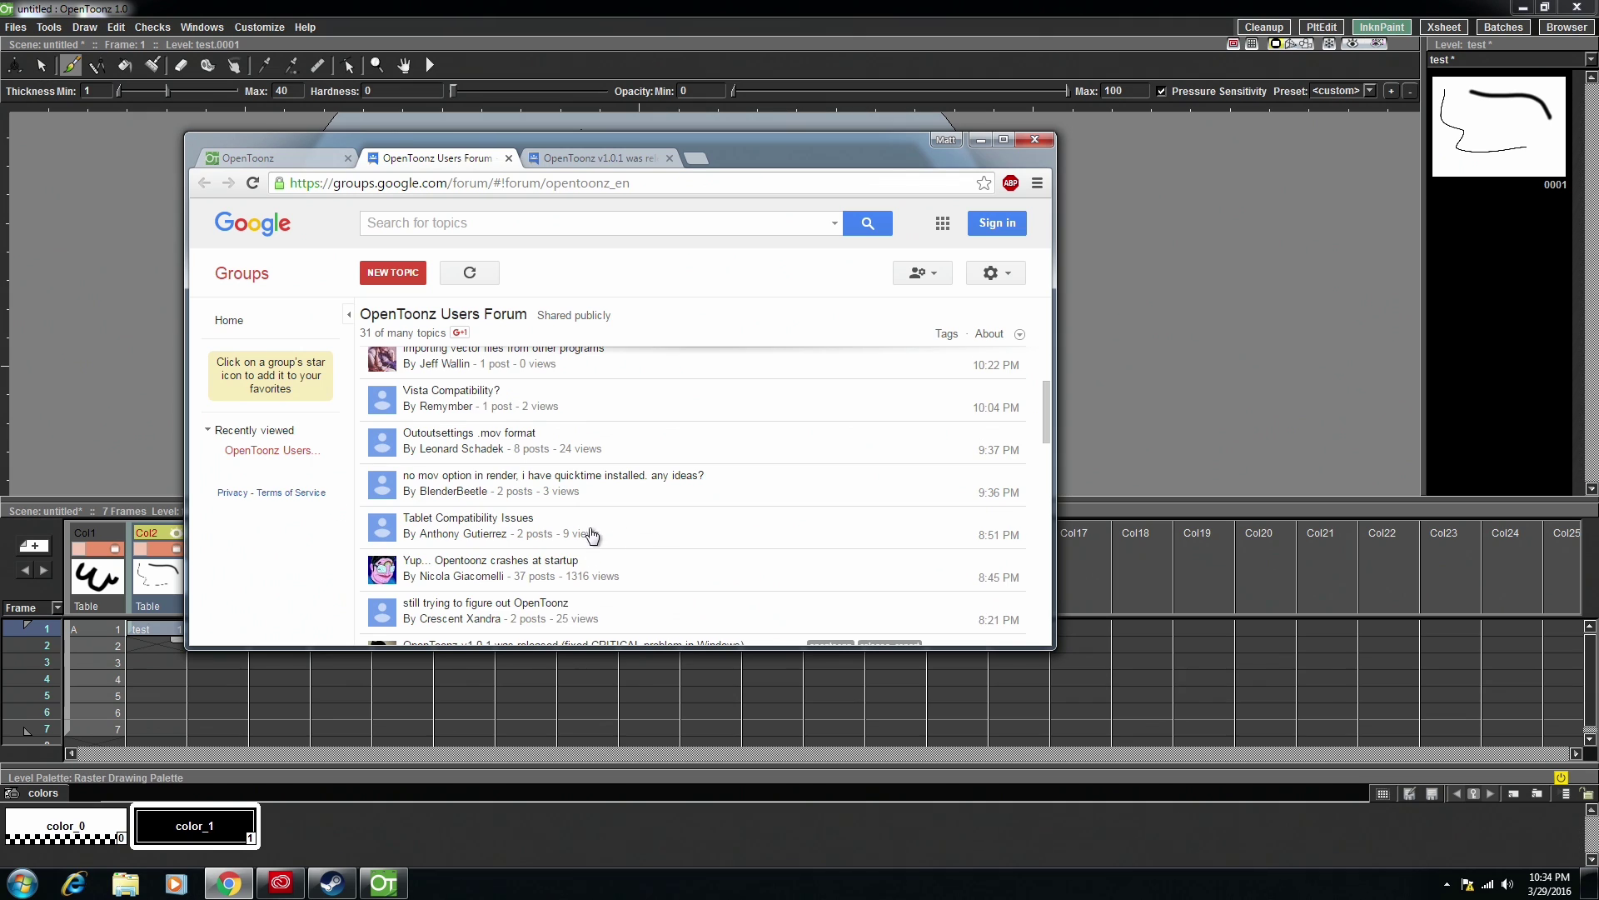
scroll(591, 534, down, 3)
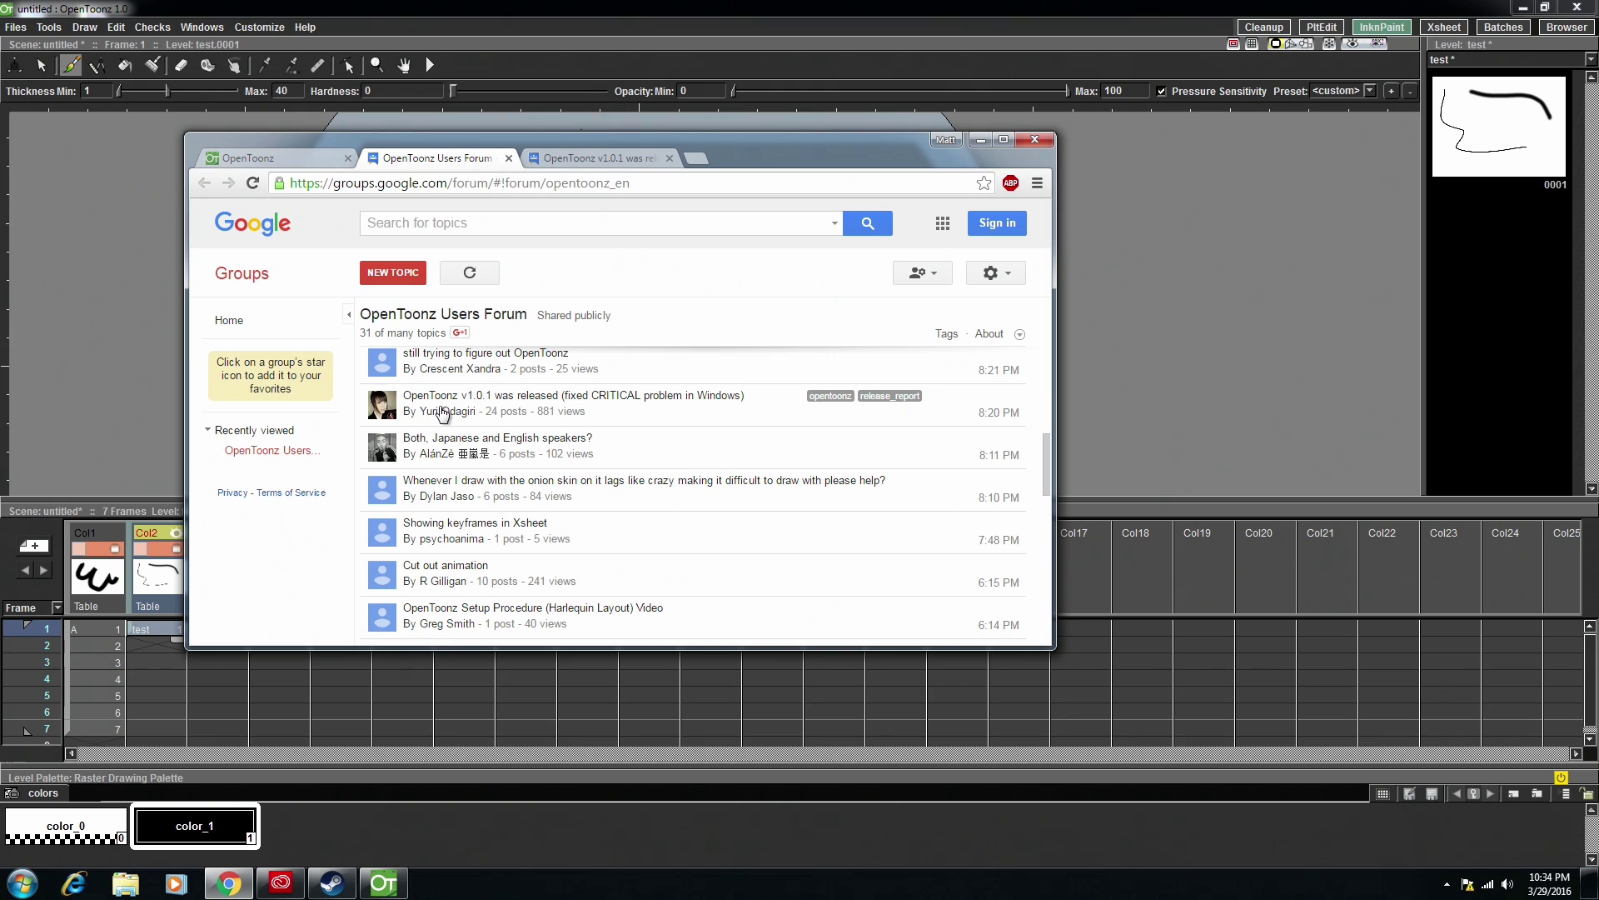
scroll(581, 502, down, 2)
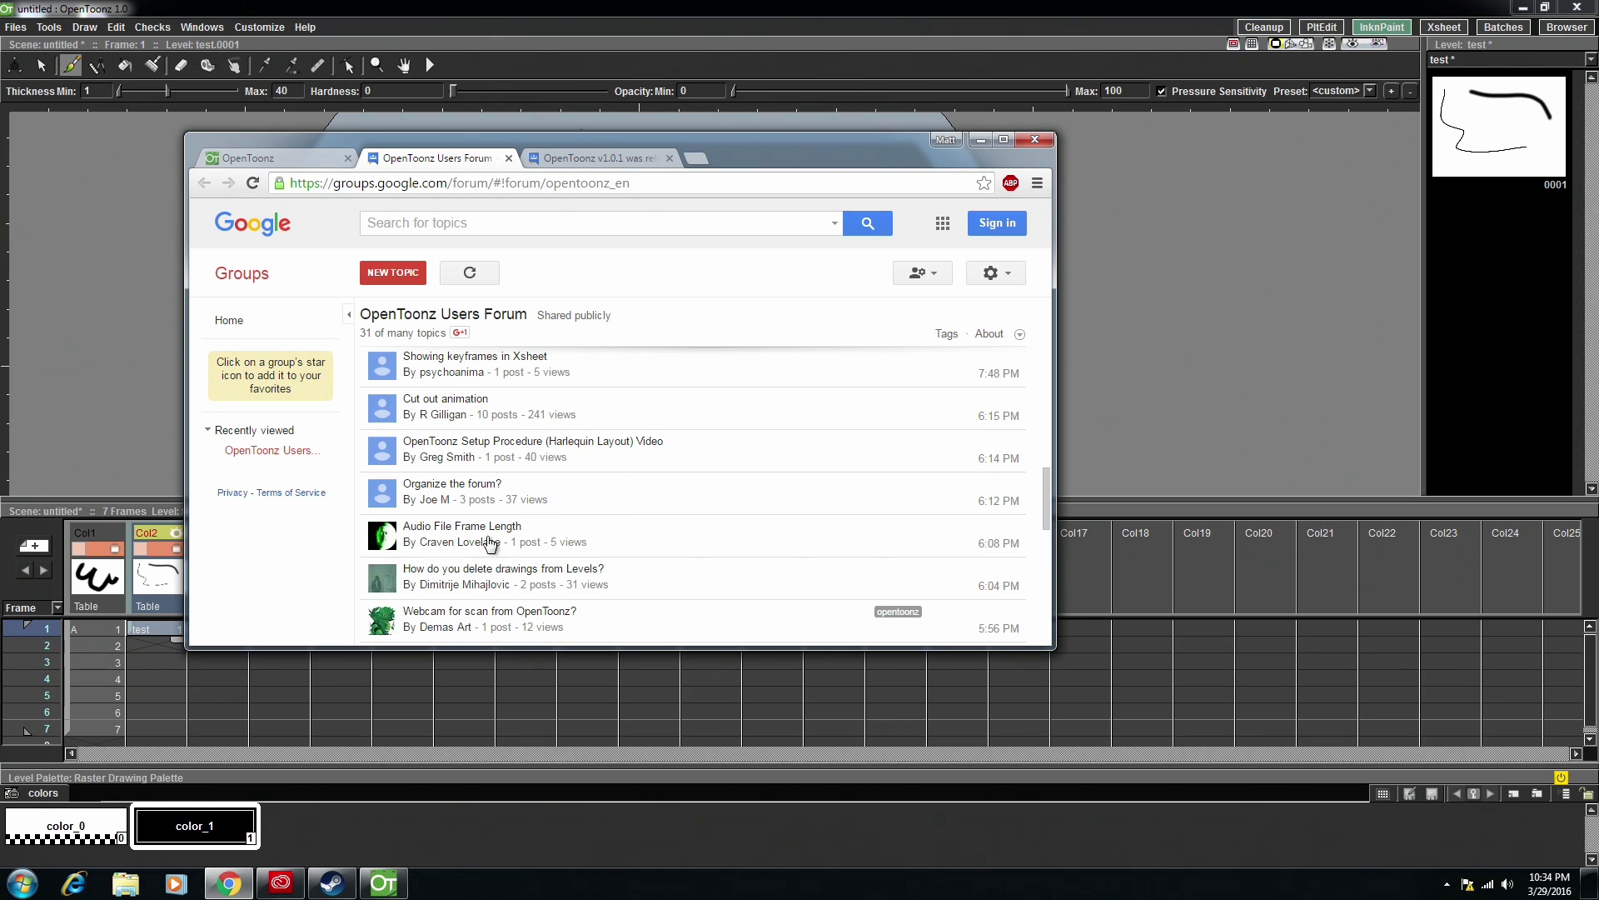
scroll(584, 442, up, 2)
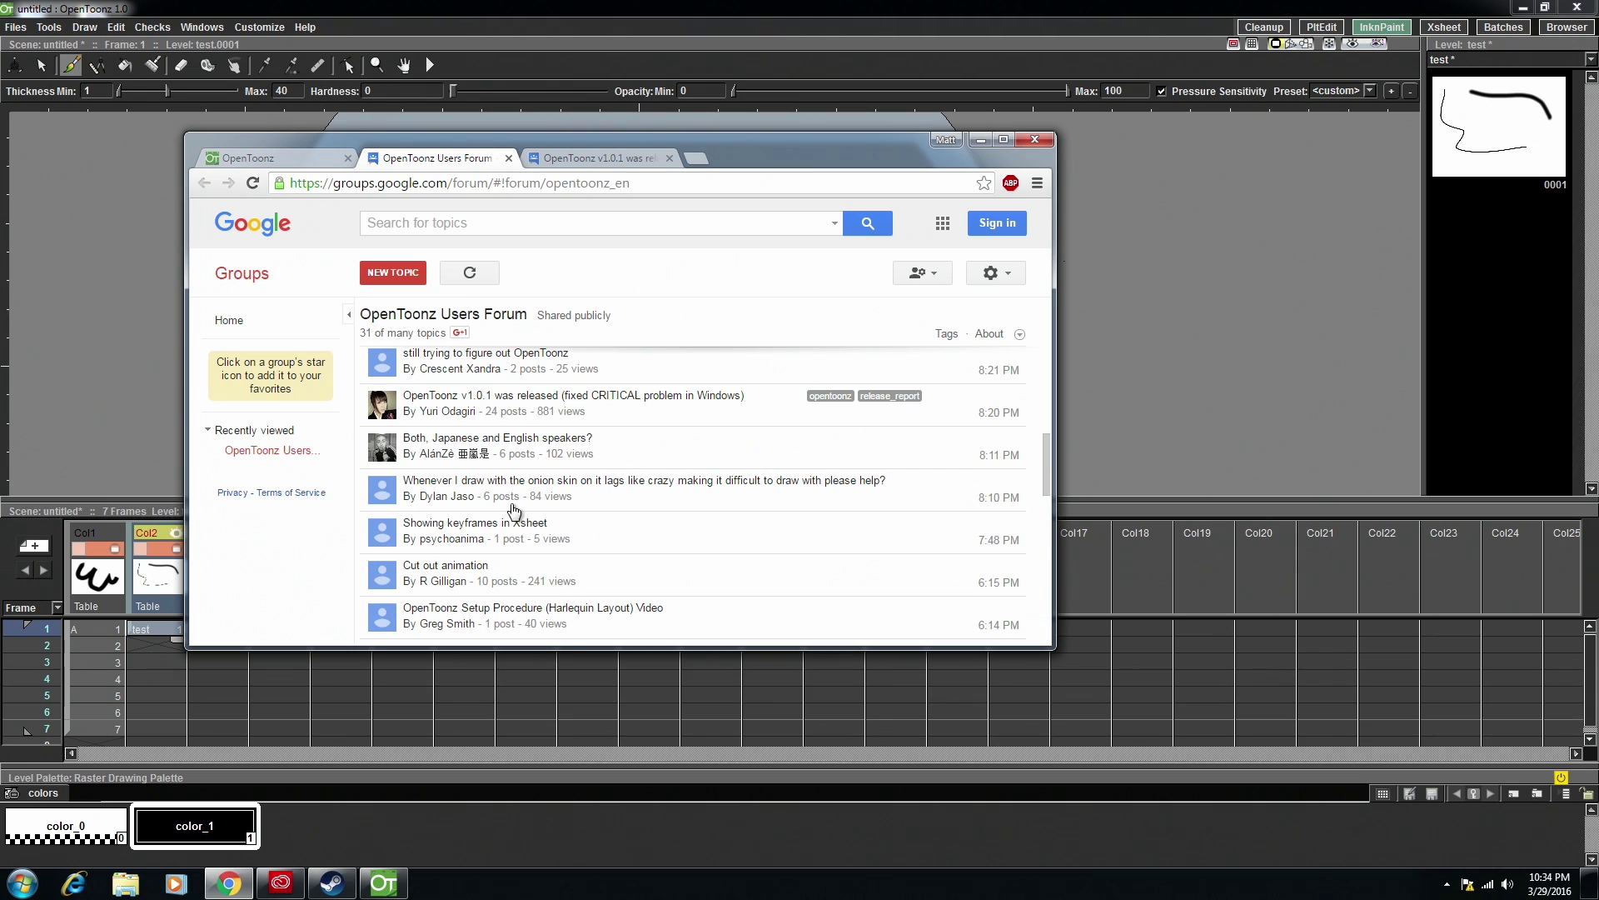
click(509, 158)
click(509, 158)
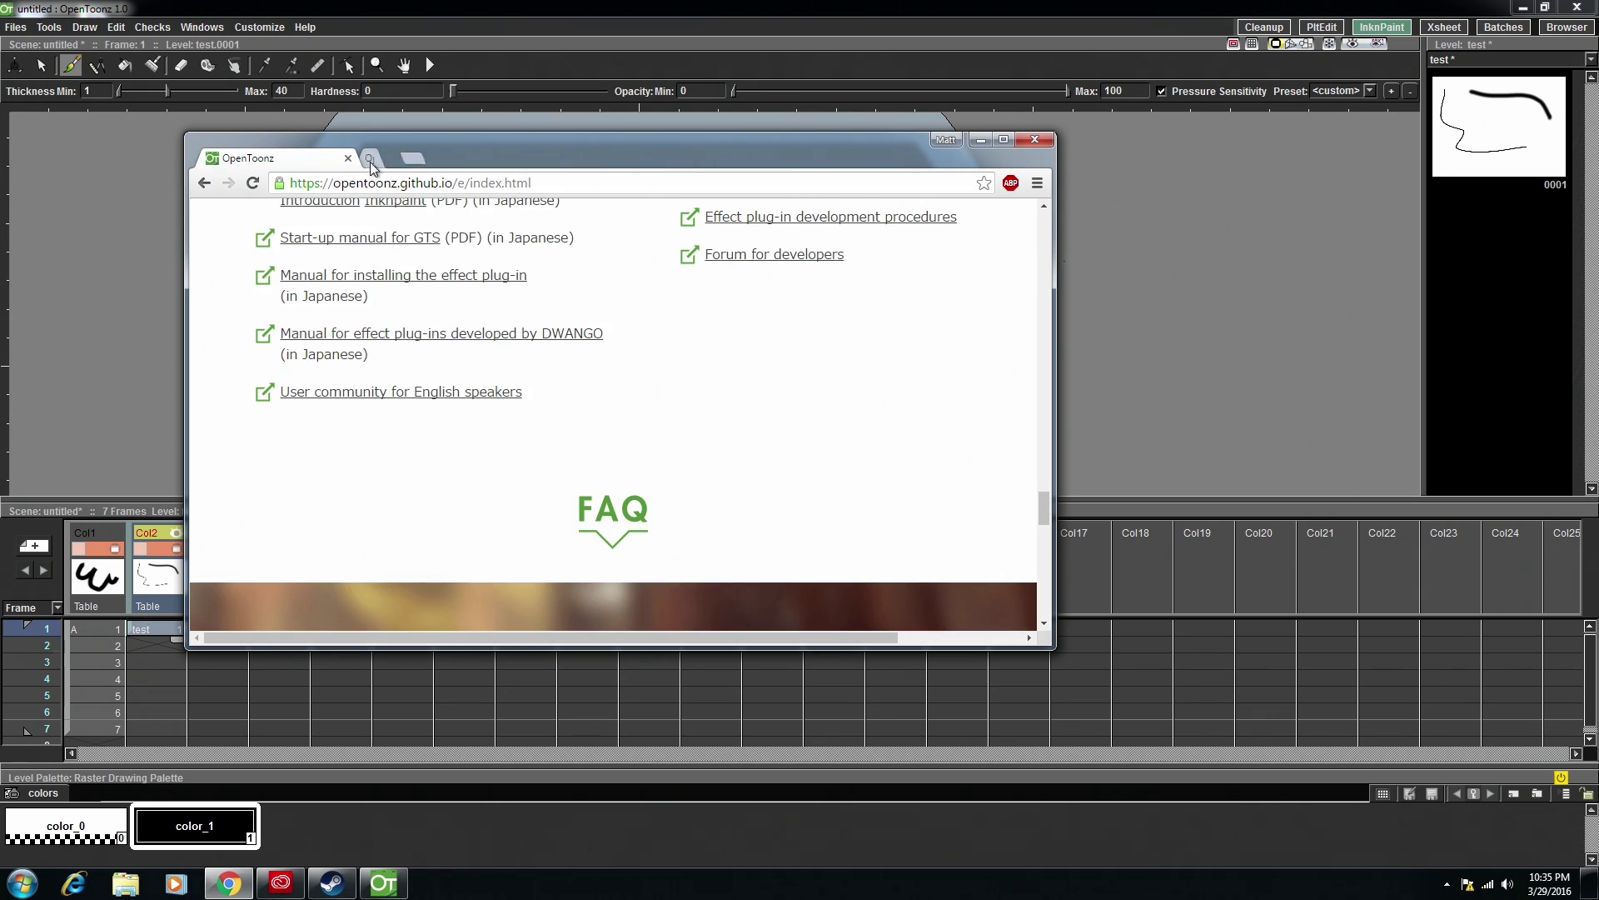